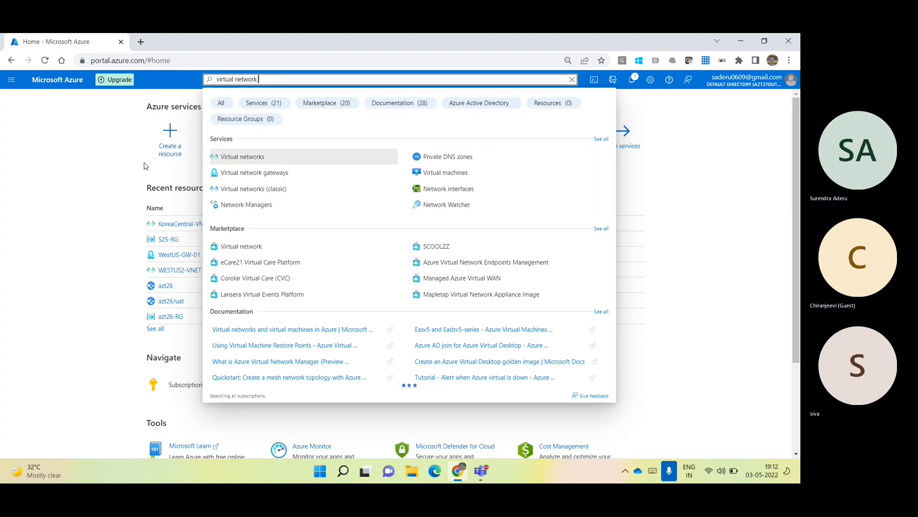
From the S2S-RG resource group, open the WestUS-GW-01 gateway and show its Connections list.
left_click(259, 174)
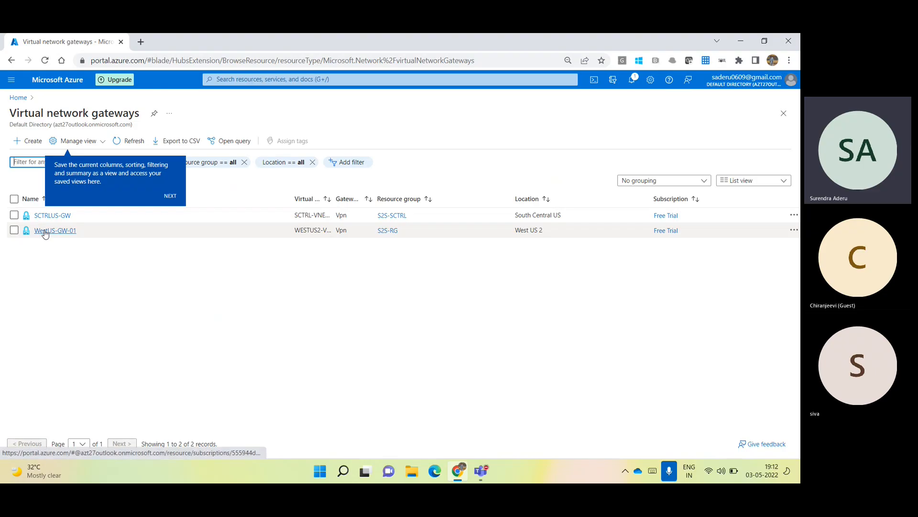
mouse_move(39, 220)
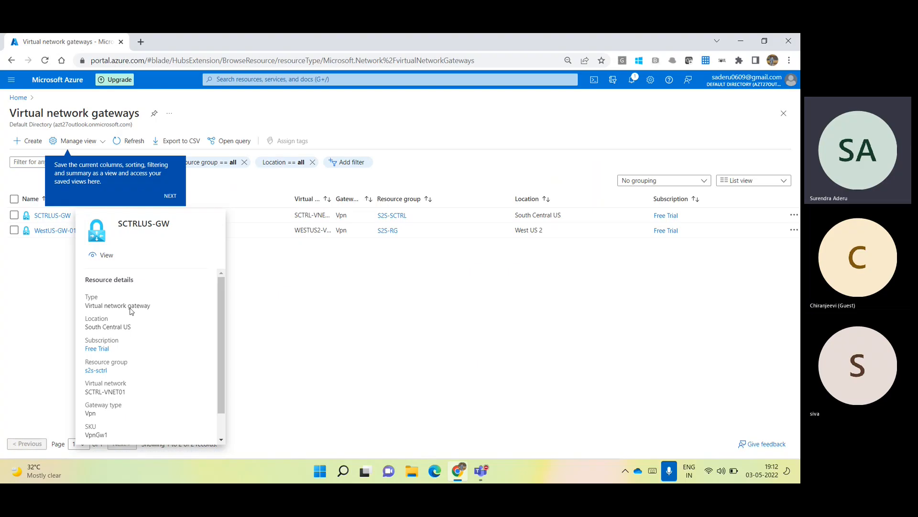
left_click(63, 91)
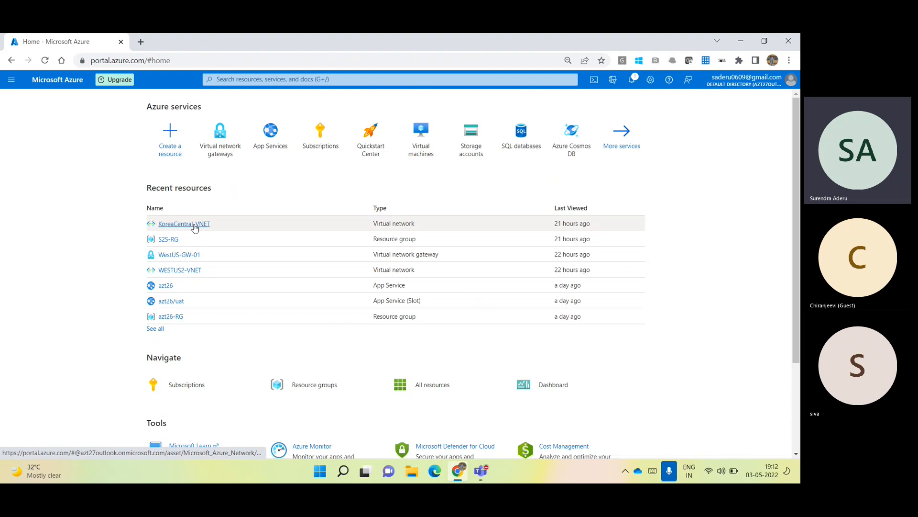
left_click(170, 239)
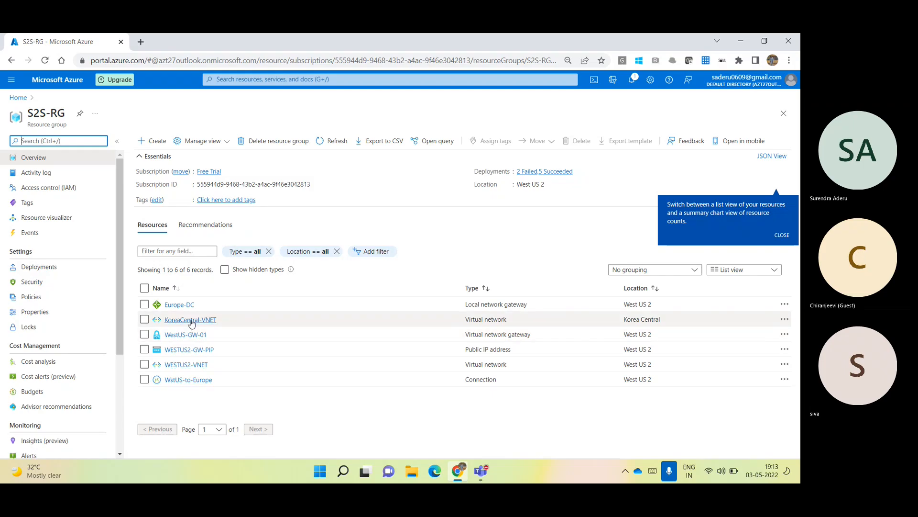
left_click(196, 336)
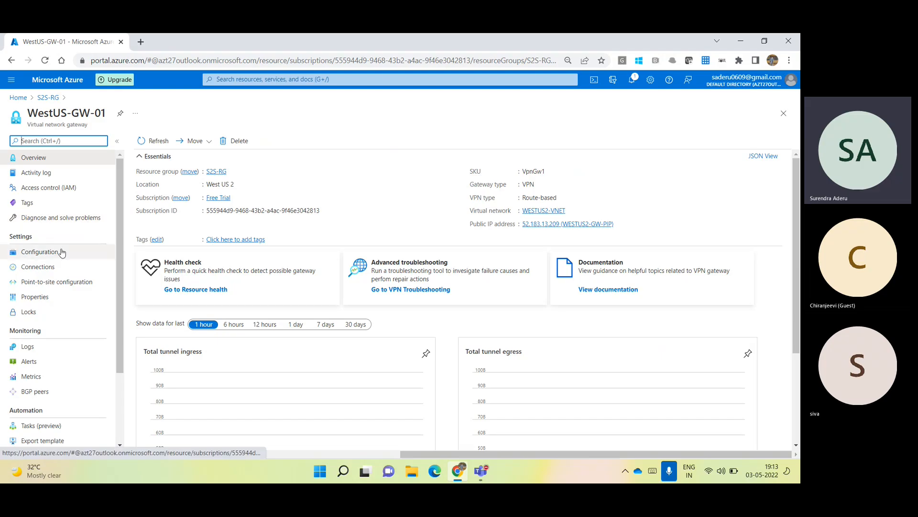
left_click(44, 270)
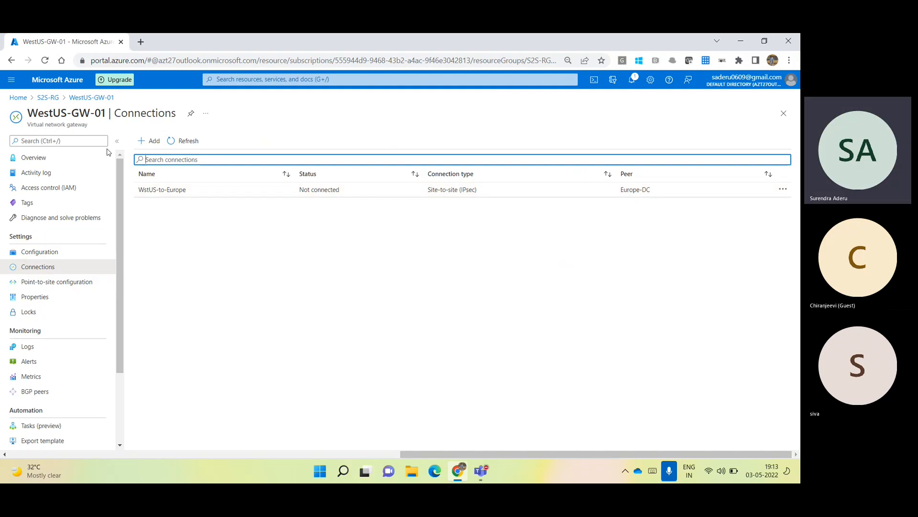
Start a new VNet-to-VNet connection on WestUS-GW-01 with + Add.
left_click(151, 141)
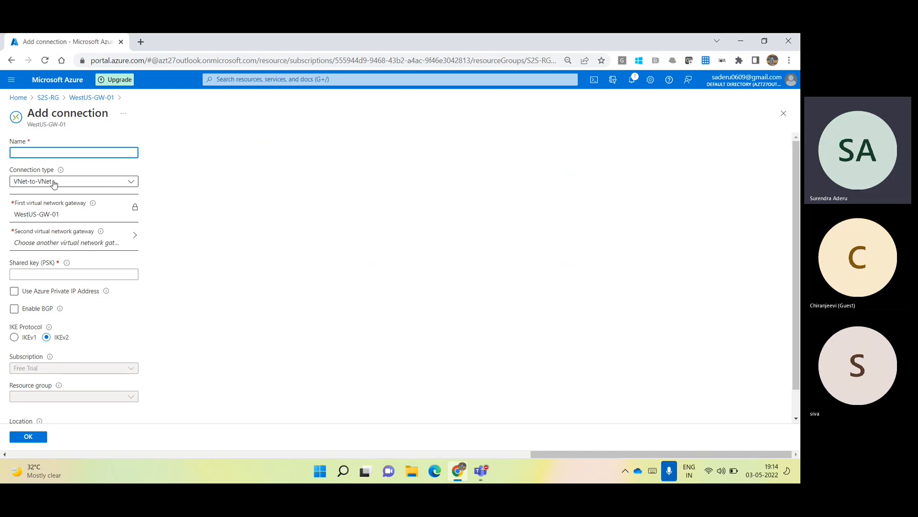
Launch Paint with Win+R and draw two rounded rectangles side by side.
key("super+r")
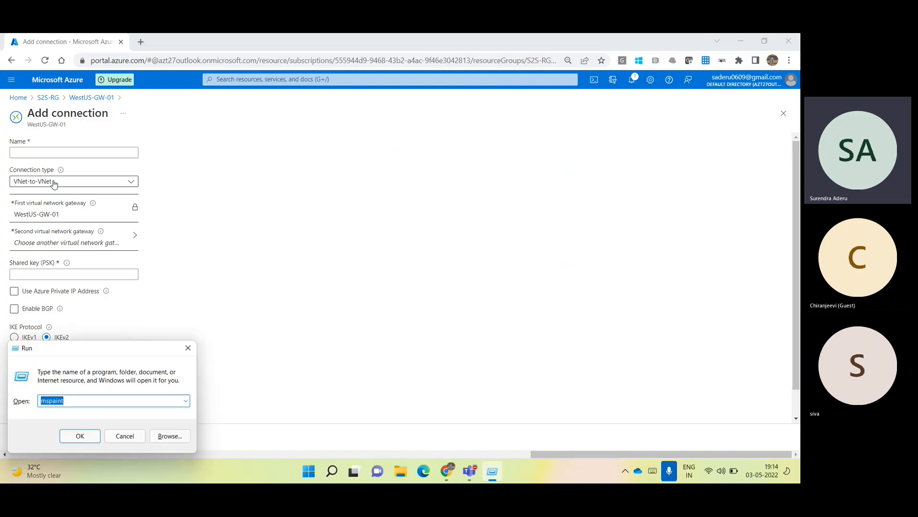
key("Return")
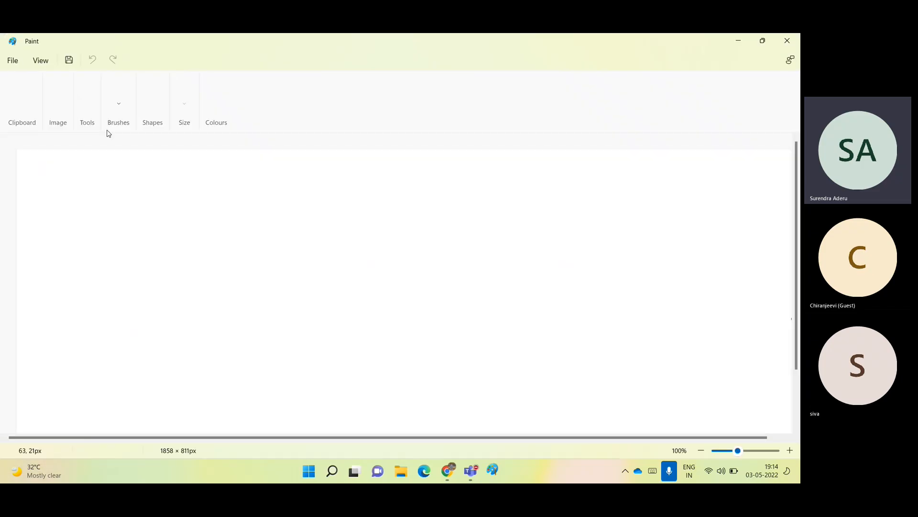
left_click(303, 83)
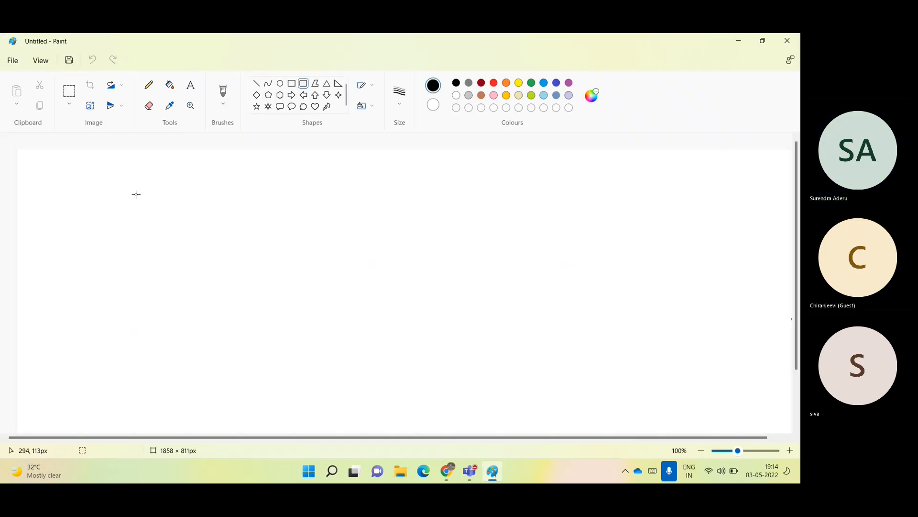
left_click_drag(52, 226, 200, 396)
left_click_drag(568, 231, 713, 387)
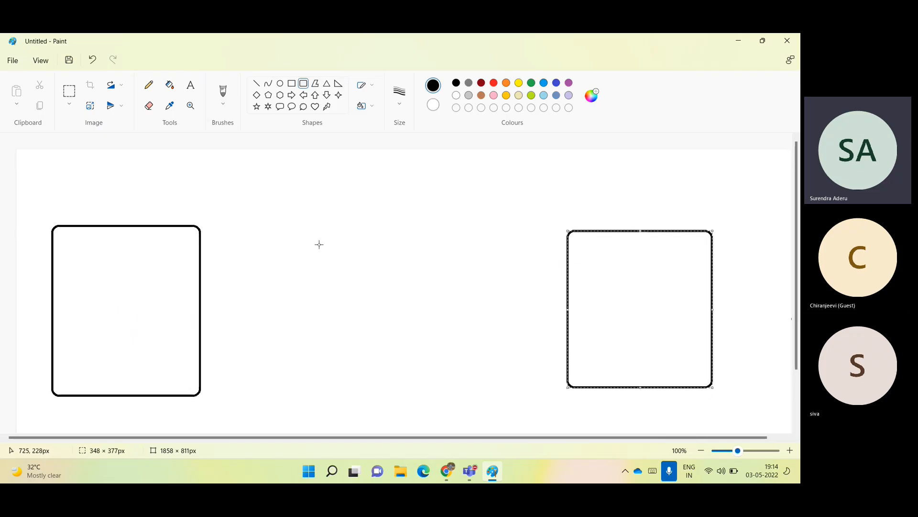
Title both rounded boxes 'Azure' with the Text tool.
left_click(191, 86)
left_click(72, 219)
type("Azure")
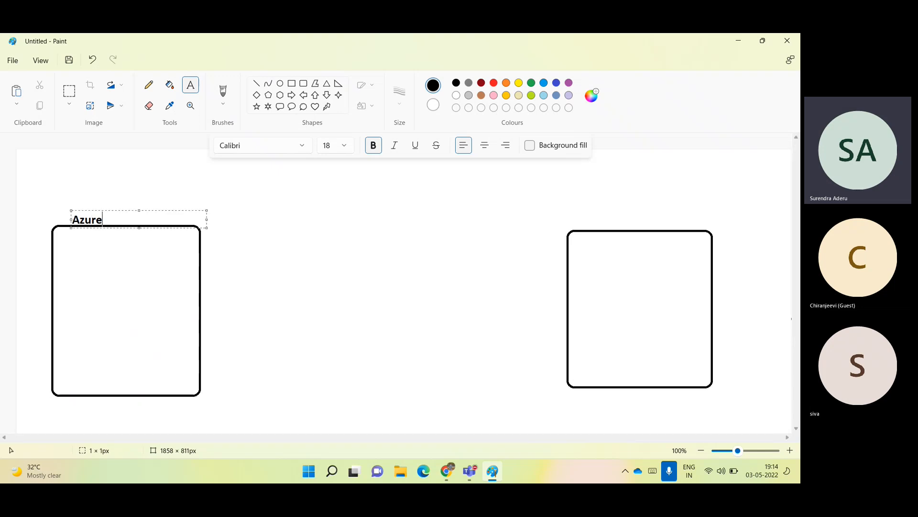
scroll(515, 215, "right", 1)
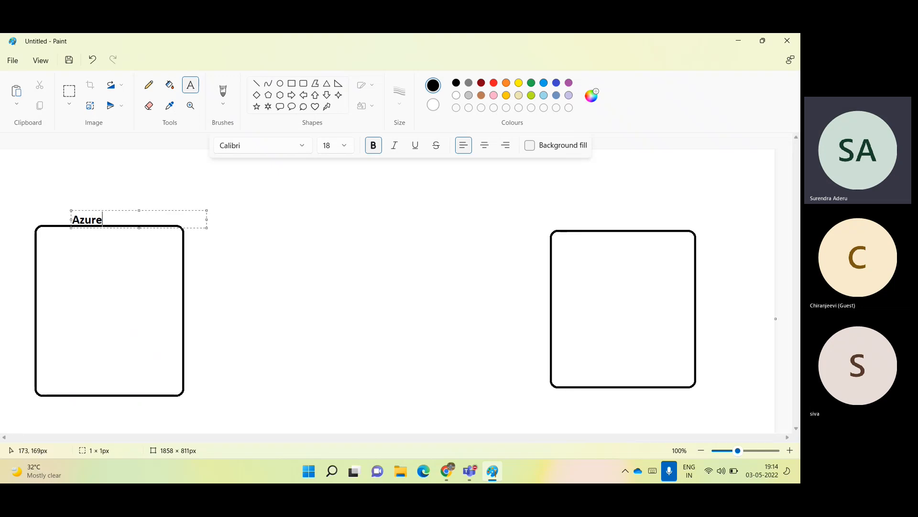
left_click(583, 221)
type("Azure")
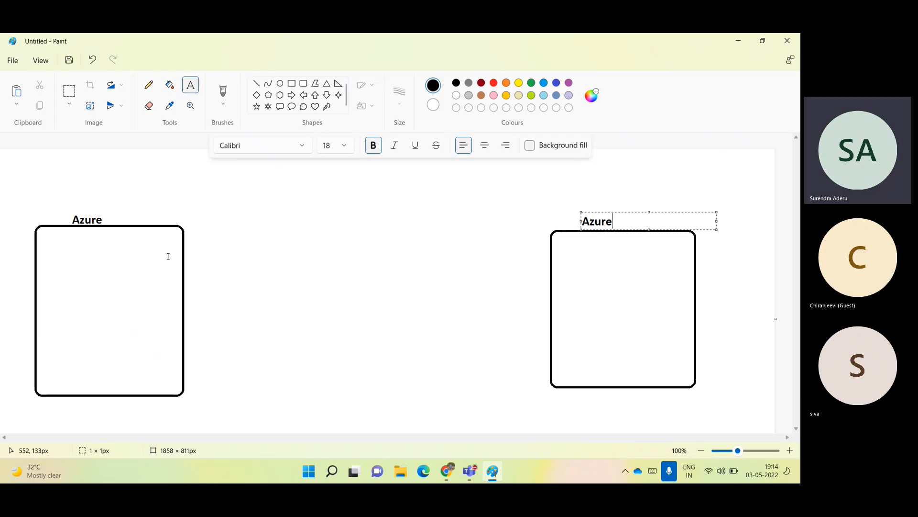
Label the boxes 'West US 2' and 'South Central US', adding 'WestUS2-GW-01' under West US 2.
left_click(54, 264)
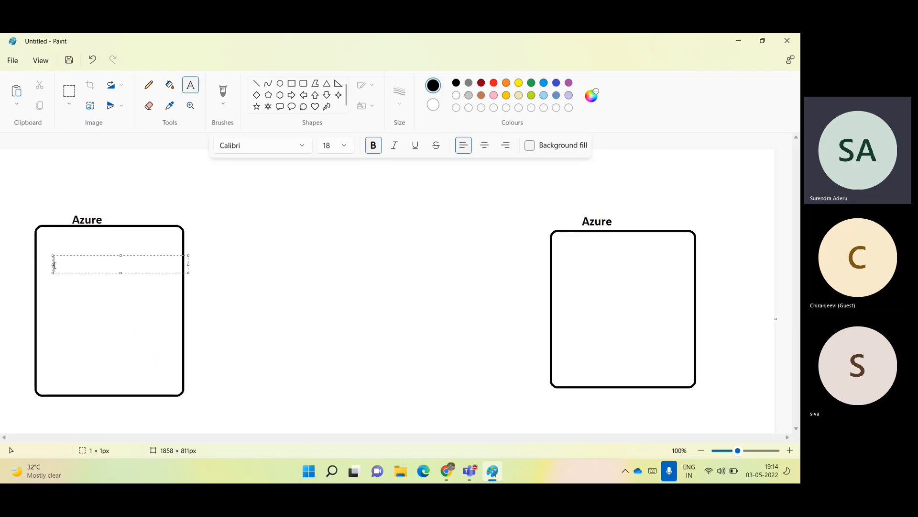
type("West US 2")
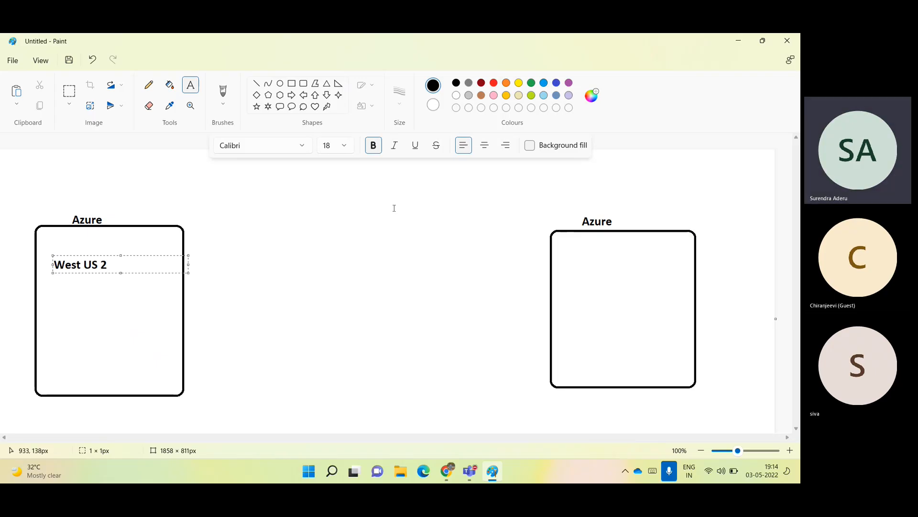
left_click(563, 267)
type("South Central US")
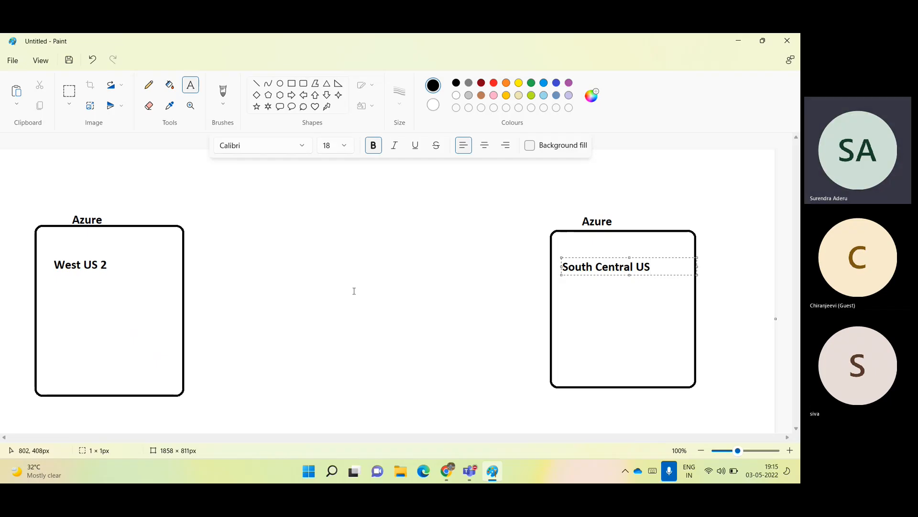
left_click(48, 288)
type("We")
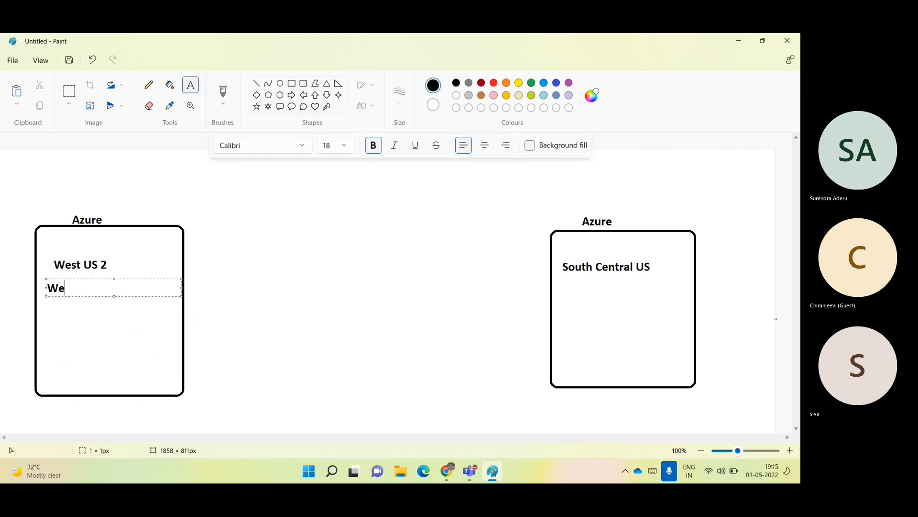
type("stUS2-")
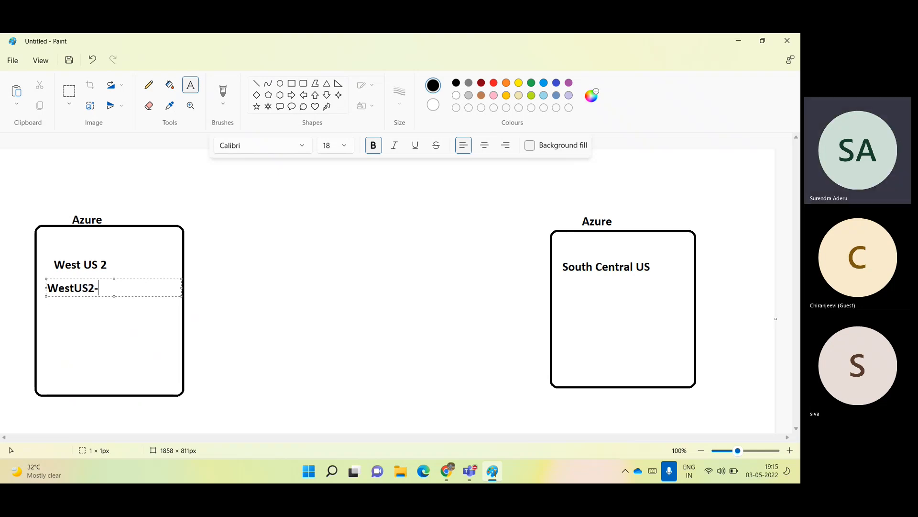
type("GW-01")
left_click(575, 293)
key("alt+Tab")
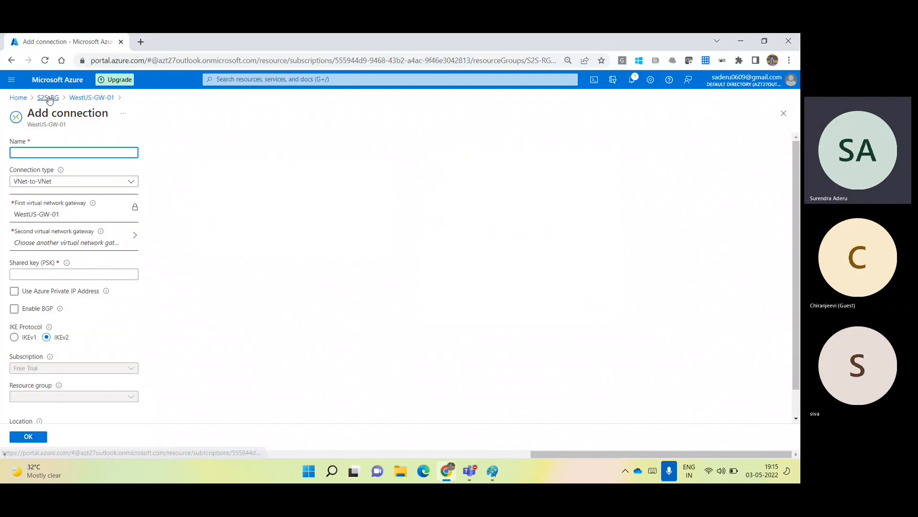
Copy the SCTRLUS-GW name from the Virtual network gateways list and return to Paint.
left_click(48, 98)
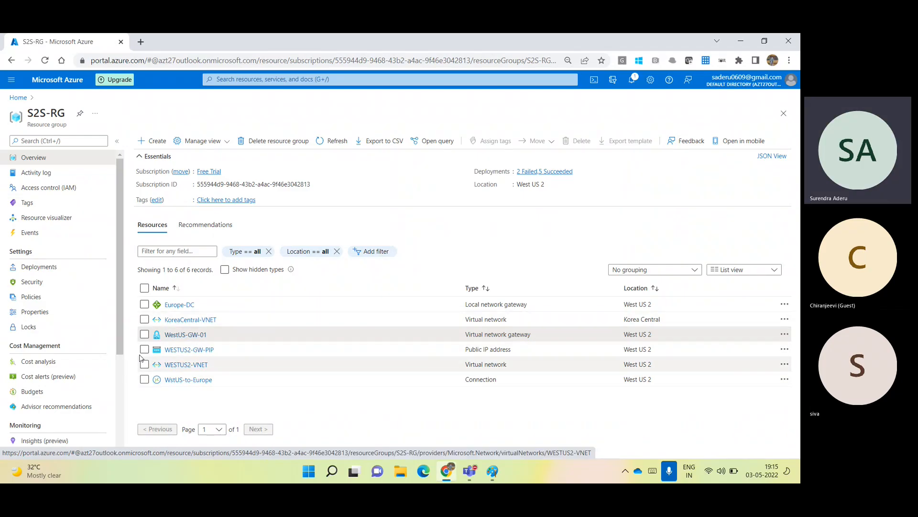
left_click(45, 83)
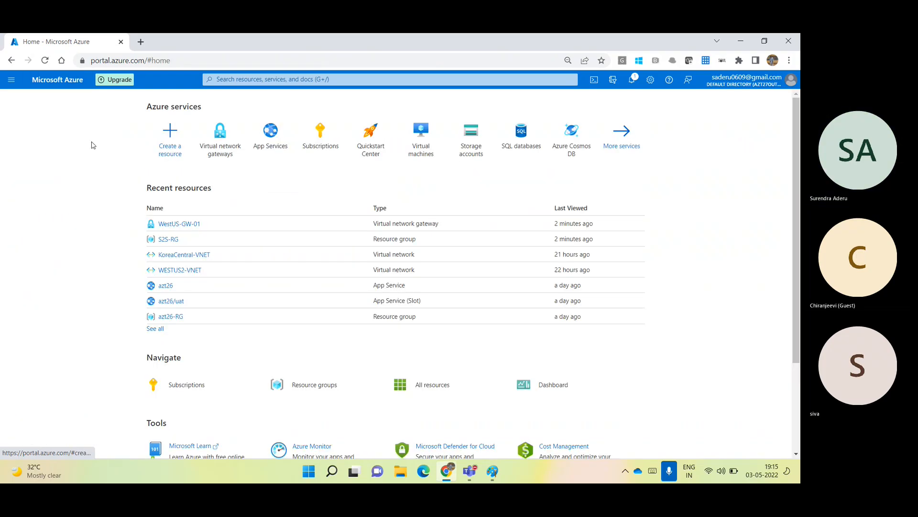
left_click(221, 141)
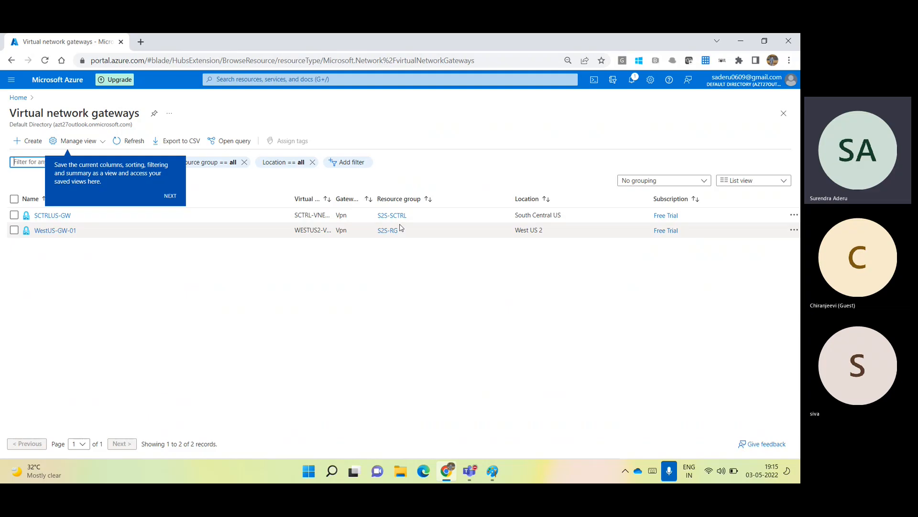
left_click_drag(411, 218, 370, 221)
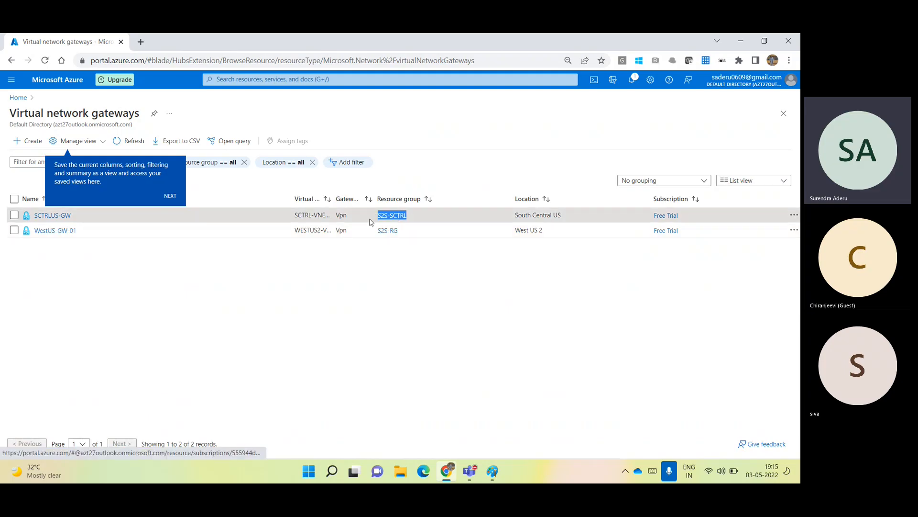
left_click(263, 322)
left_click_drag(74, 219, 34, 220)
key("ctrl+c")
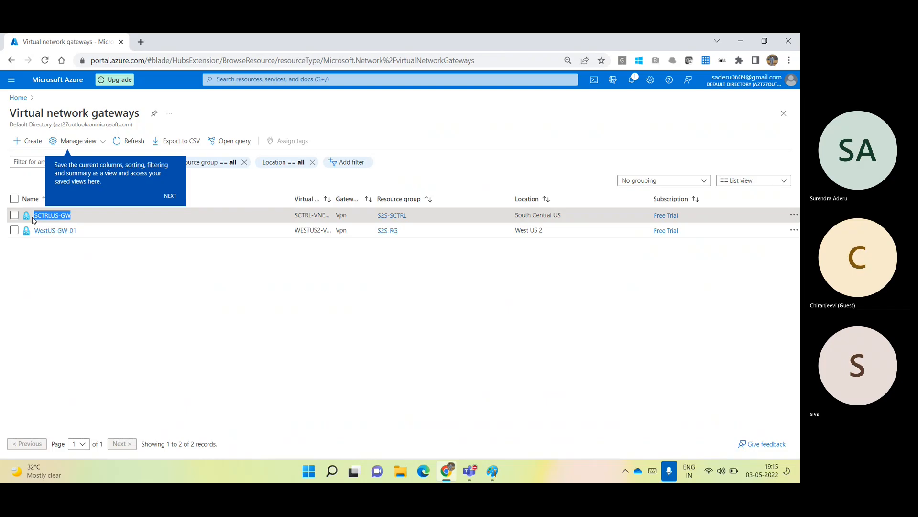
key("alt+Tab")
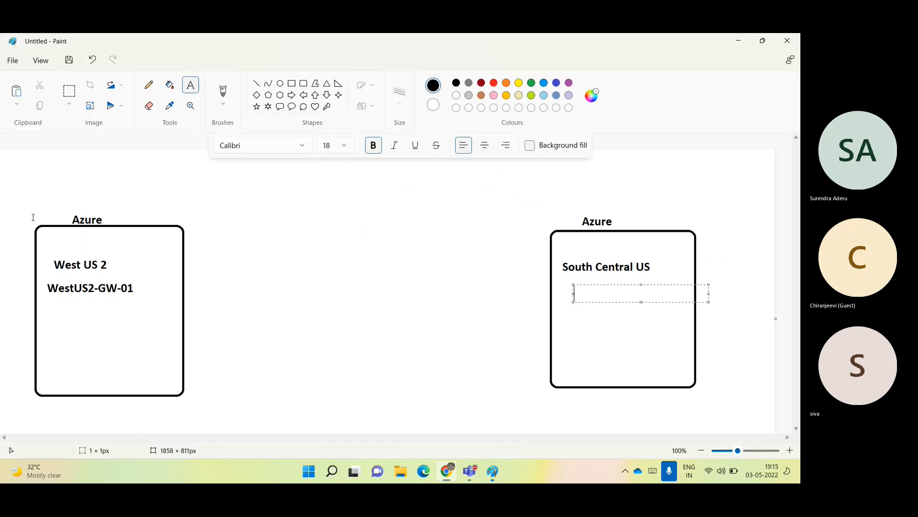
Paste 'SCTRLUS-GW' under South Central US and add '10.40.0.0/24' under WestUS2-GW-01.
key("ctrl+v")
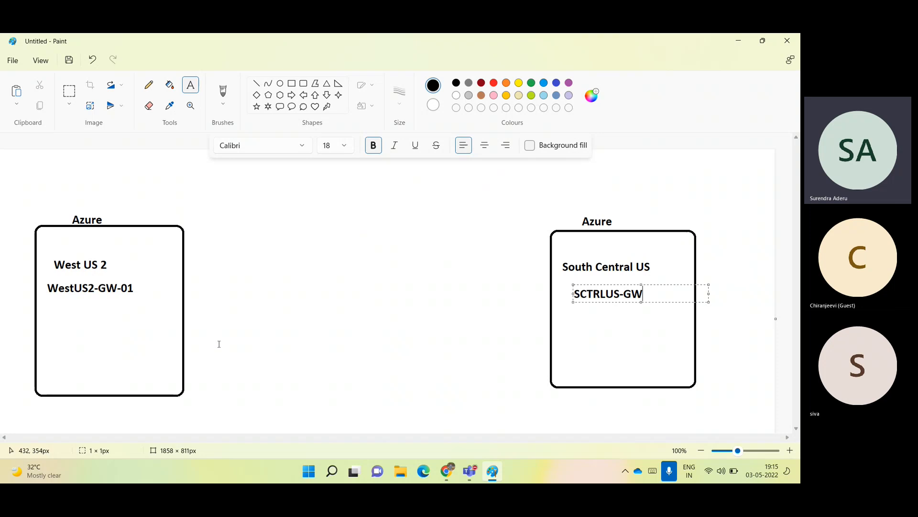
left_click(114, 361)
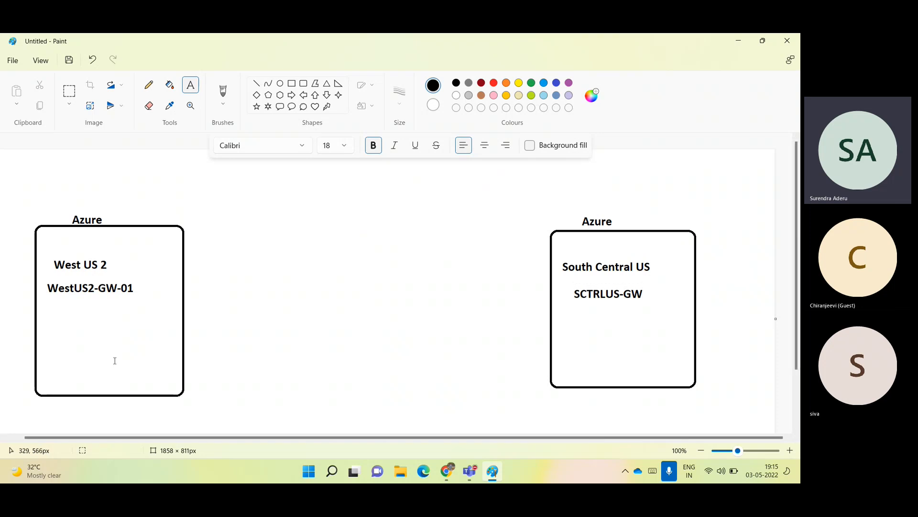
left_click(54, 309)
type("10.40.0")
key("ctrl+z")
type(".0/24")
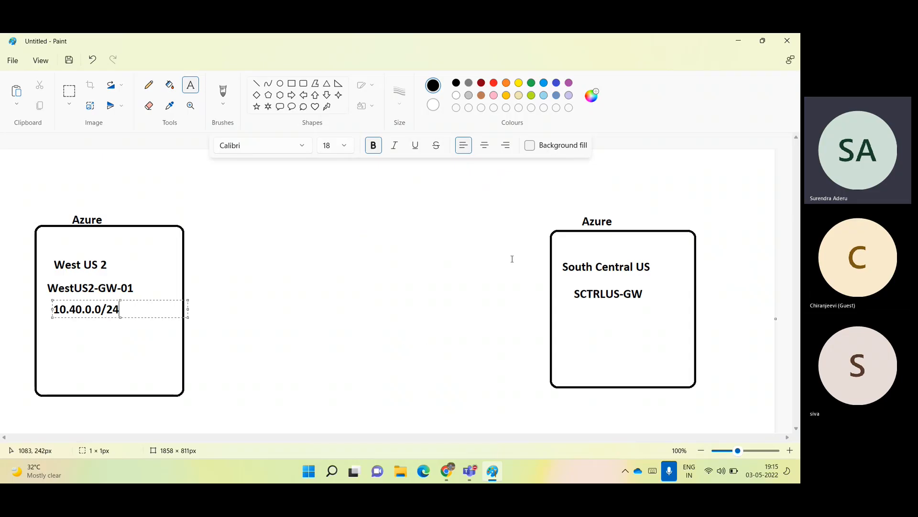
left_click(576, 312)
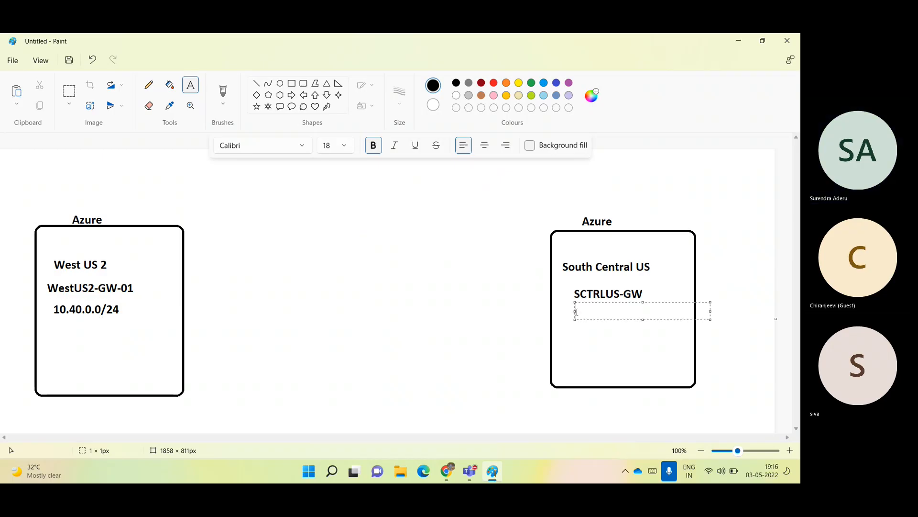
key("alt+Tab")
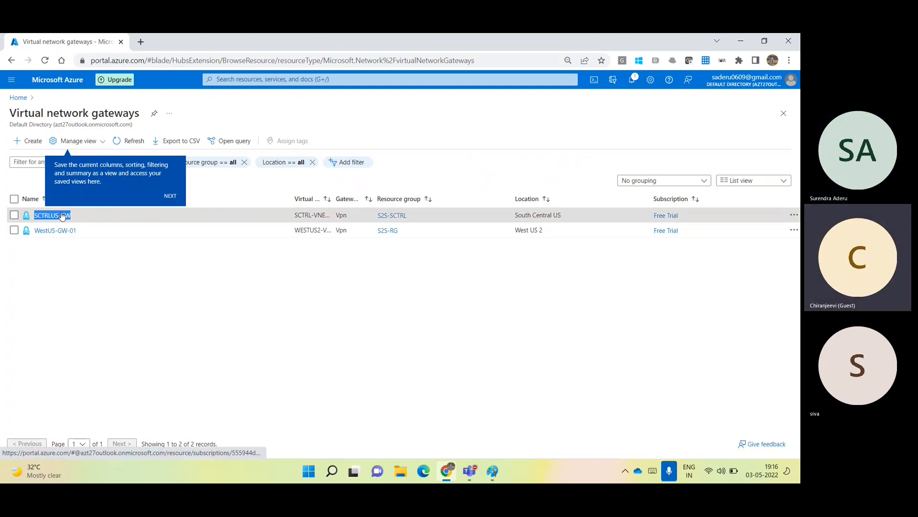
Go from SCTRLUS-GW to SCTRL-VNET01 and copy the 10.100.0.0/25 address space.
left_click(52, 215)
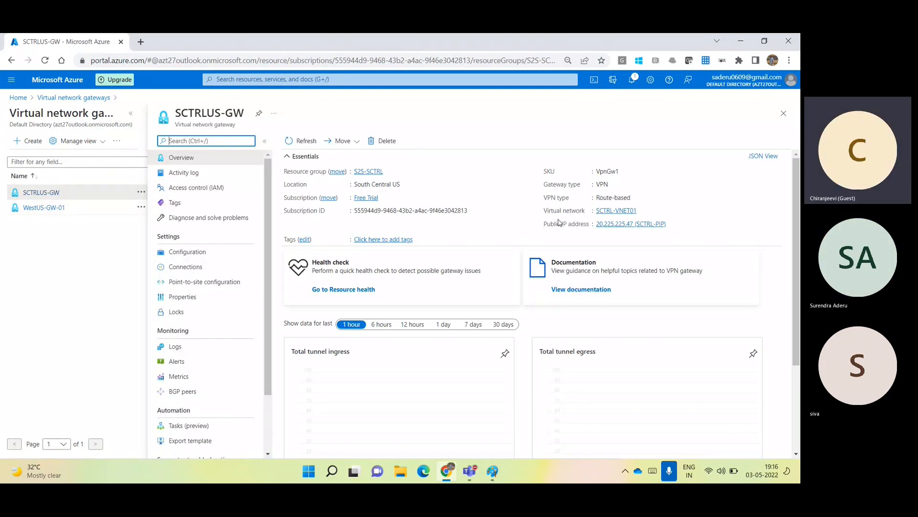
left_click(615, 211)
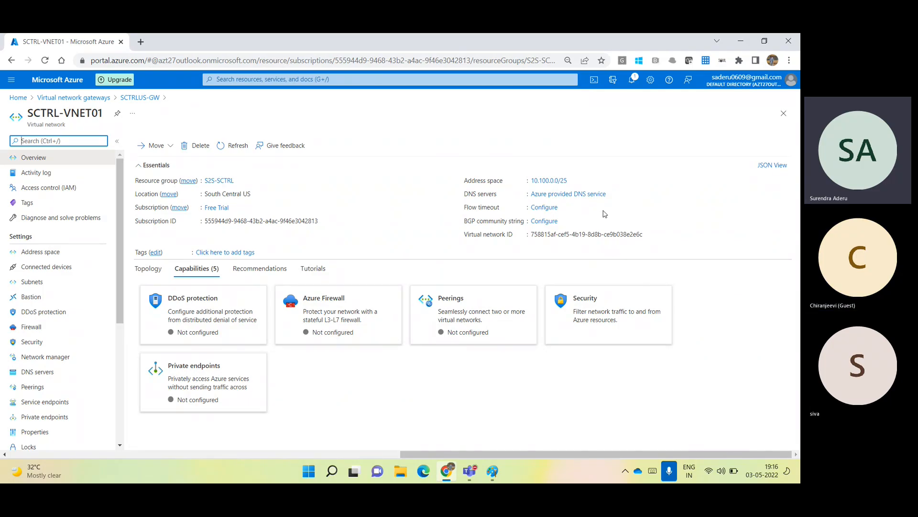
left_click(575, 181)
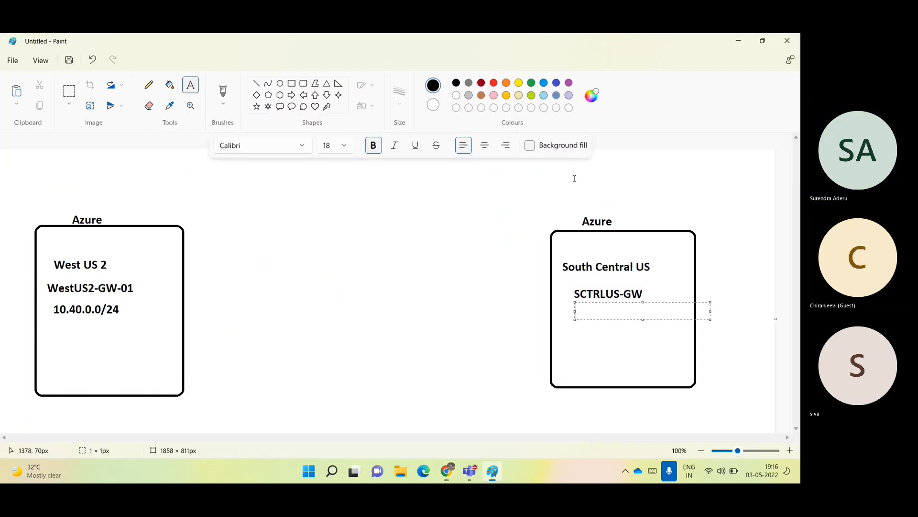
Paste 10.100.0.0/25 under SCTRLUS-GW and draw a line joining the two Azure boxes.
key("ctrl+v")
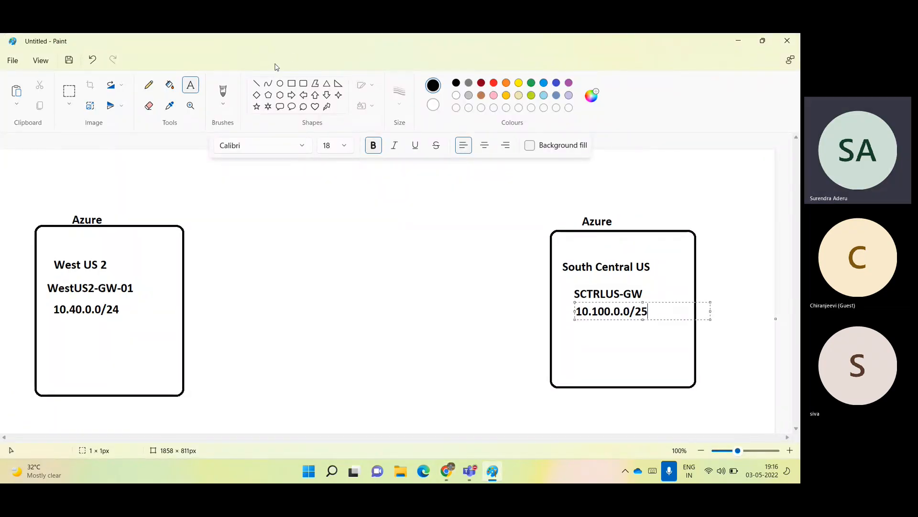
left_click(256, 84)
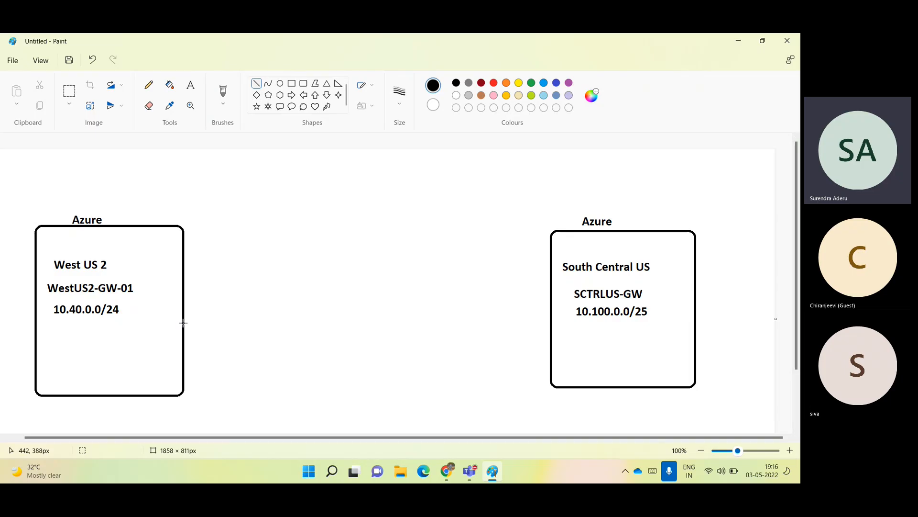
left_click_drag(183, 304, 550, 303)
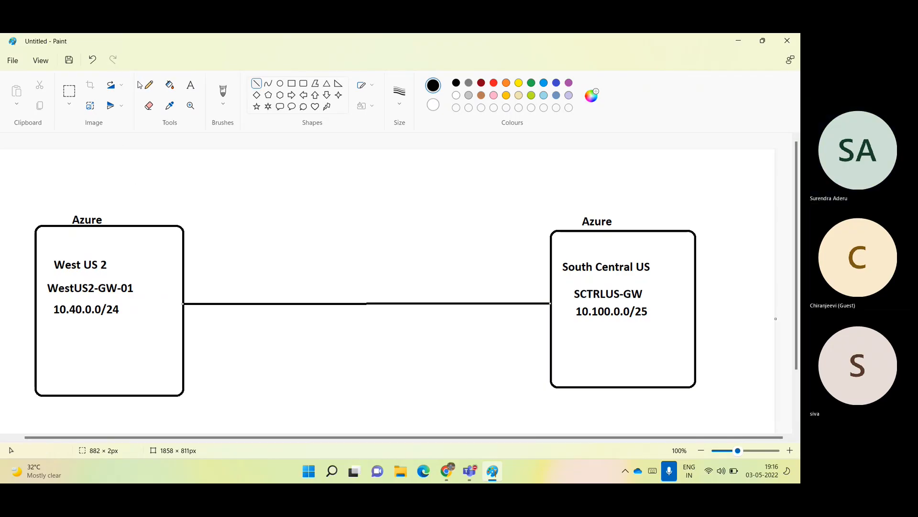
Label the connecting line 'Internet' and 'IpSecS2S Tunnel'.
left_click(190, 85)
left_click(305, 298)
type("Inten")
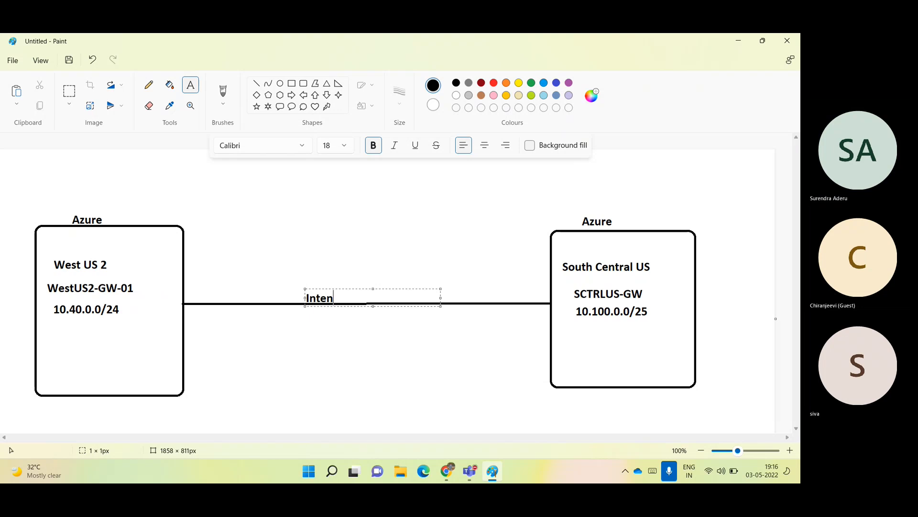
key("BackSpace")
type("ret")
key("BackSpace")
key("BackSpace")
type("net")
left_click(309, 311)
type("IpSe")
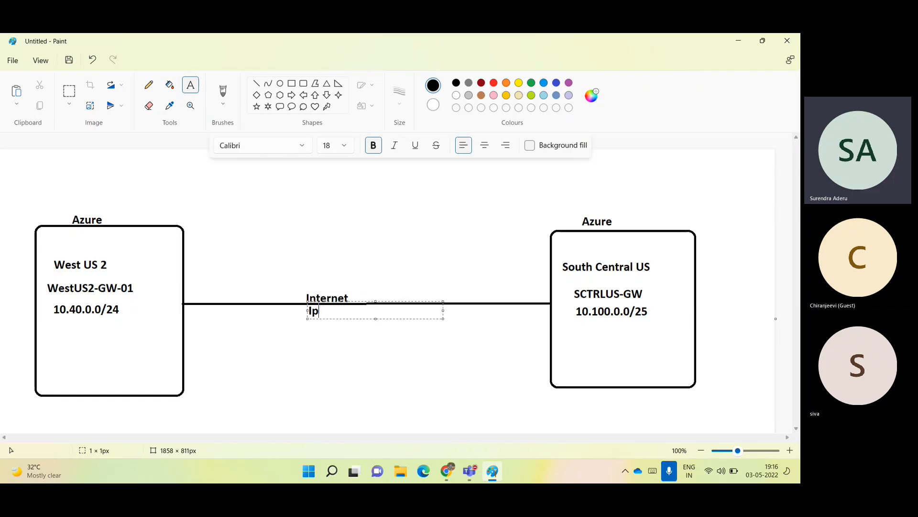
type("cS2S Tunnel")
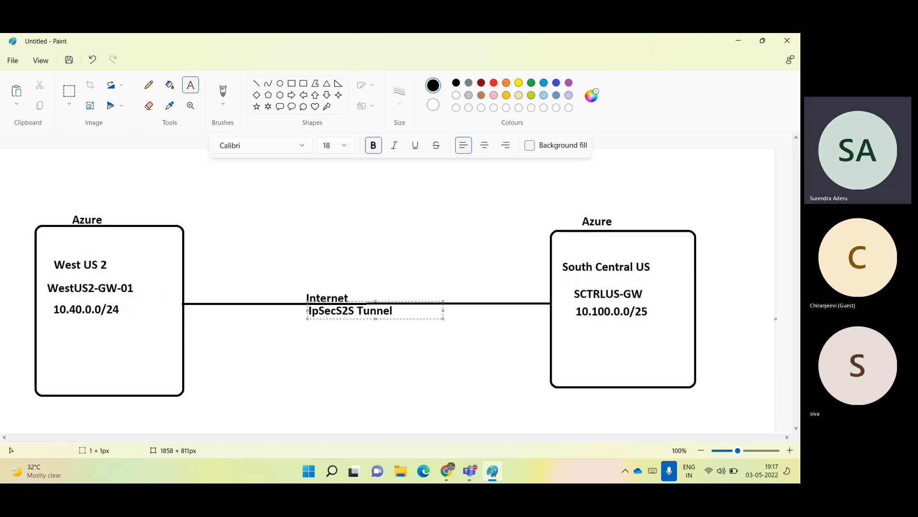
left_click(375, 366)
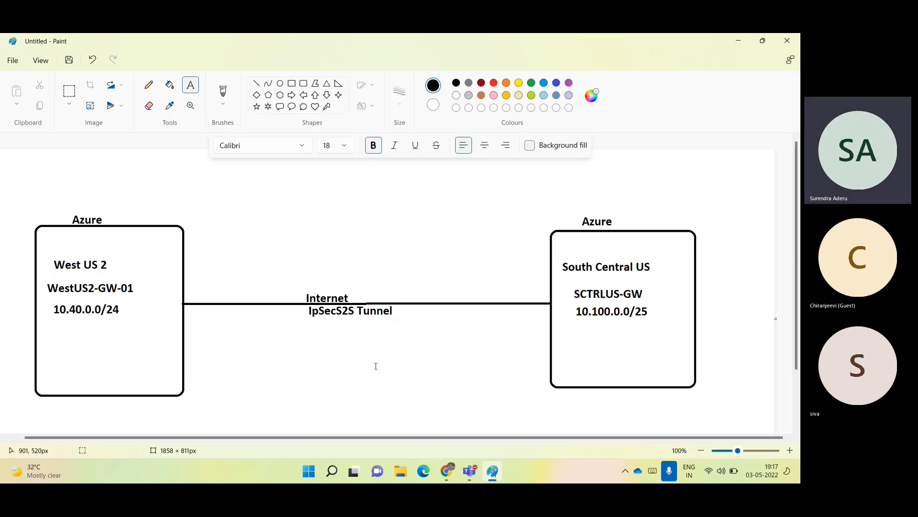
Dismiss the Teams recording notice, minimize the meeting, and return to the Azure portal.
mouse_move(470, 473)
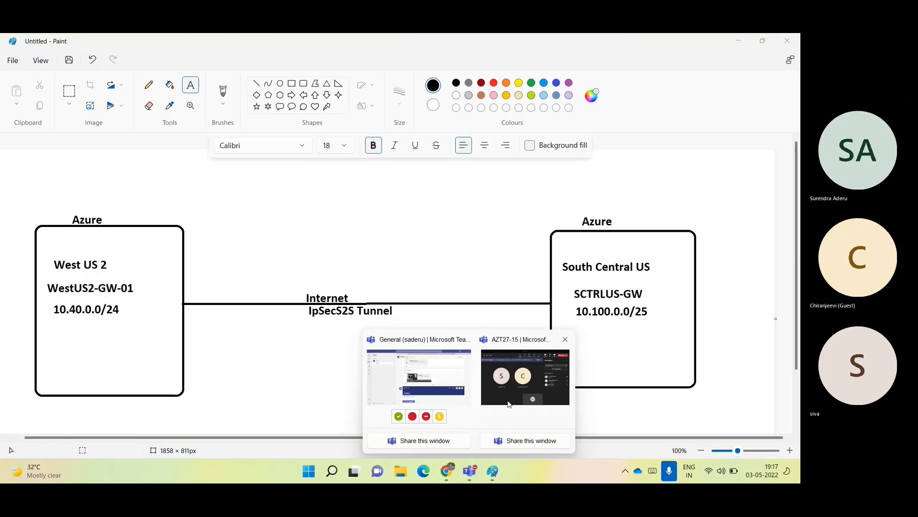
left_click(496, 426)
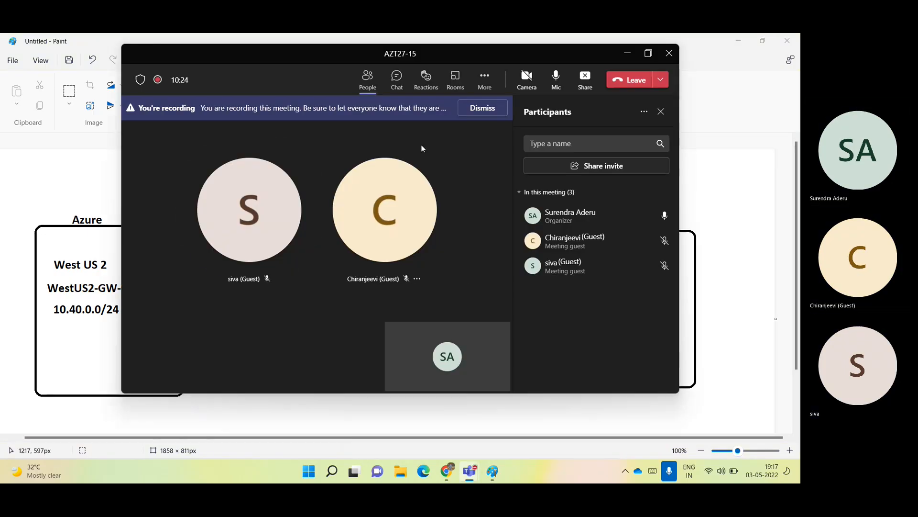
left_click(482, 108)
left_click(626, 55)
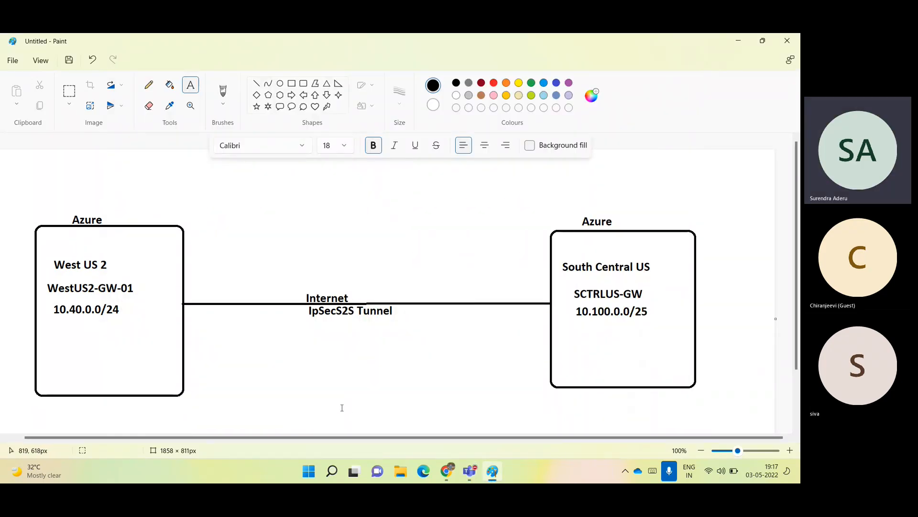
left_click(447, 472)
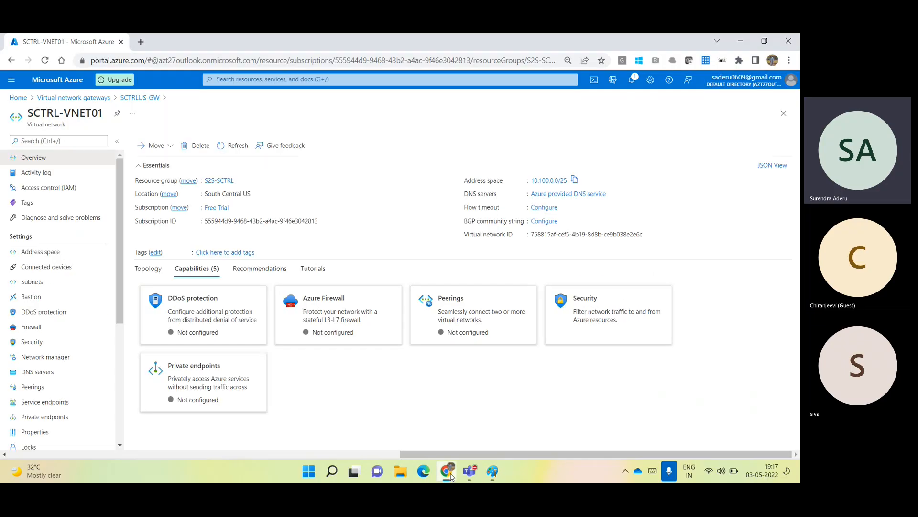
Reopen WestUS-GW-01's Connections list via the Virtual network gateways breadcrumb.
left_click(74, 97)
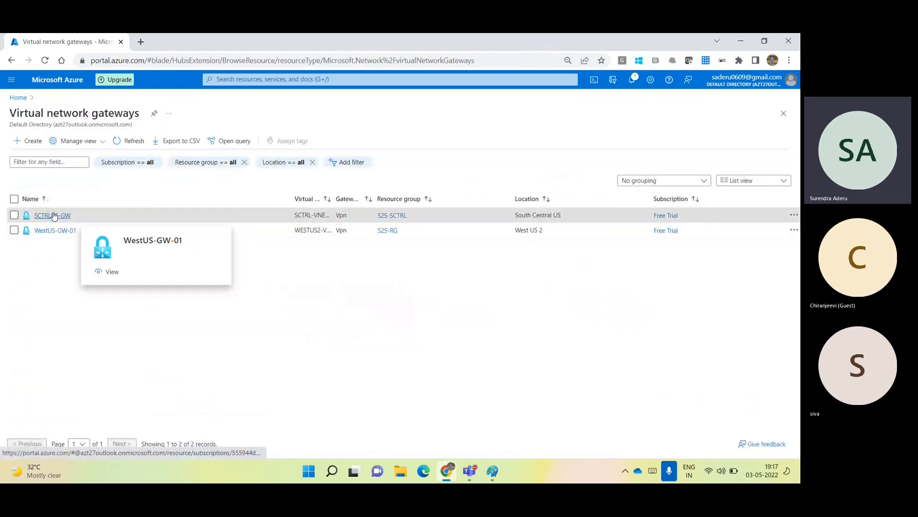
left_click(59, 231)
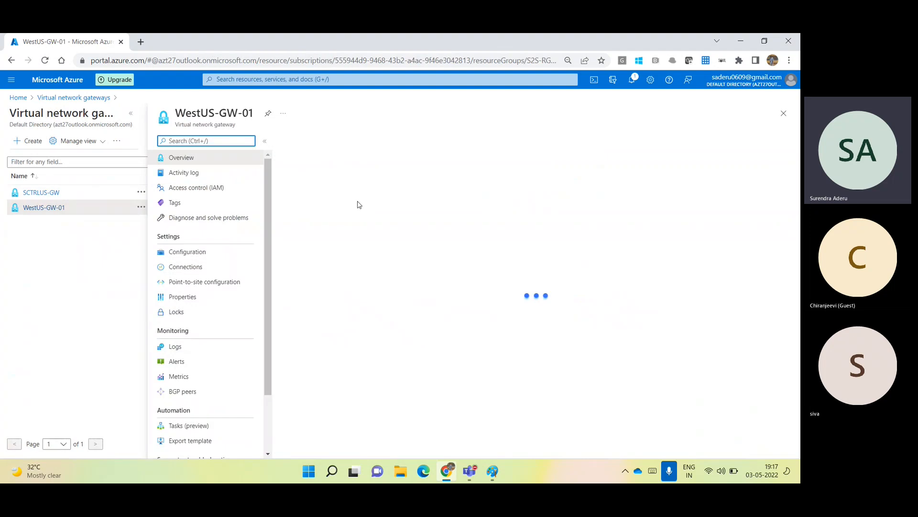
left_click(185, 267)
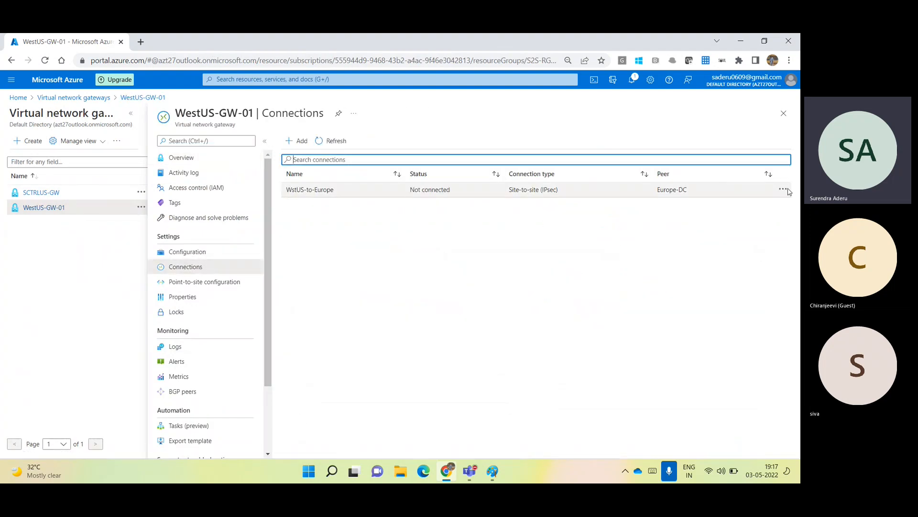
Delete the WstUS-to-Europe connection and begin adding a new connection.
left_click(783, 191)
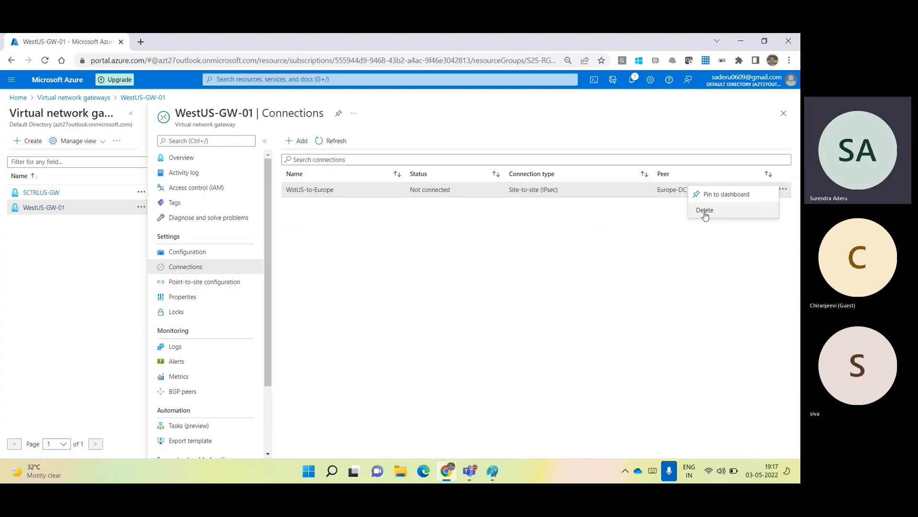
left_click(705, 211)
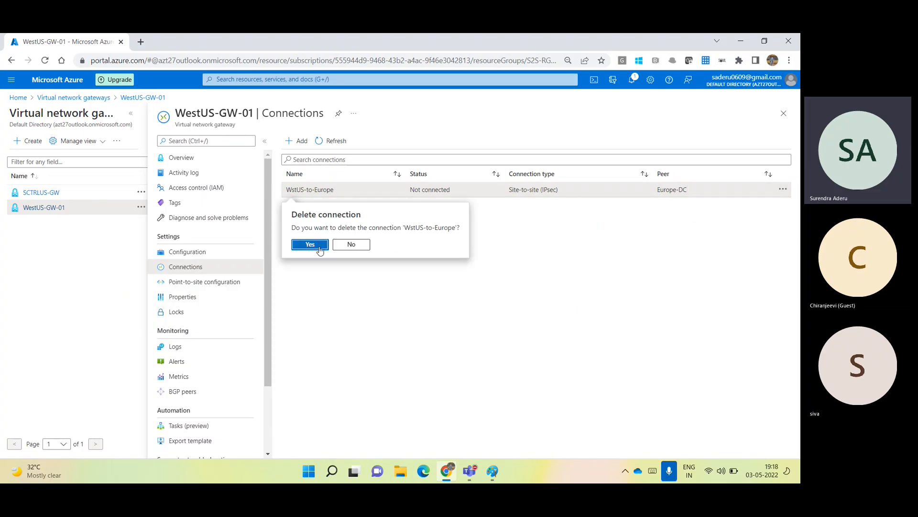
left_click(321, 248)
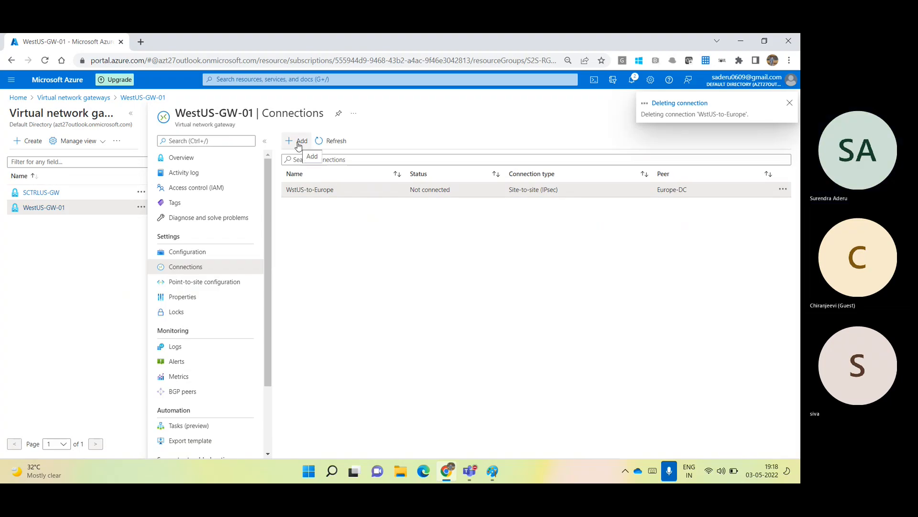
left_click(298, 142)
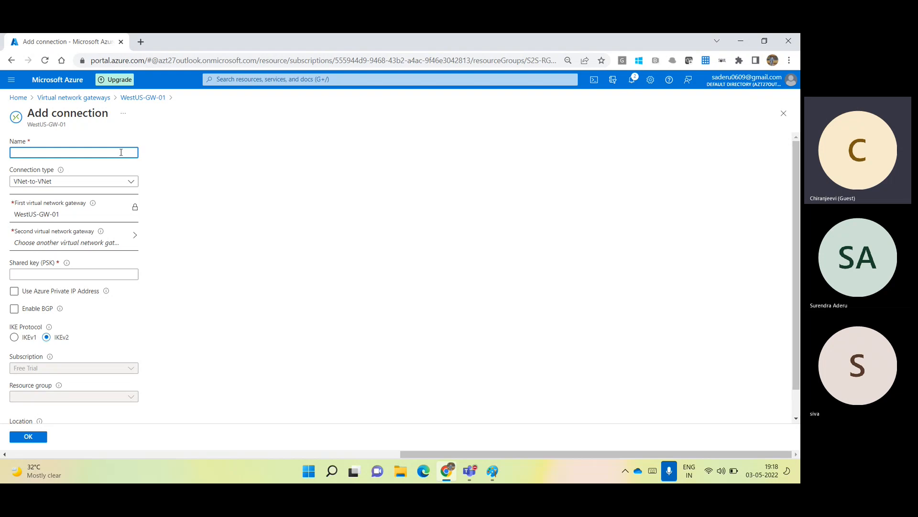
Open a blank Chrome tab beside the VNet-to-VNet Add connection form.
left_click(142, 42)
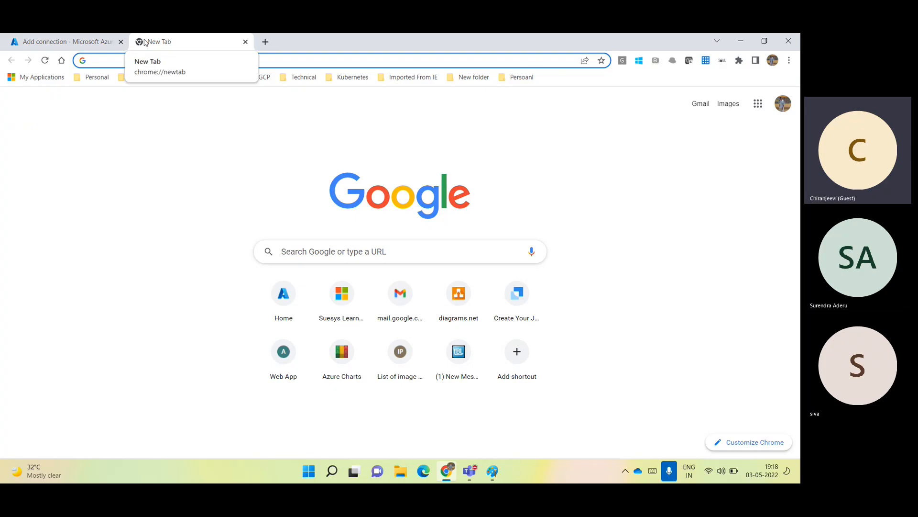
Search Chrome for 'azure pricing' and open Microsoft's Azure Pricing calculator page.
type("azure pricing calculator")
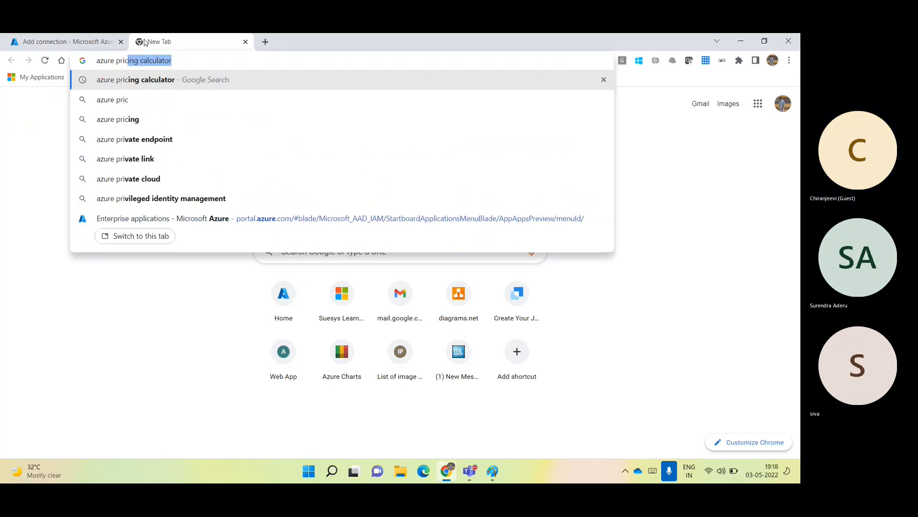
key("Return")
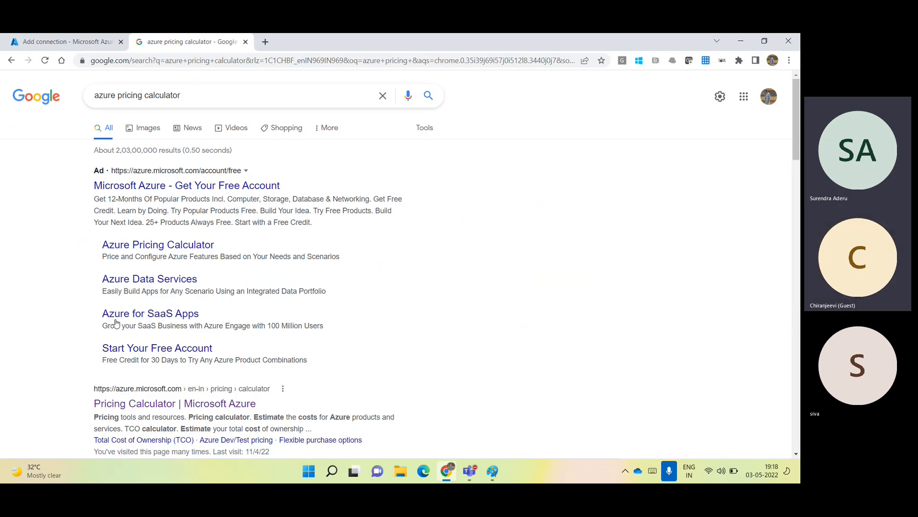
left_click(136, 406)
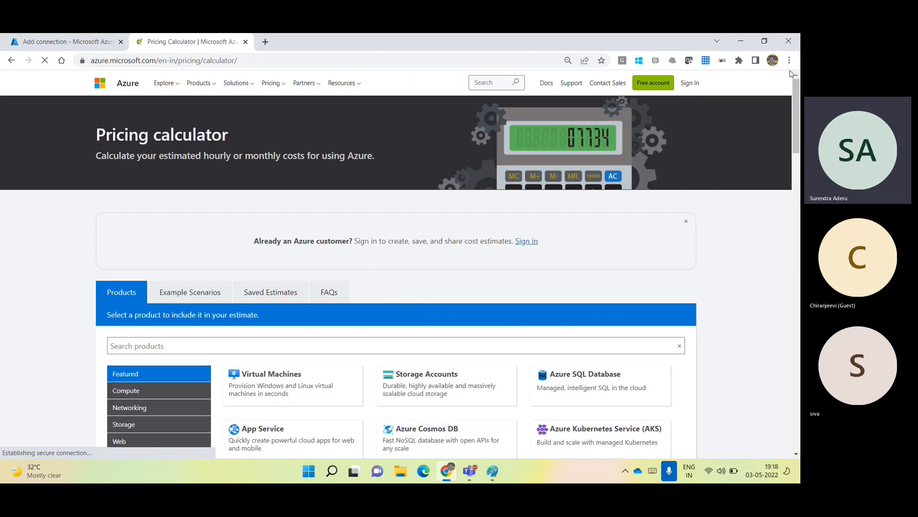
left_click_drag(798, 118, 800, 154)
Filter the calculator's products by 'virtual' and add a VPN Gateway to the estimate.
scroll(322, 123, "down", 1)
left_click(326, 123)
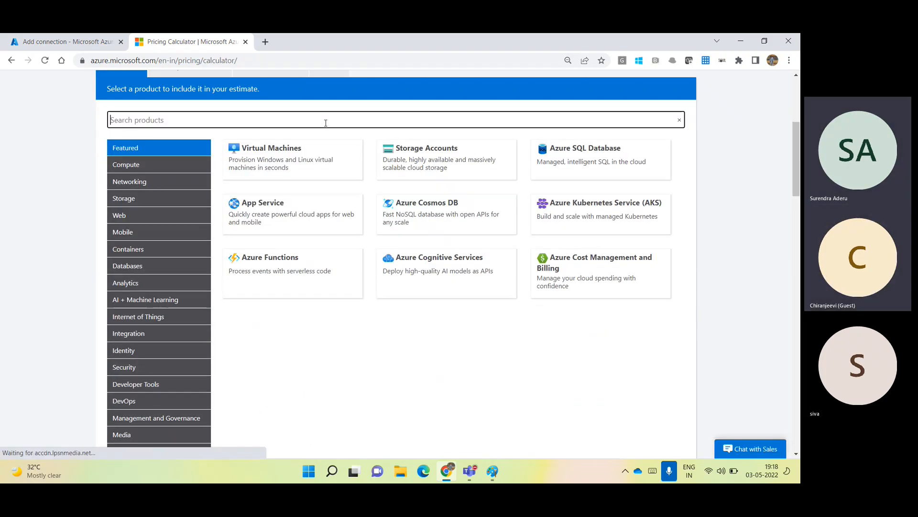
type("v")
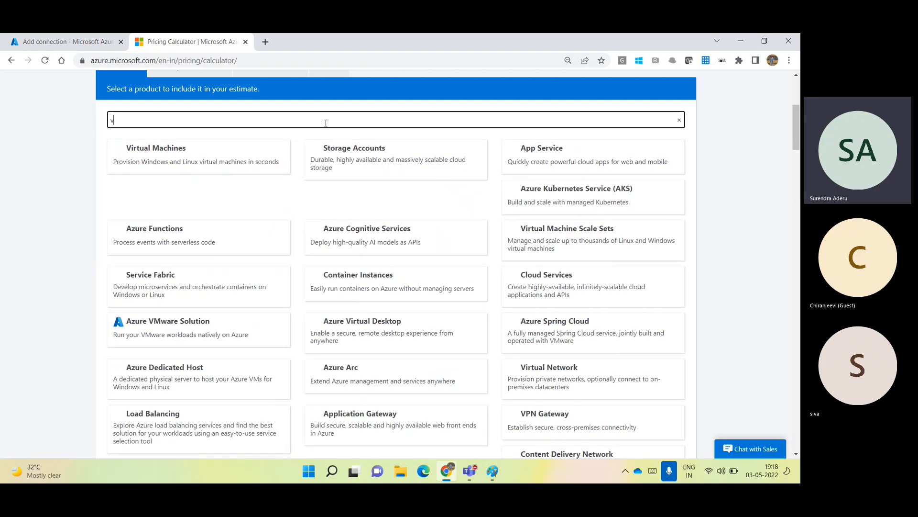
type("irtual")
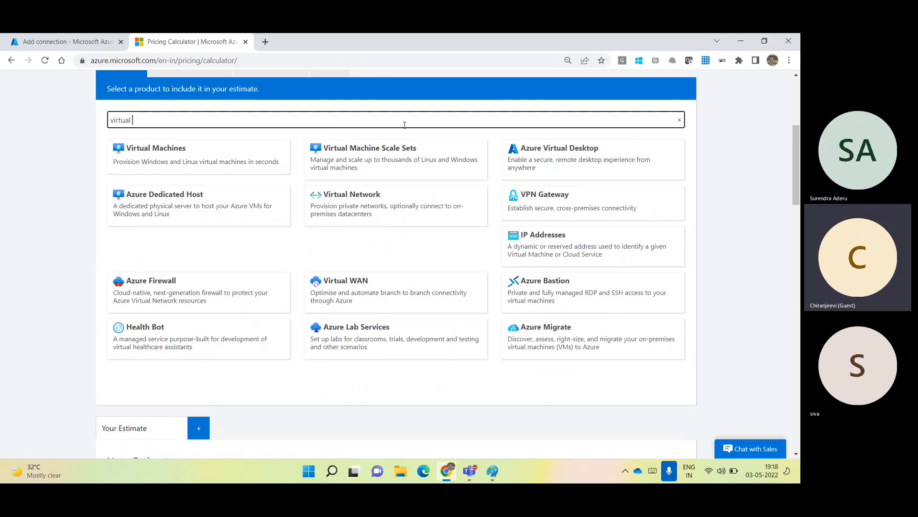
left_click(589, 207)
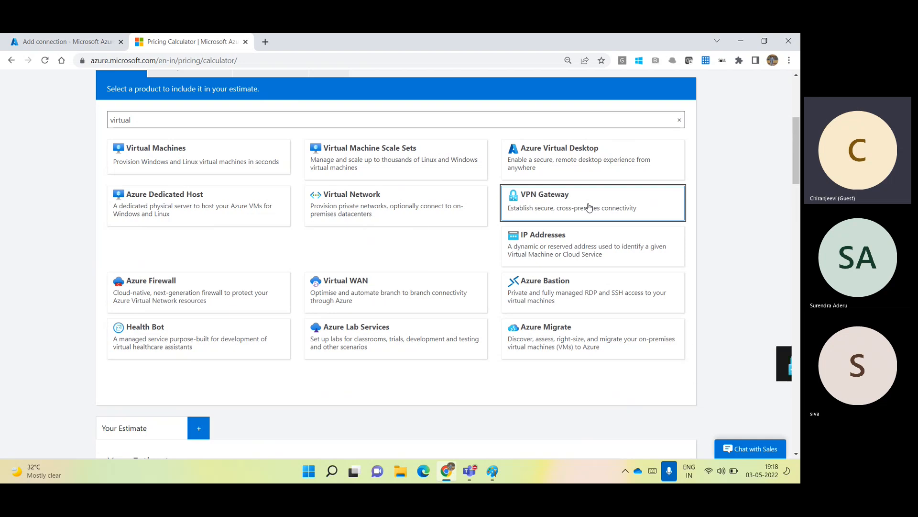
left_click(756, 365)
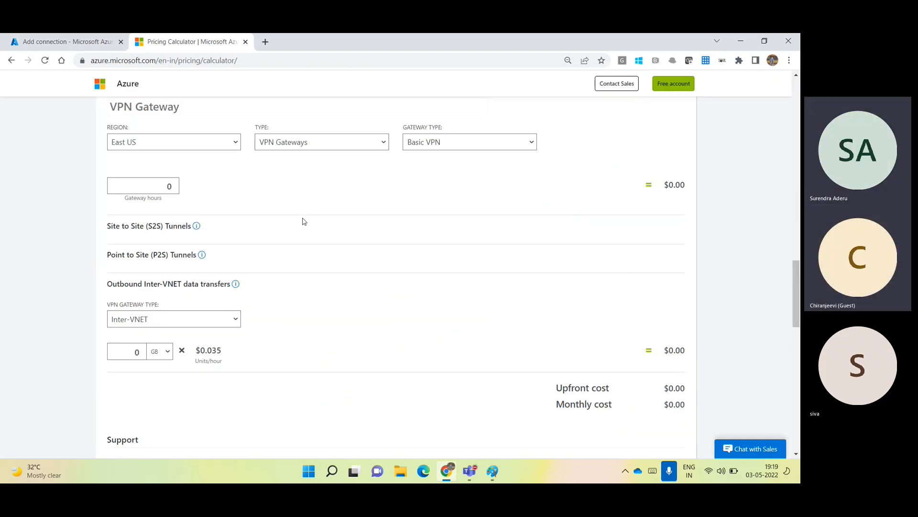
Set the VPN Gateway estimate to West US 2, VPN Gateways type, VpnGw1 tier.
left_click(175, 145)
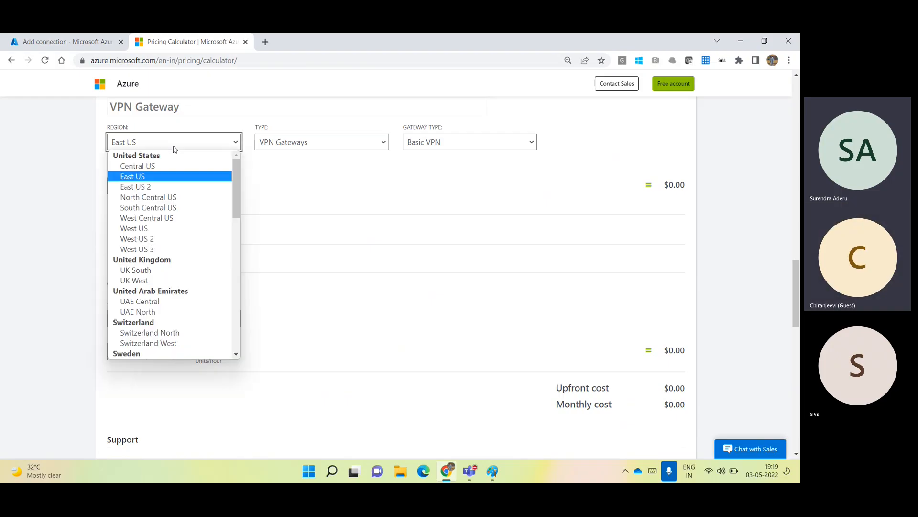
left_click(155, 239)
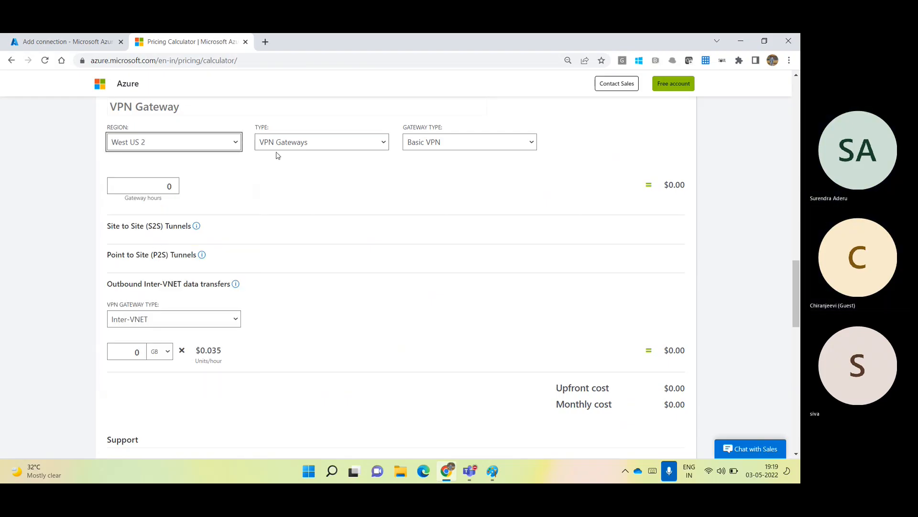
left_click(315, 146)
left_click(313, 167)
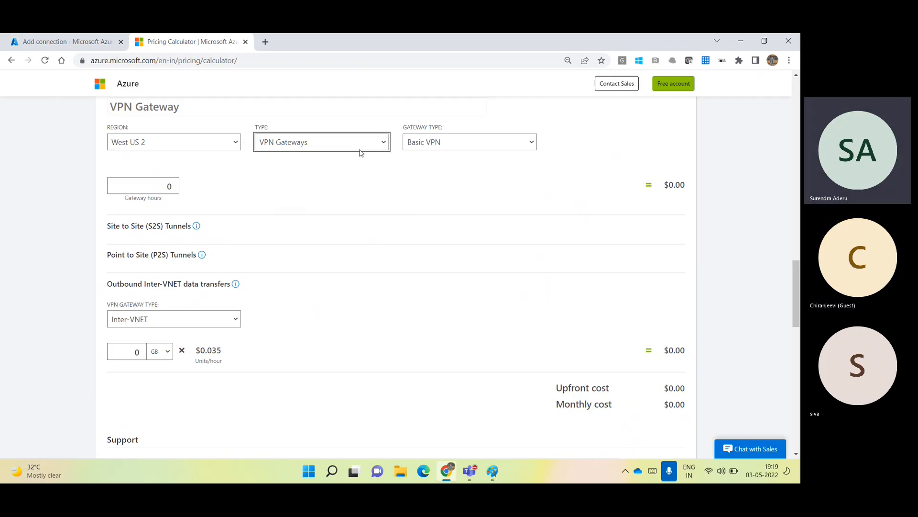
left_click(449, 144)
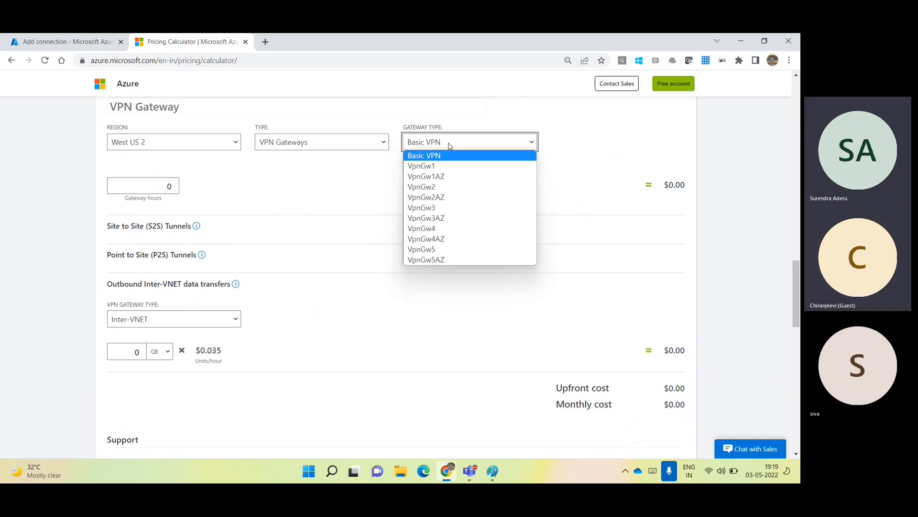
left_click(433, 170)
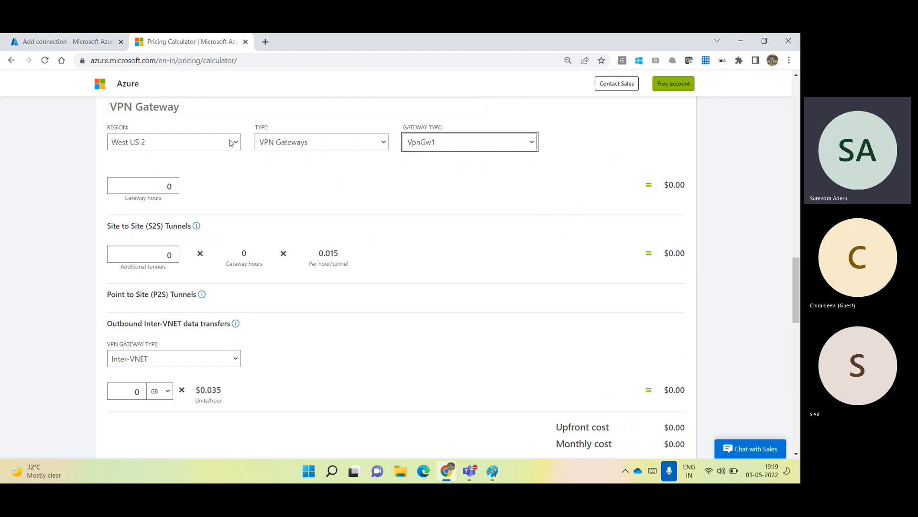
left_click(168, 186)
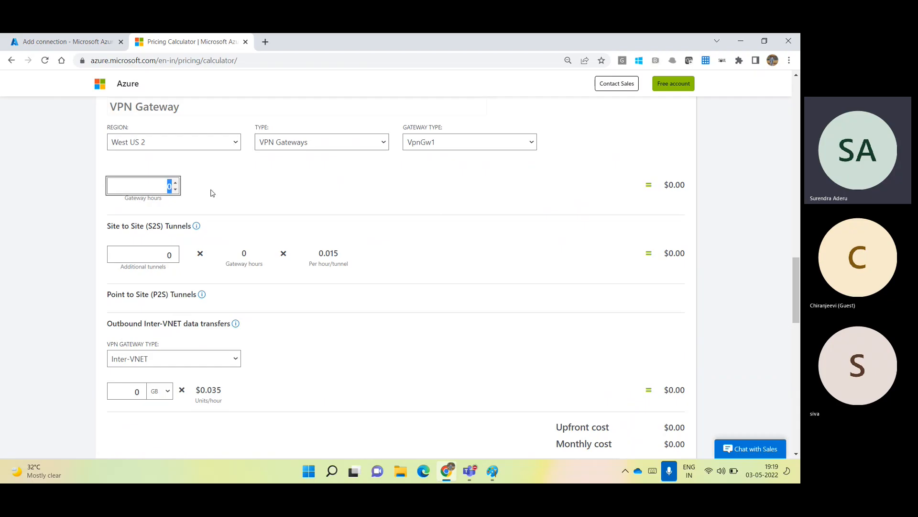
Compare gateway costs at 730 hours ($138.70) and 24 hours ($4.56).
type("730")
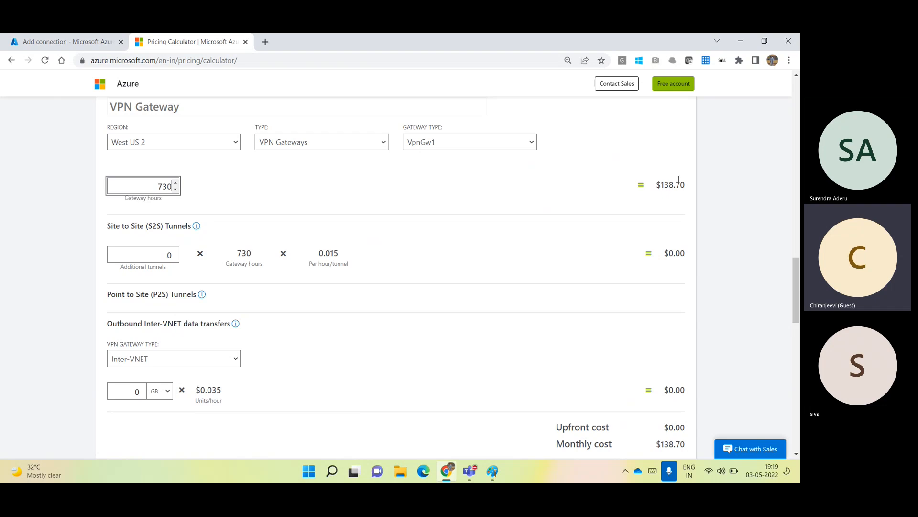
left_click_drag(657, 185, 685, 186)
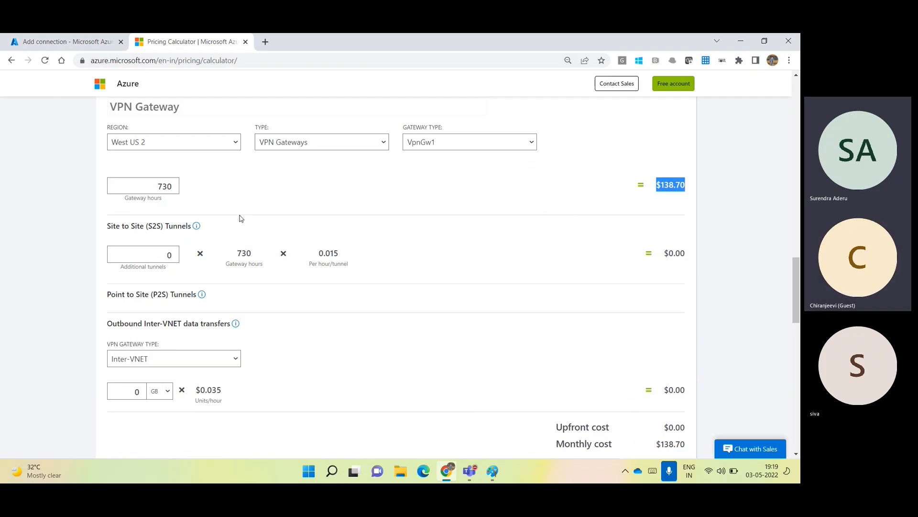
left_click_drag(154, 187, 206, 188)
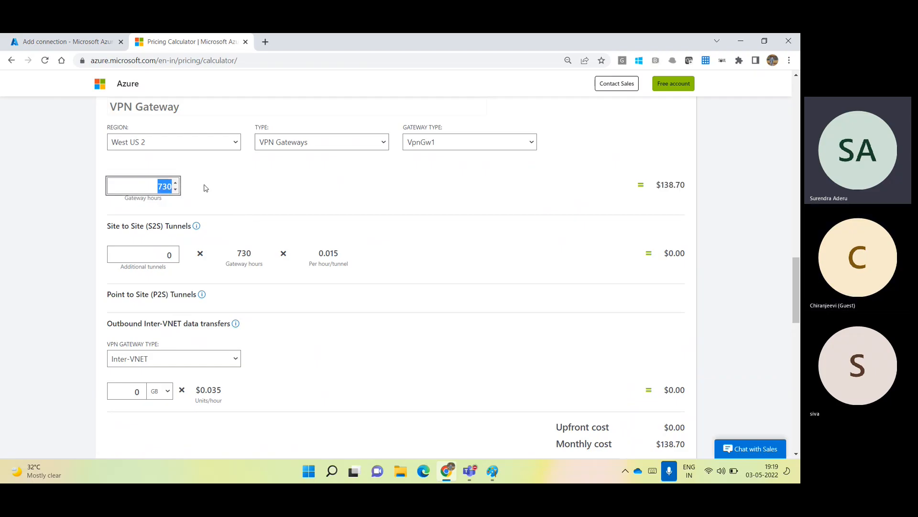
type("24")
left_click(290, 186)
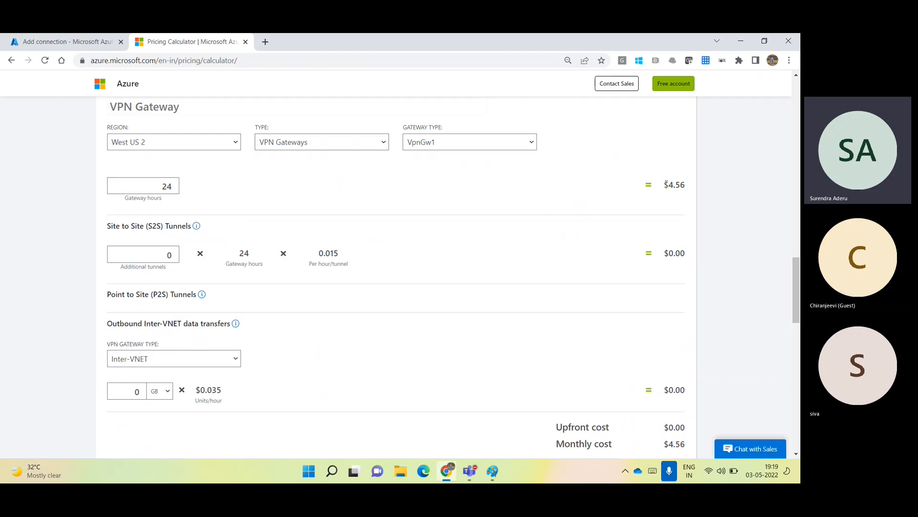
left_click_drag(665, 185, 692, 187)
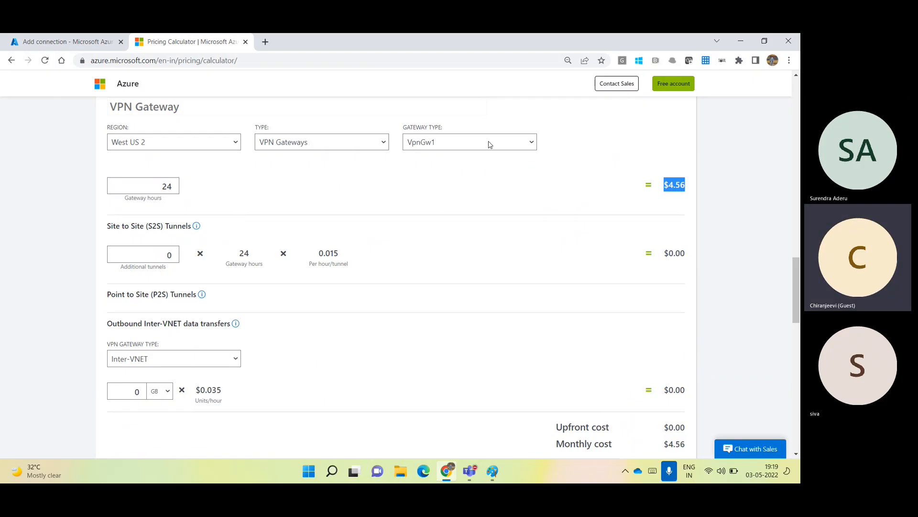
Add one site-to-site tunnel and restore 730 gateway hours for a $149.65 monthly cost.
left_click(163, 255)
double_click(162, 255)
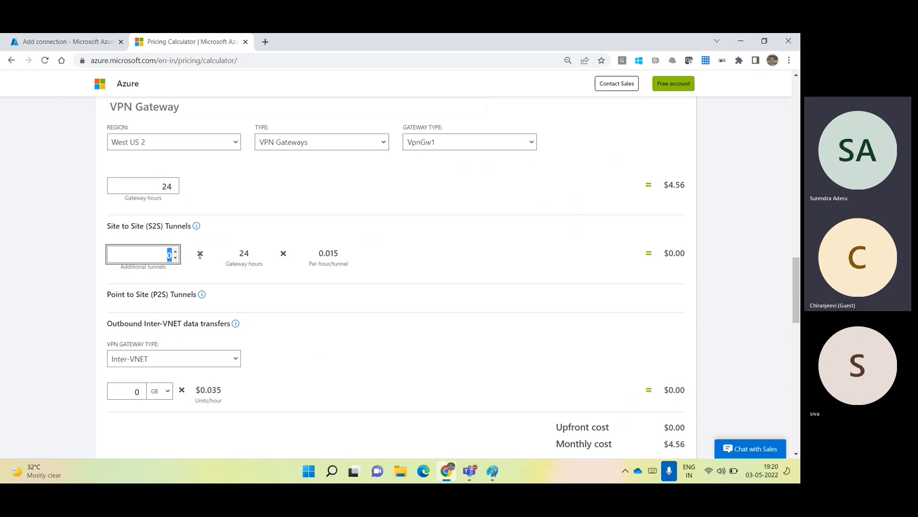
type("1")
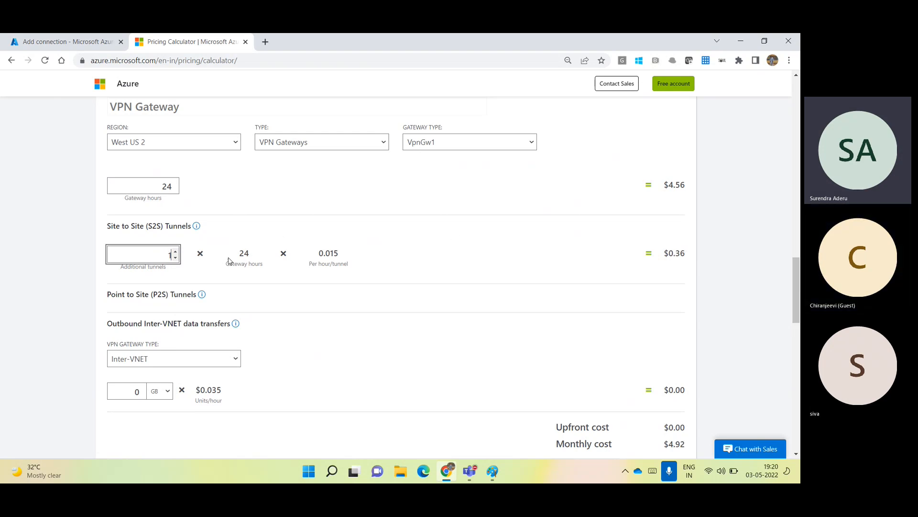
left_click(248, 254)
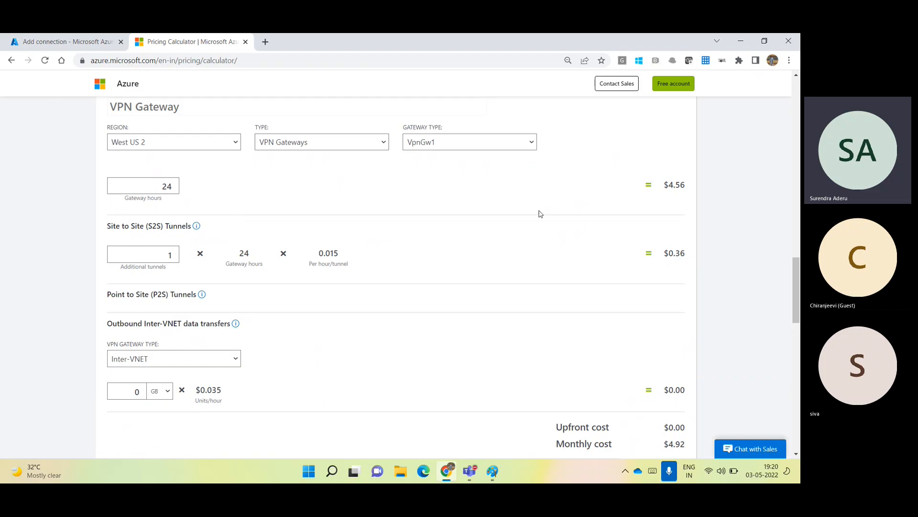
double_click(173, 183)
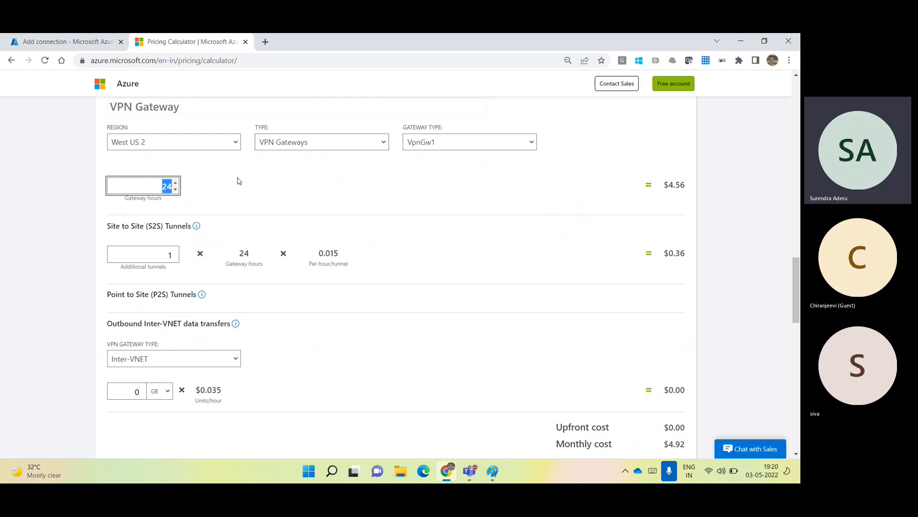
type("730")
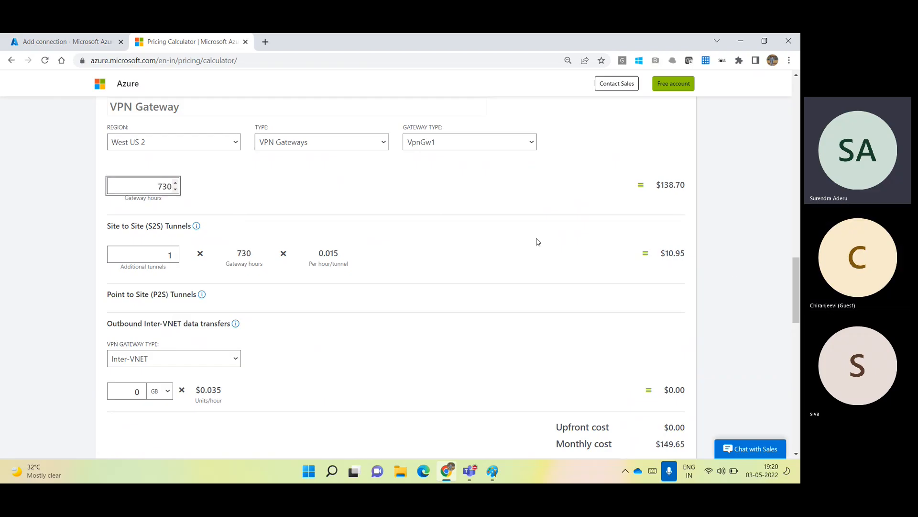
left_click(704, 252)
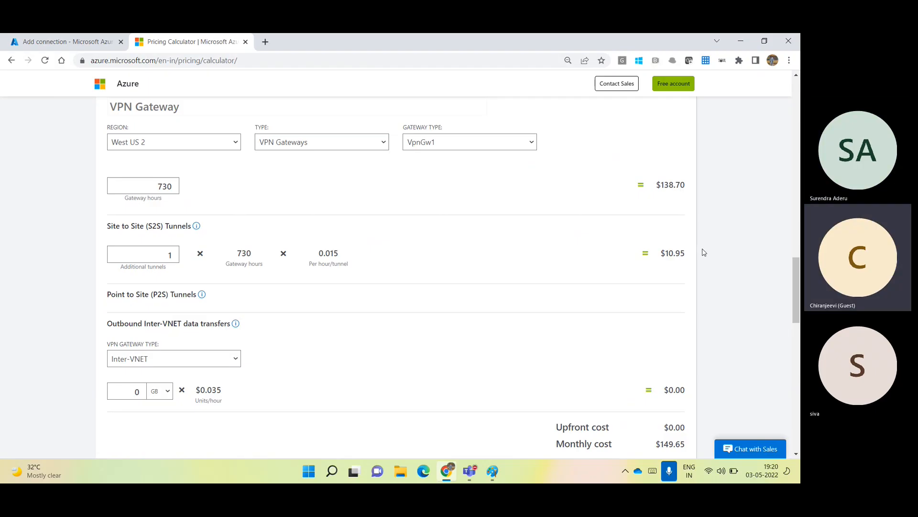
left_click_drag(794, 282, 800, 320)
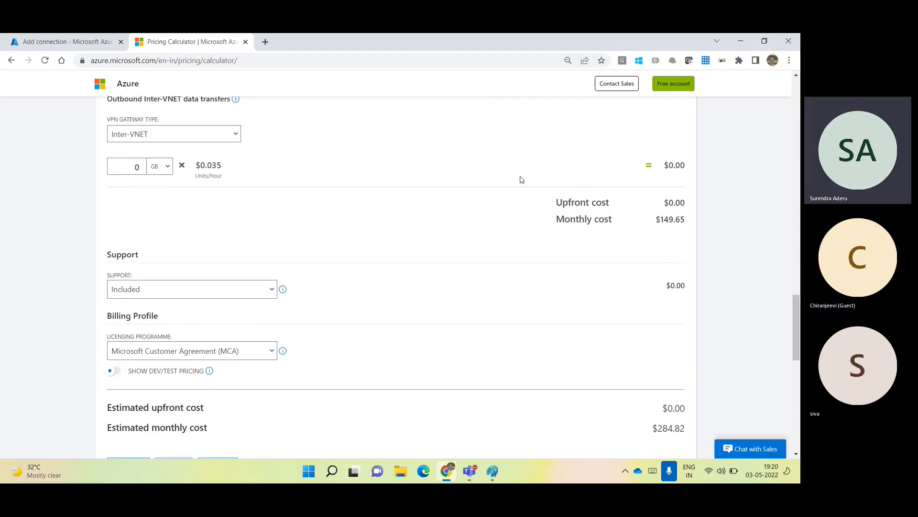
Set outbound data transfers to the VPN gateway type with an amount of 100.
left_click(132, 134)
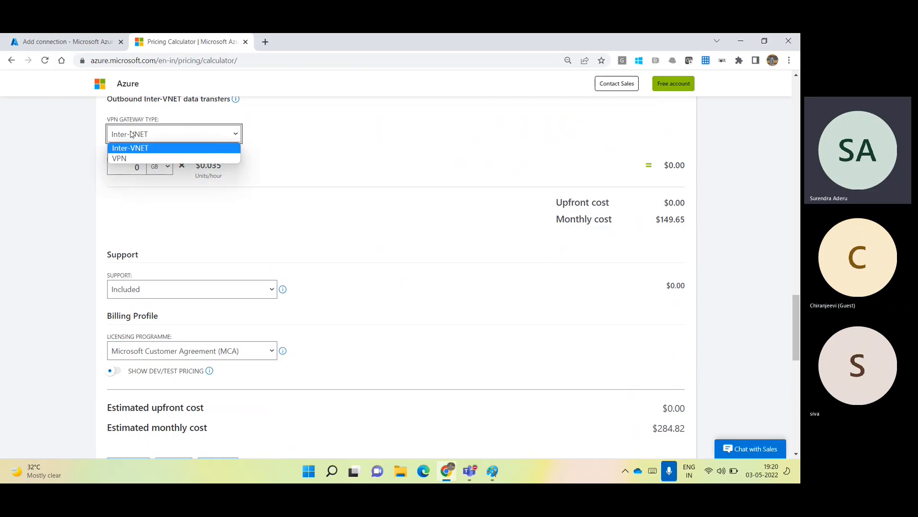
left_click(142, 156)
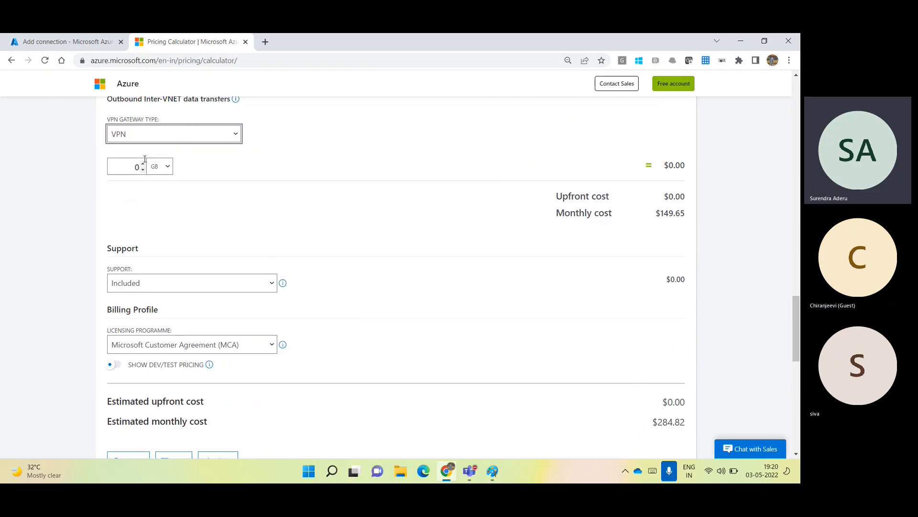
left_click(133, 167)
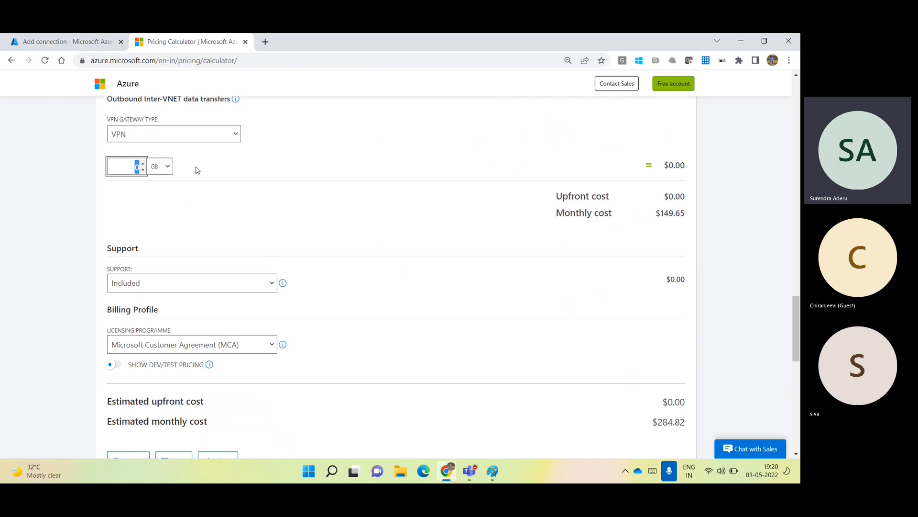
type("100")
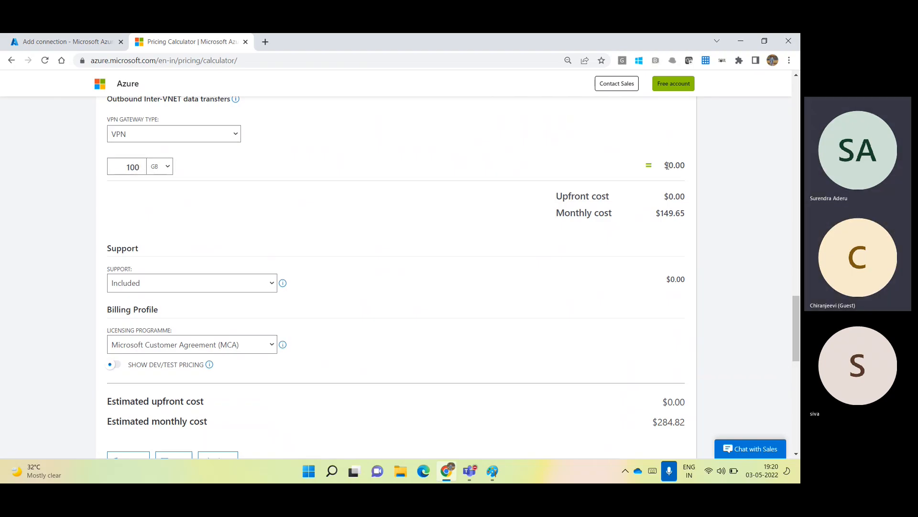
left_click_drag(667, 165, 695, 170)
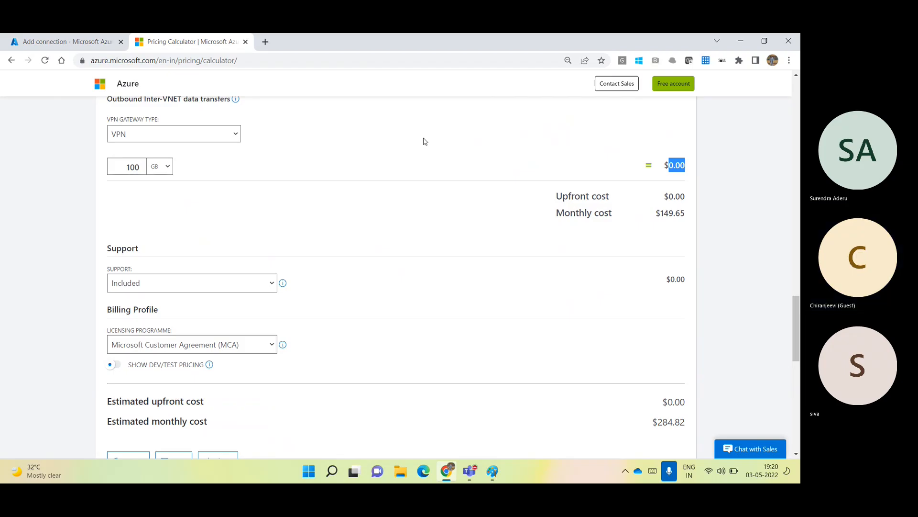
left_click(330, 161)
Change the transfer to 10 TB, adding $809.10 to the gateway cost.
left_click(160, 166)
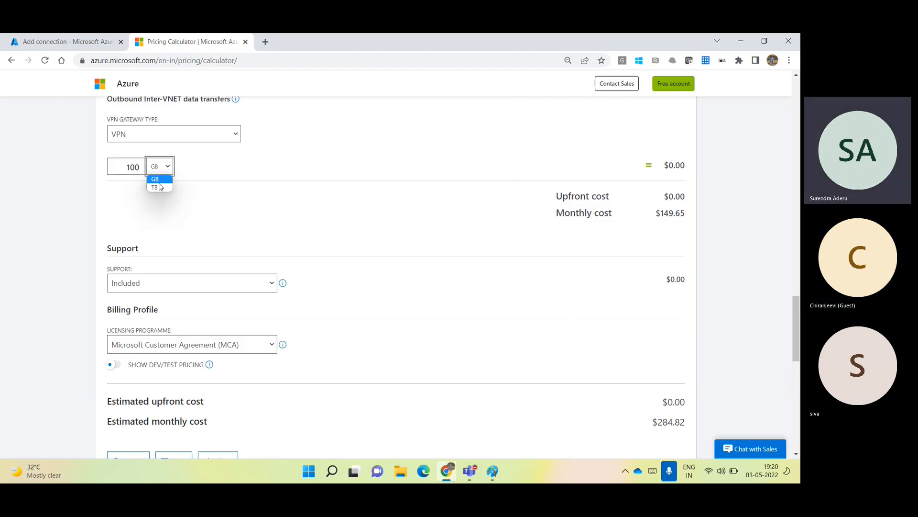
left_click(161, 188)
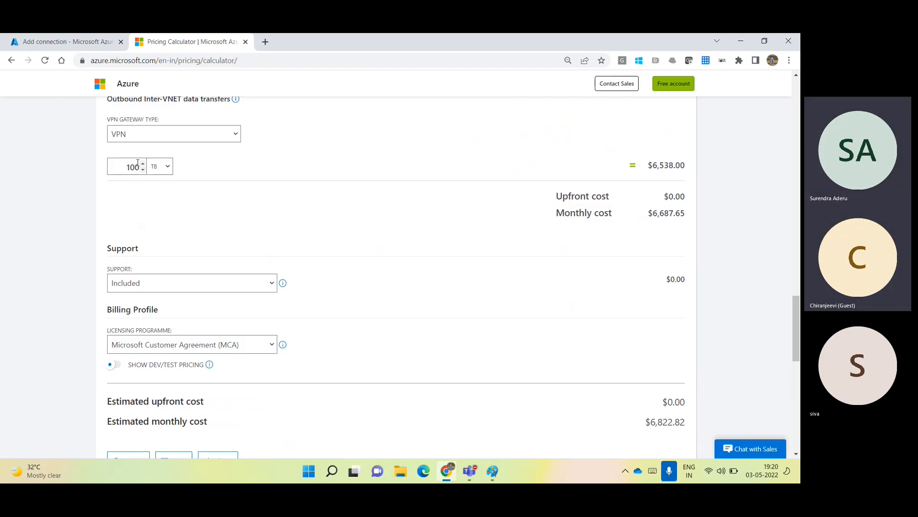
double_click(123, 166)
type("10")
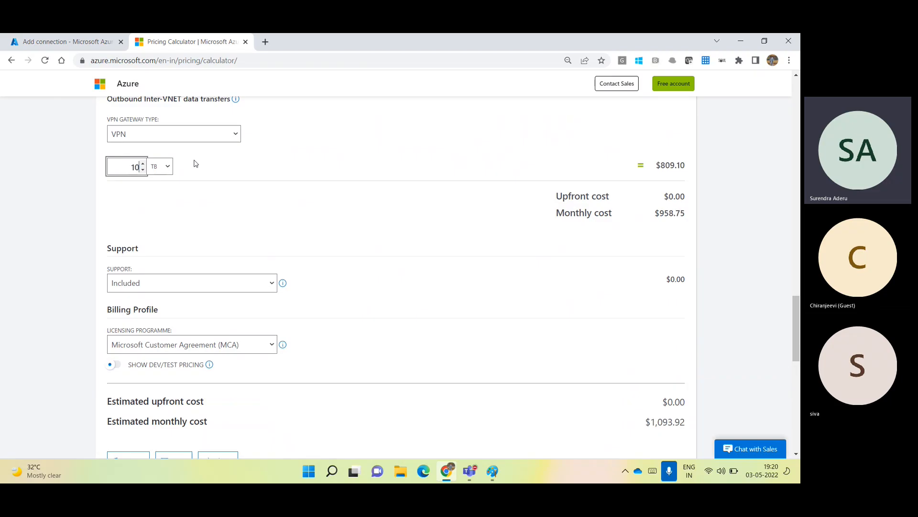
left_click(271, 158)
left_click_drag(660, 166, 698, 166)
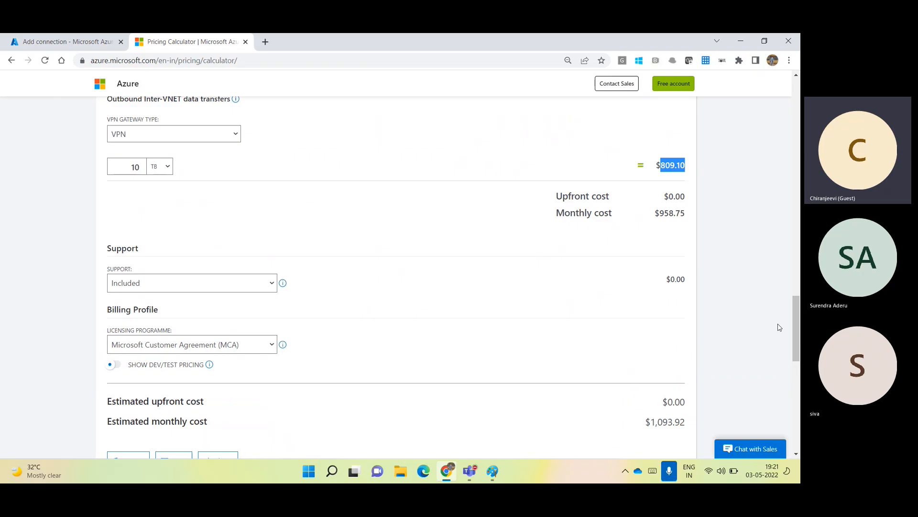
left_click_drag(795, 330, 787, 304)
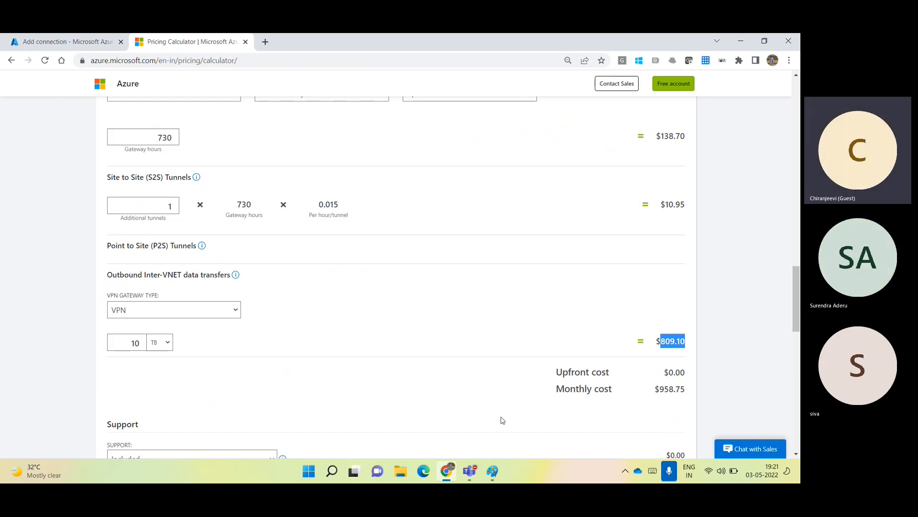
Check the AZT27-15 Teams meeting participants, then return to the $958.75 VPN Gateway estimate.
mouse_move(469, 471)
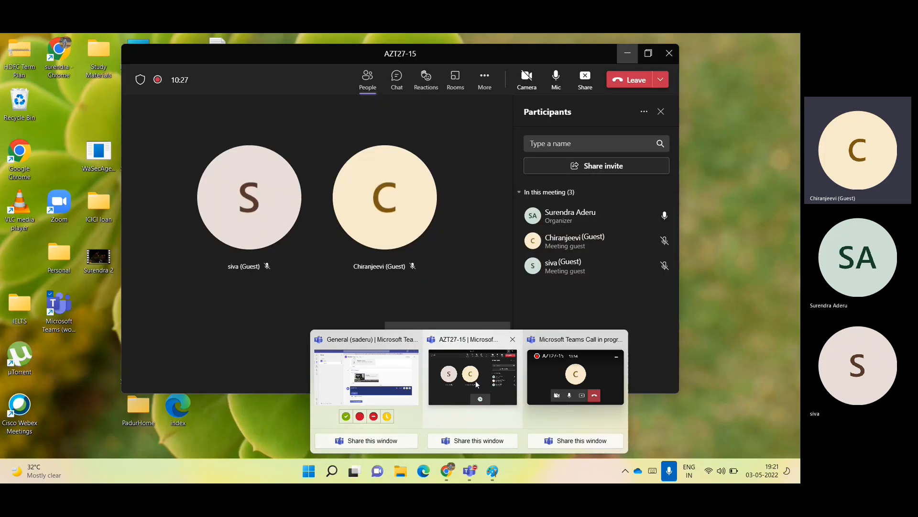
left_click(476, 384)
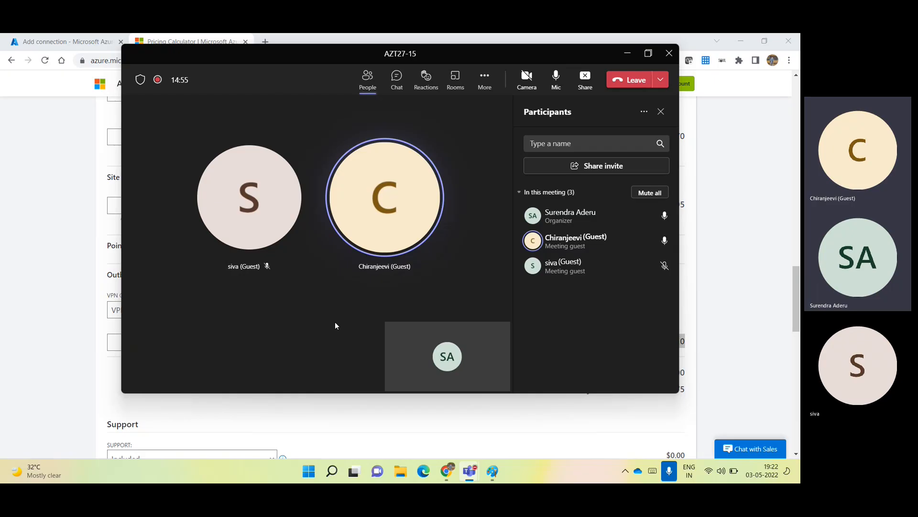
left_click(741, 283)
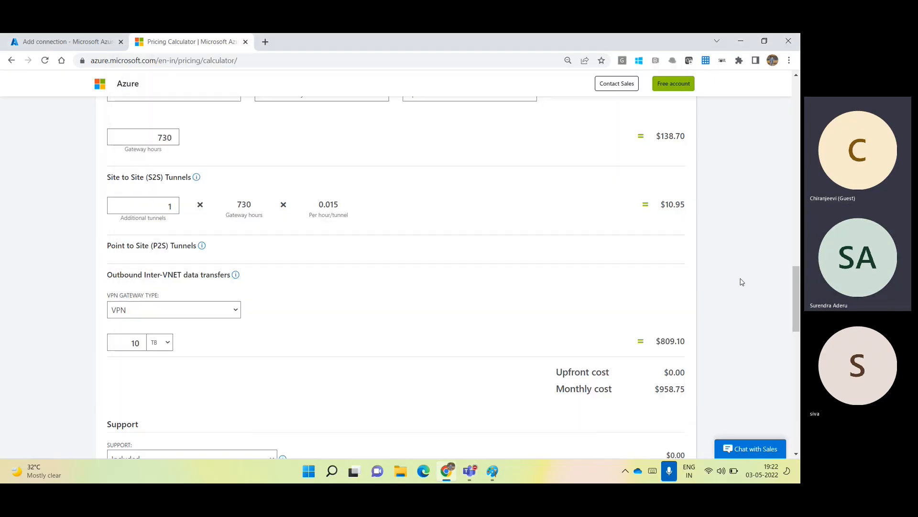
left_click_drag(797, 297, 797, 281)
scroll(657, 268, "down", 4)
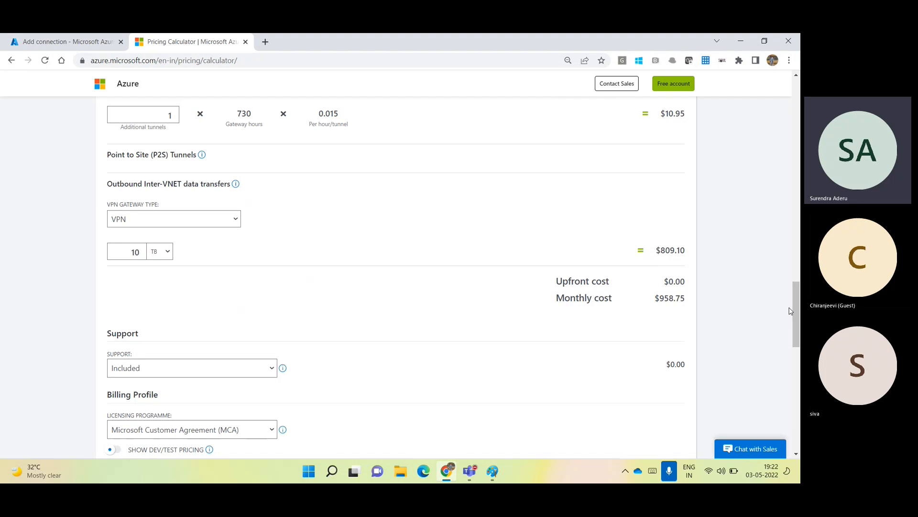
scroll(797, 312, "up", 3)
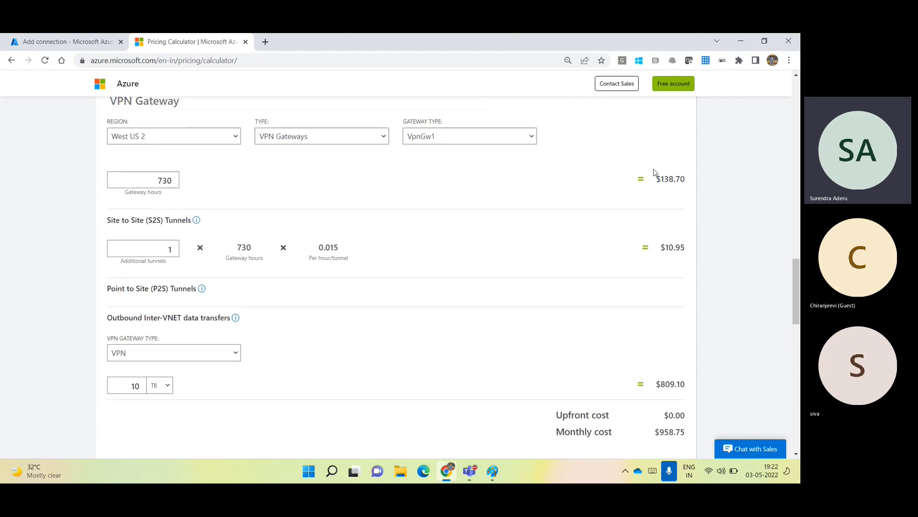
left_click_drag(656, 179, 689, 181)
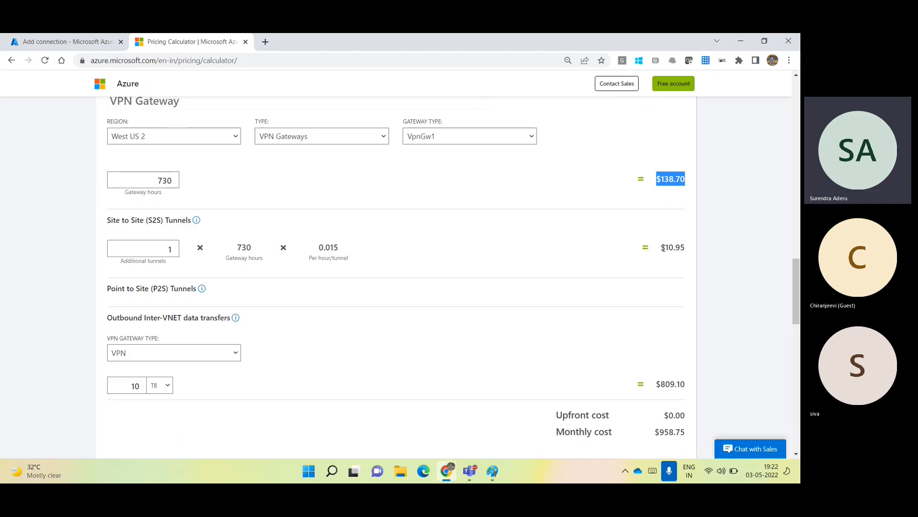
left_click_drag(661, 247, 689, 249)
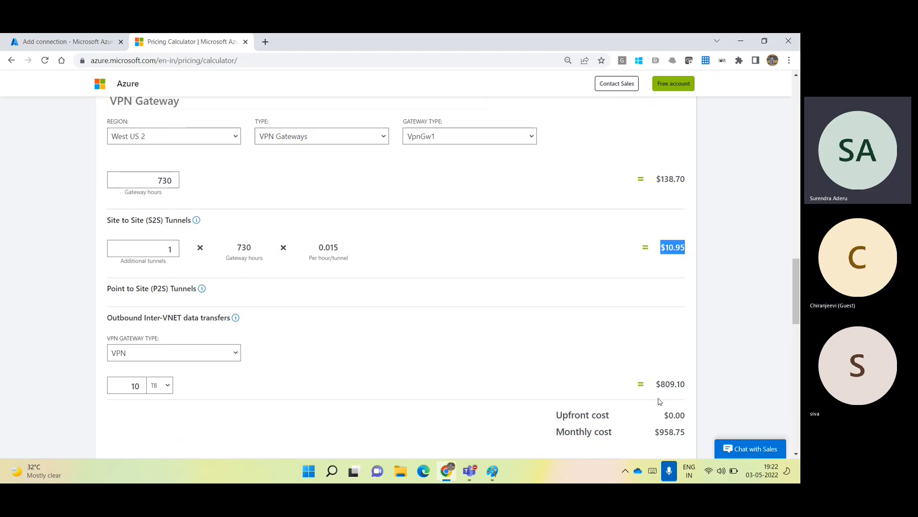
left_click_drag(657, 388, 687, 388)
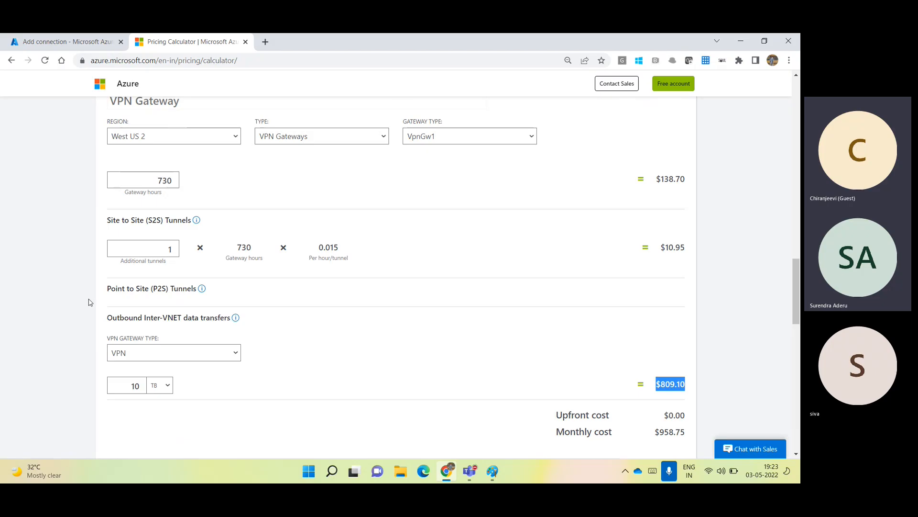
left_click_drag(104, 318, 145, 318)
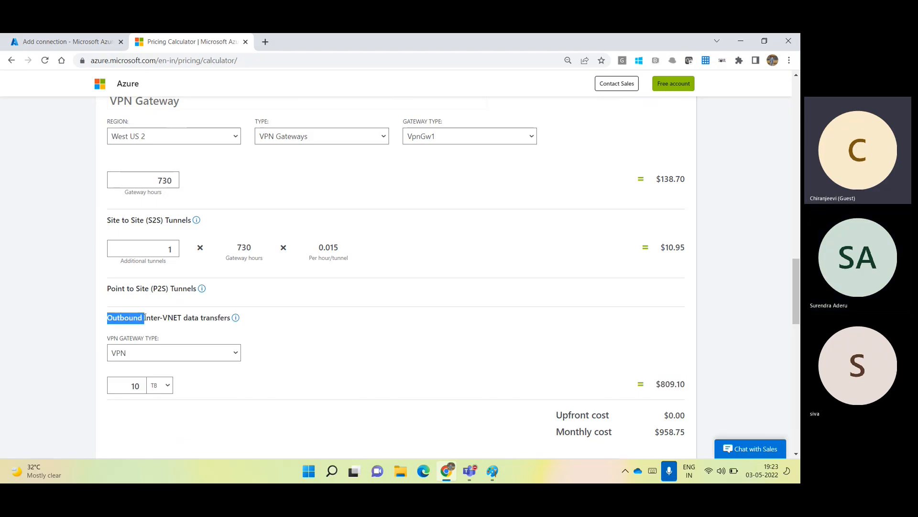
left_click(282, 348)
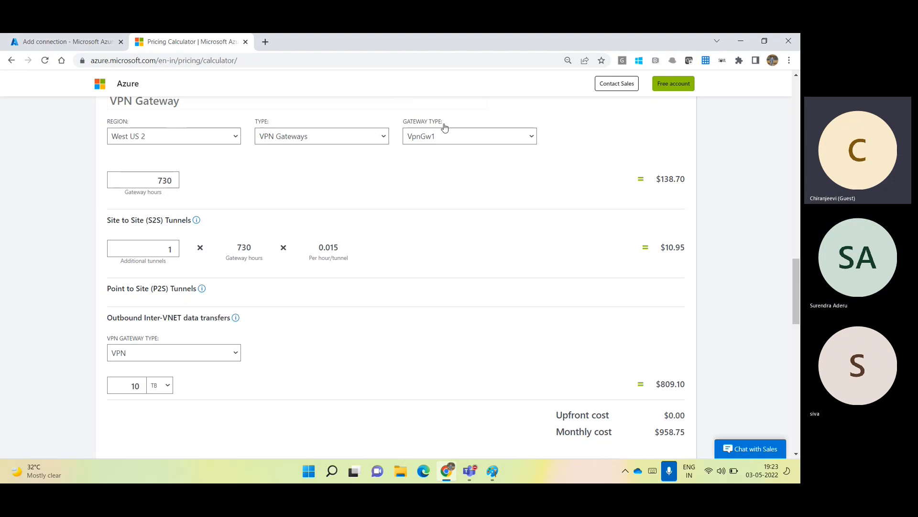
Switch to the Example Scenarios list and view the CI/CD for Azure Web Apps architecture.
left_click(150, 58)
left_click_drag(797, 308, 793, 143)
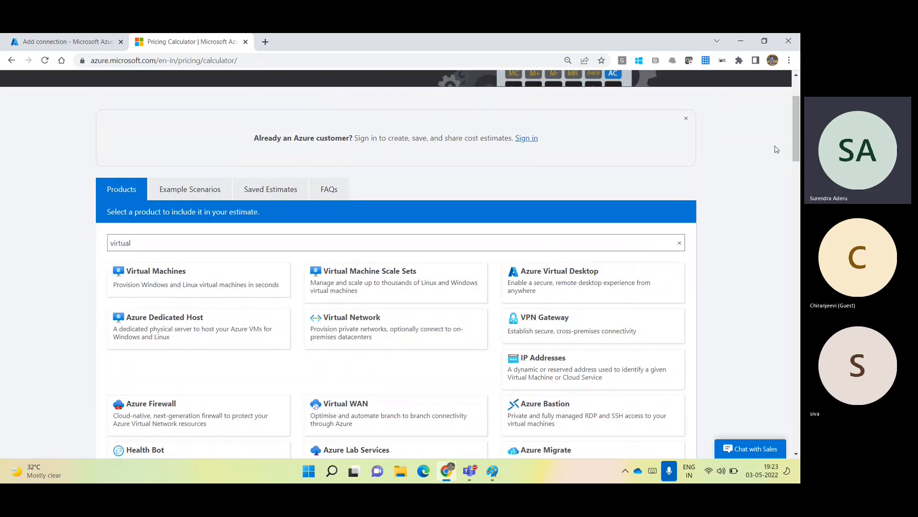
left_click(192, 191)
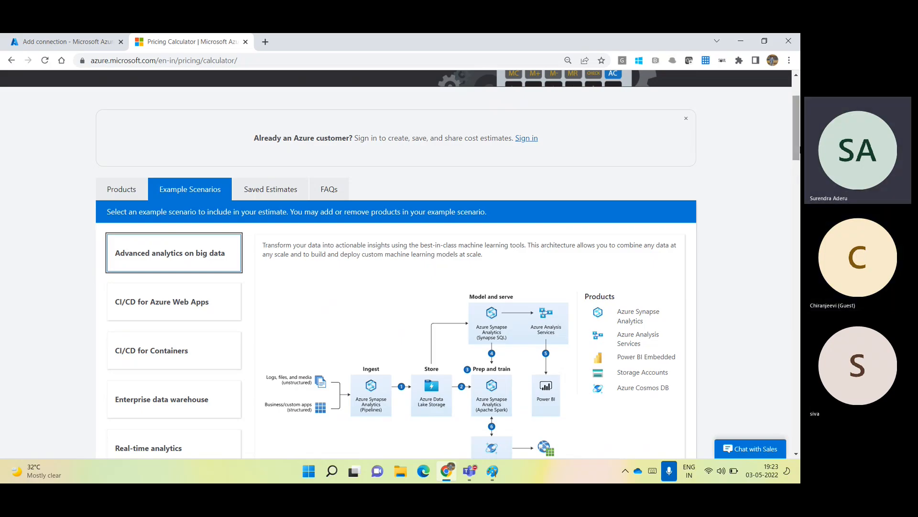
left_click_drag(798, 147, 799, 175)
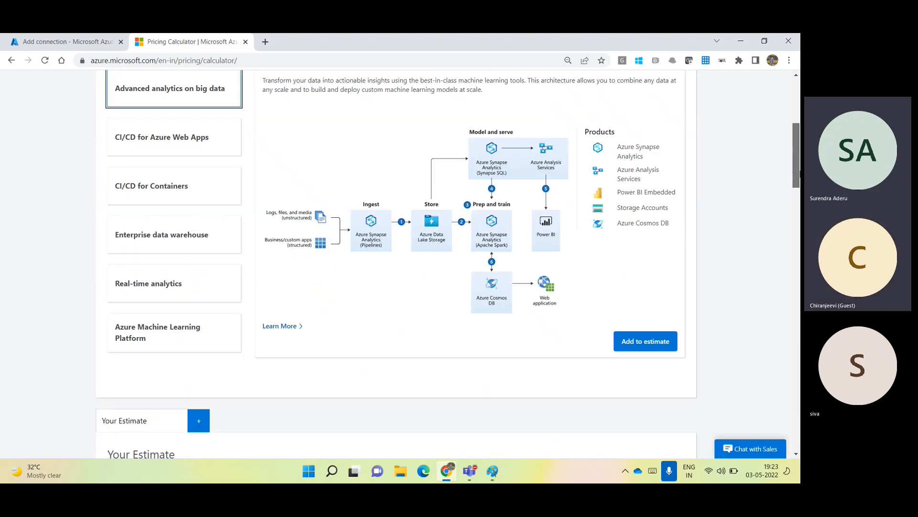
scroll(292, 176, "up", 3)
scroll(291, 176, "down", 1)
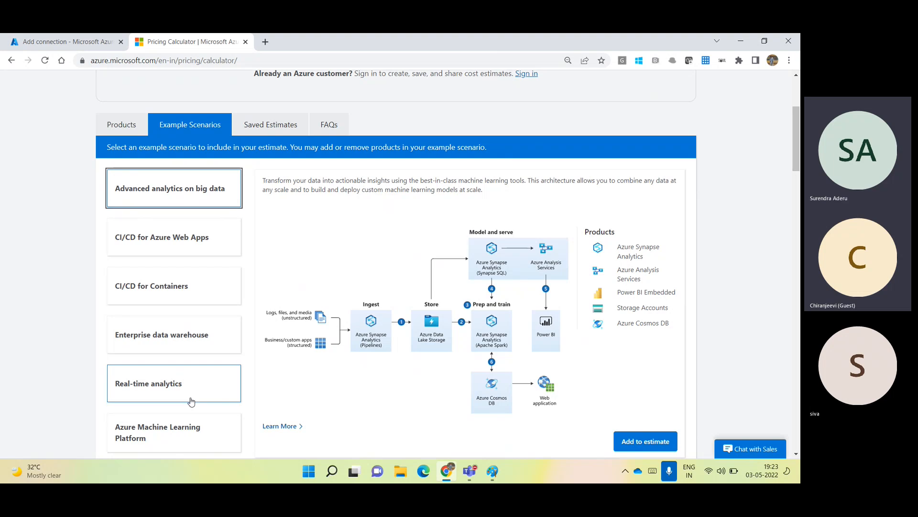
left_click(174, 246)
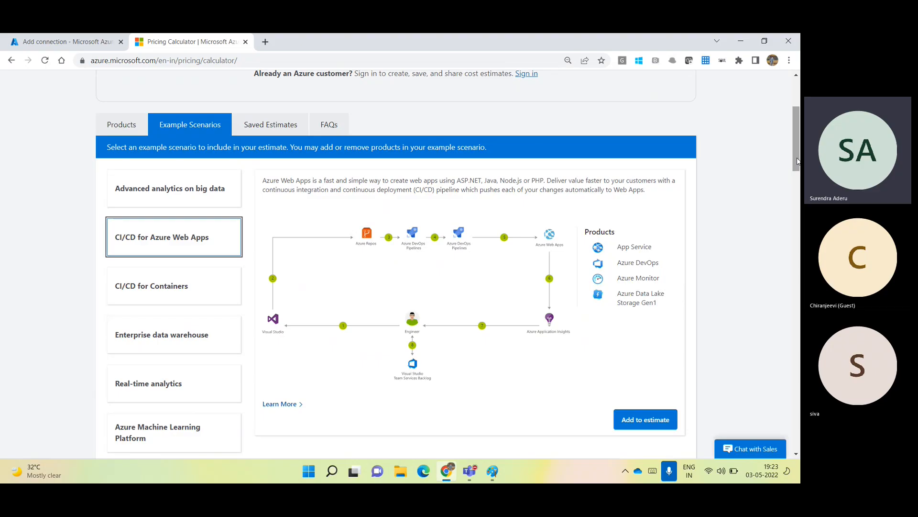
Browse the Advanced analytics on big data and CI/CD for Containers scenarios, then return to Products.
left_click_drag(796, 167, 796, 203)
scroll(796, 179, "up", 2)
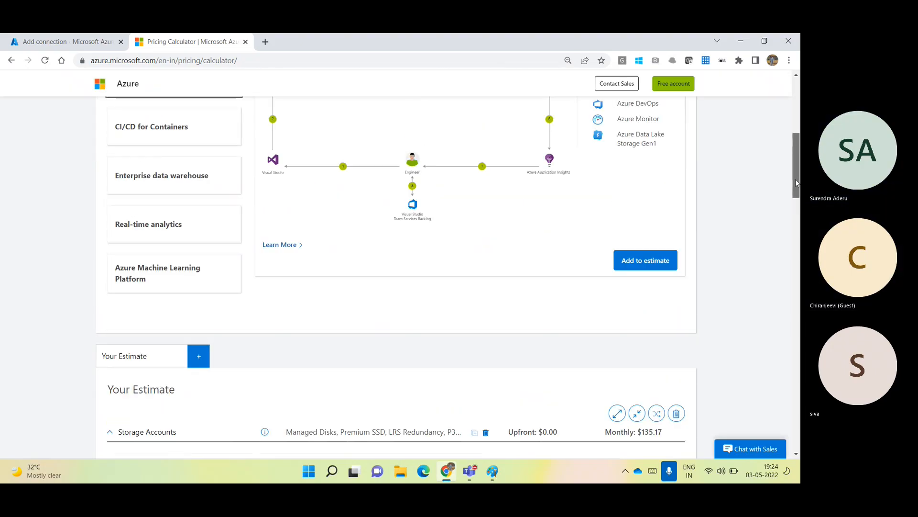
scroll(549, 142, "up", 4)
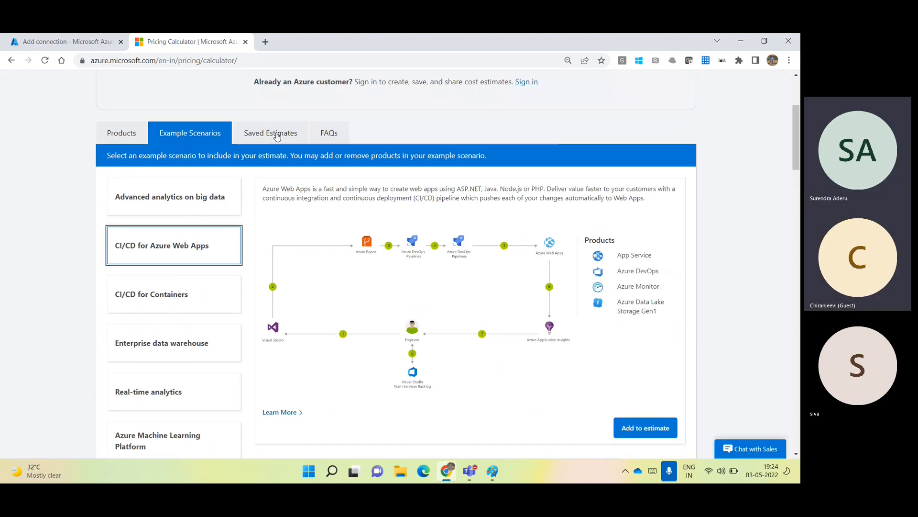
left_click(214, 148)
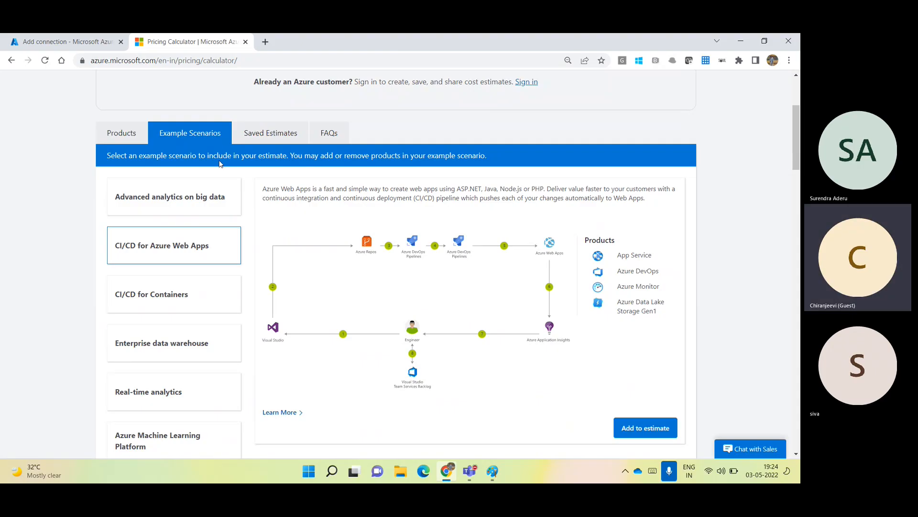
left_click(200, 203)
left_click(199, 291)
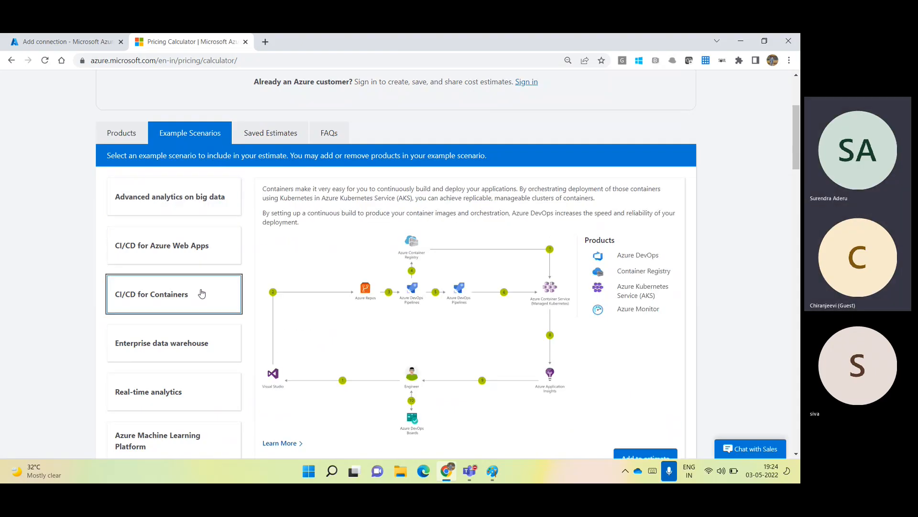
left_click(159, 203)
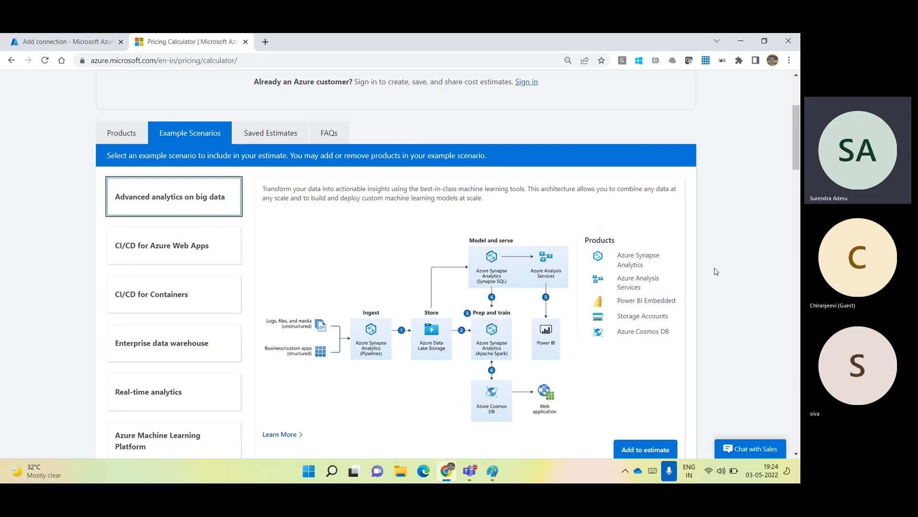
left_click_drag(796, 153, 797, 168)
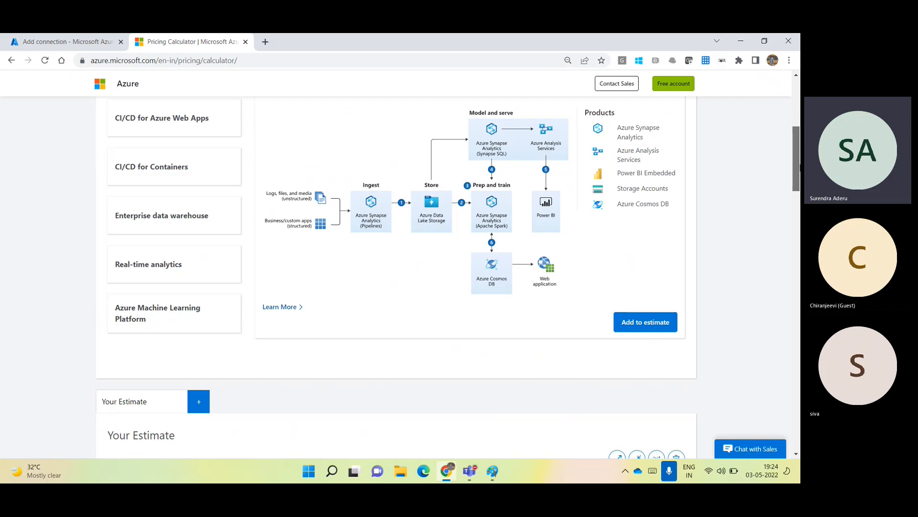
scroll(791, 147, "down", 2)
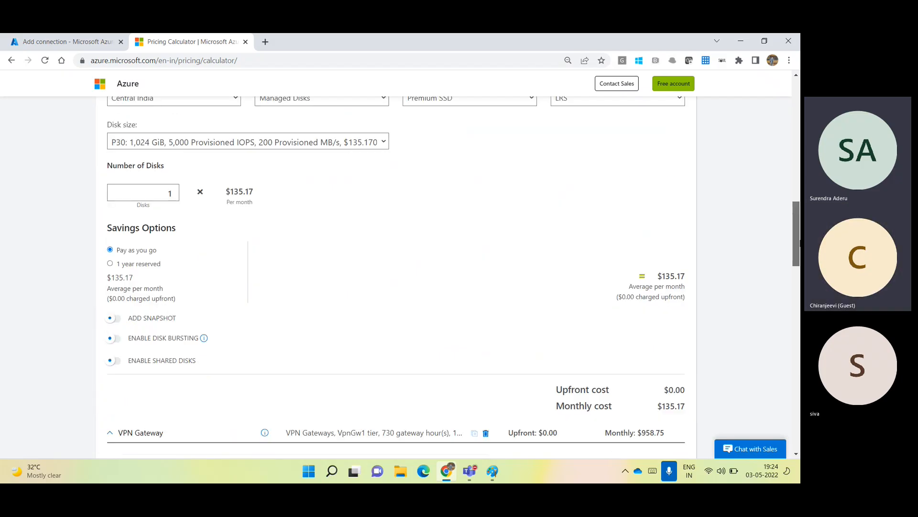
scroll(791, 144, "up", 8)
left_click(128, 292)
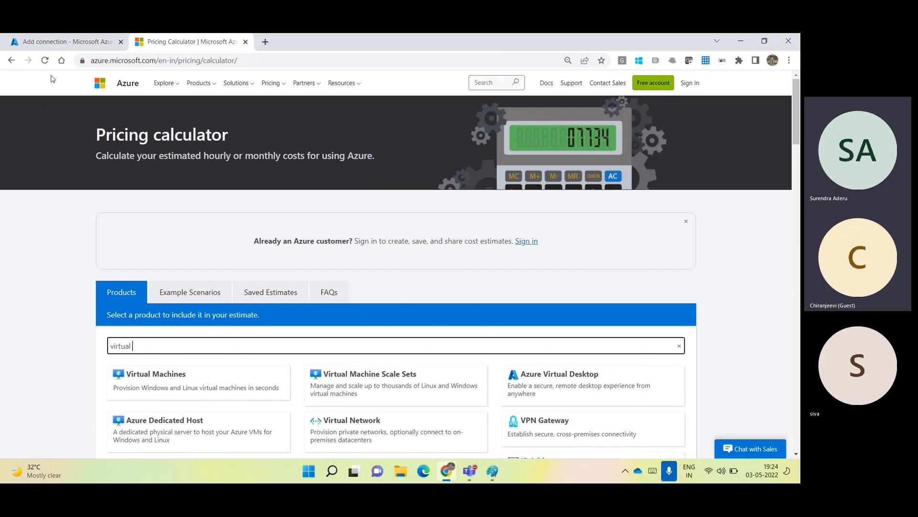
Name the connection WestUS2-to-CentralUS as VNet-to-VNet from first gateway WestUS-GW-01.
left_click(37, 43)
left_click(67, 153)
type("WestUS")
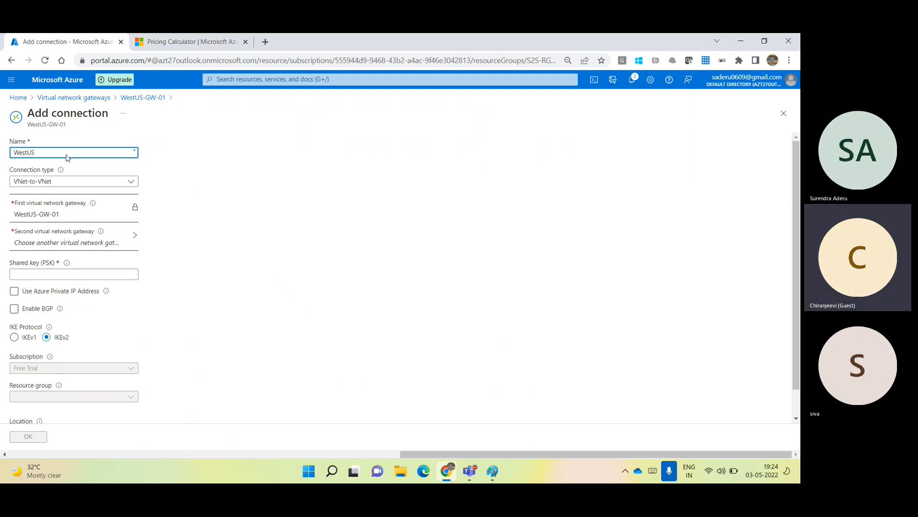
type("2-to-")
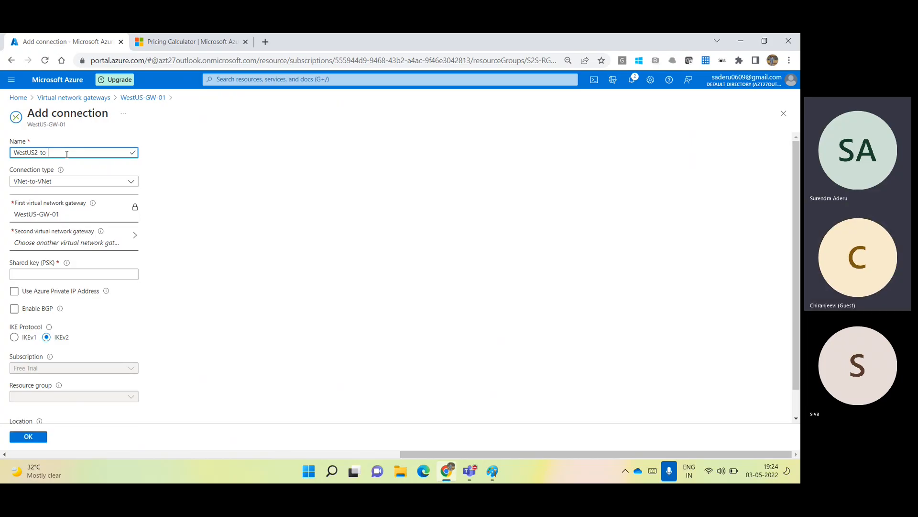
type("CentralUS")
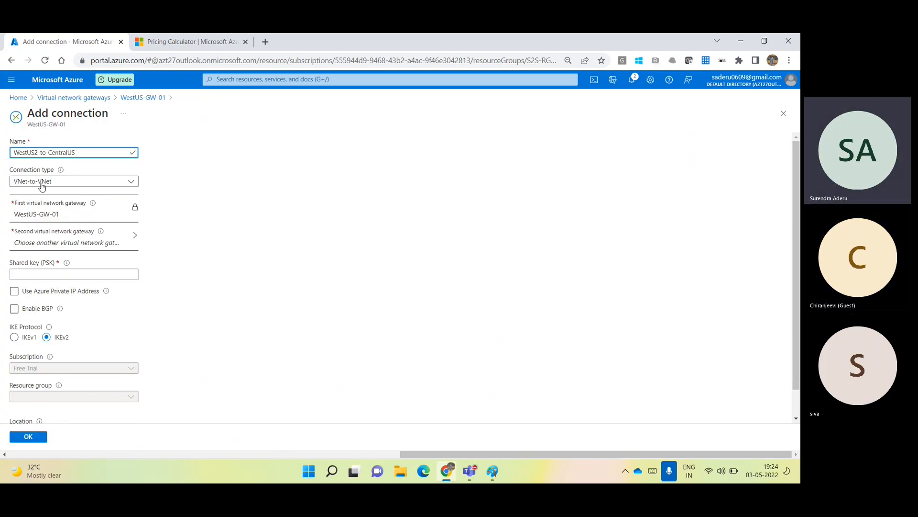
left_click(44, 184)
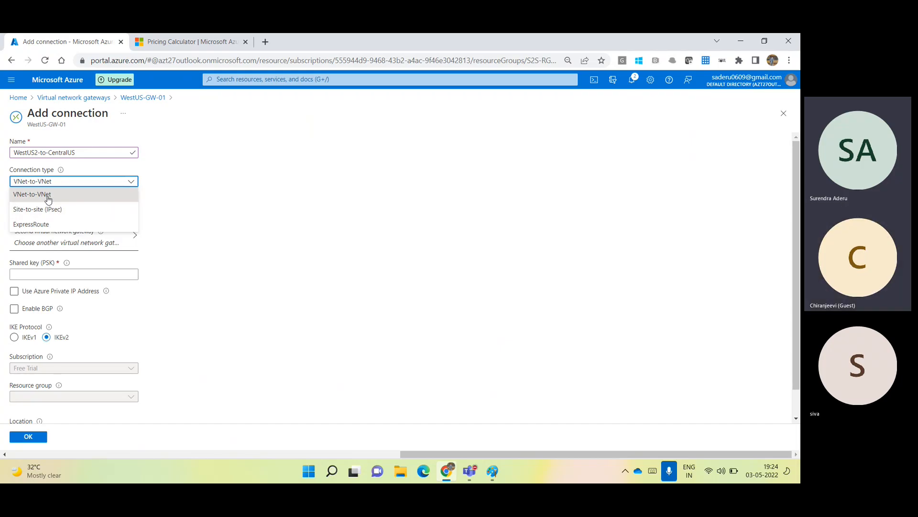
left_click(49, 195)
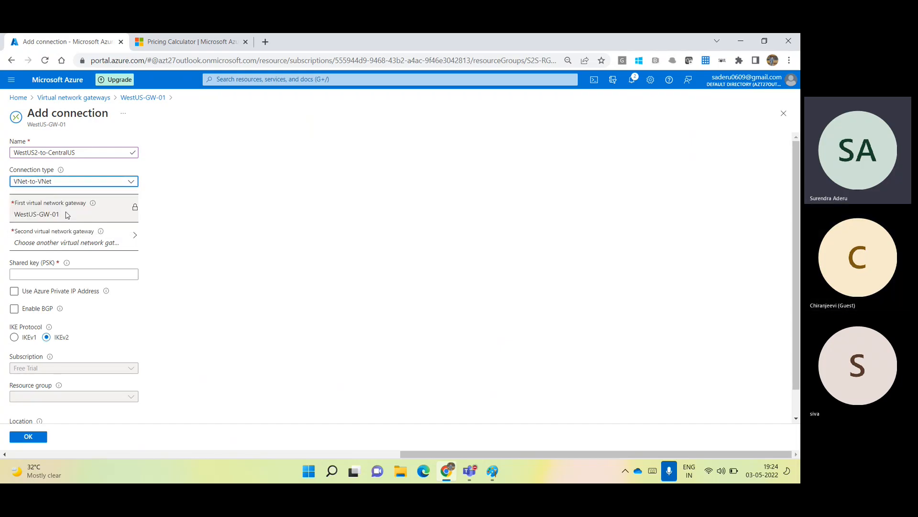
left_click(18, 212)
left_click_drag(17, 213, 60, 214)
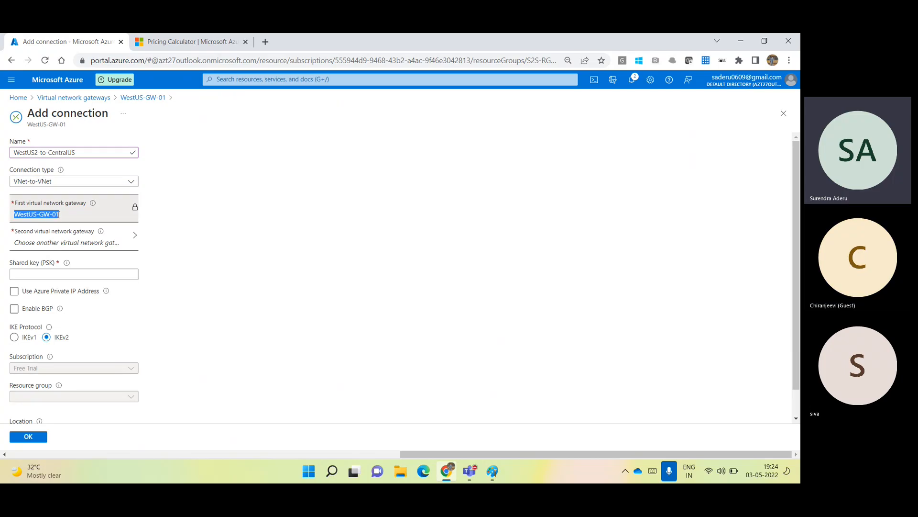
Choose SCTRLUS-GW as the second gateway and enter the shared key.
left_click(81, 243)
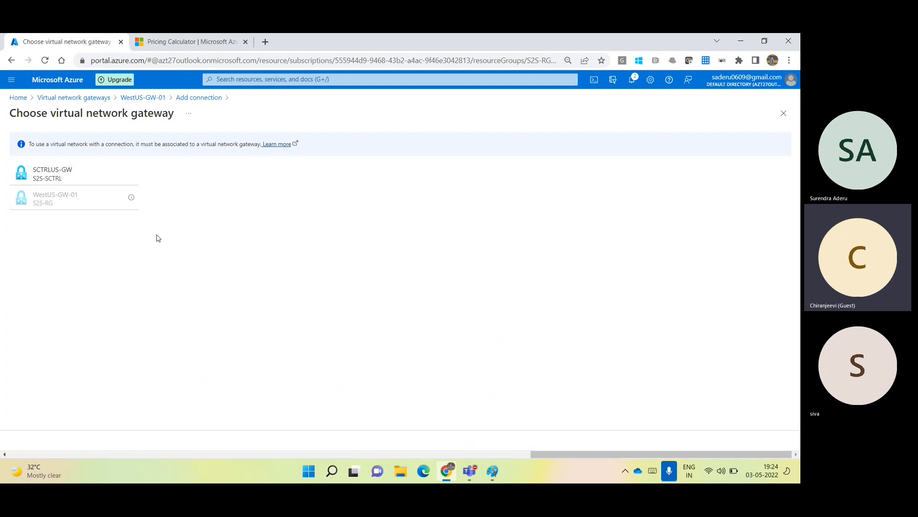
left_click(49, 178)
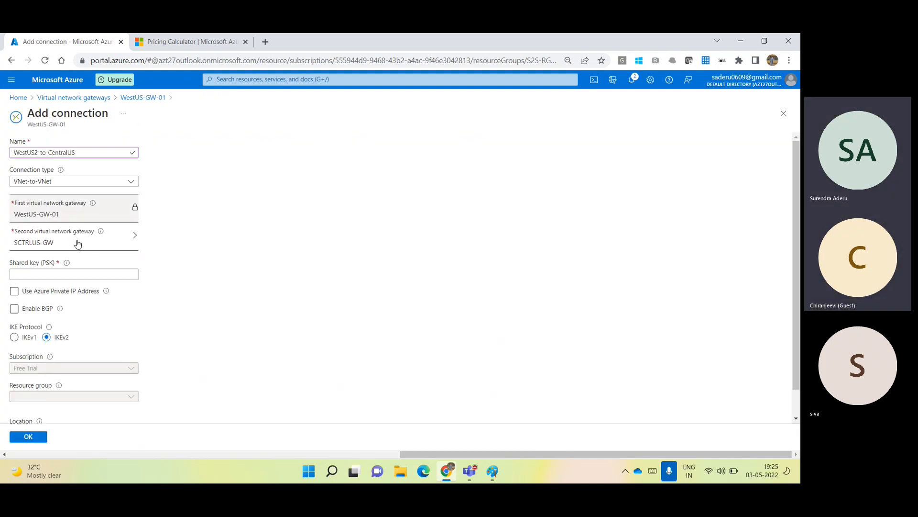
left_click(90, 273)
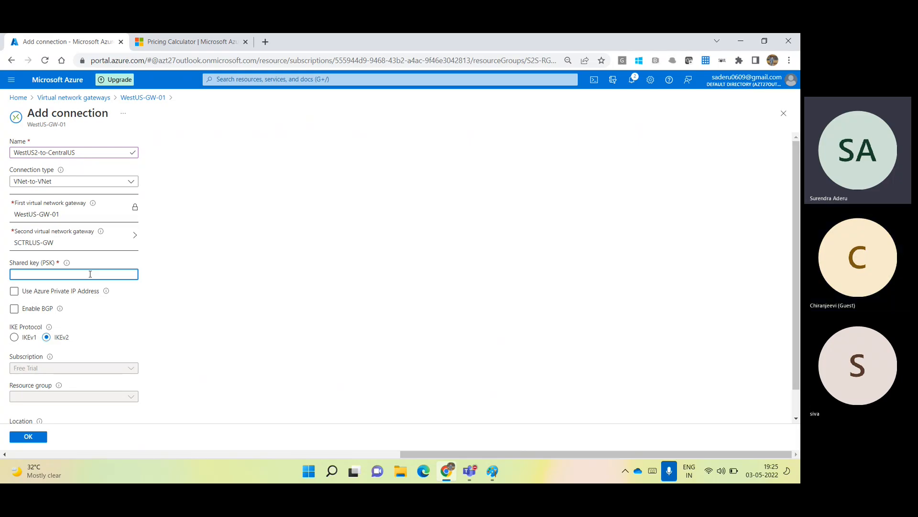
type("Azt27")
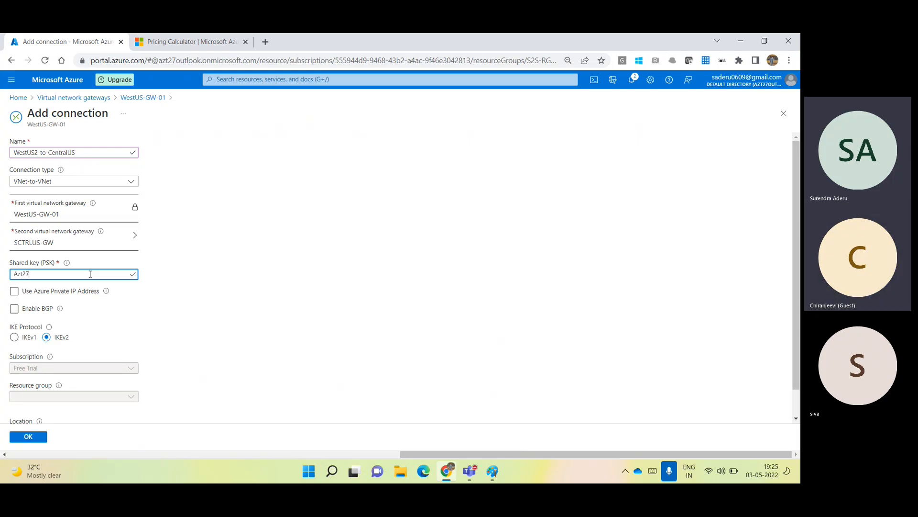
type("@123456")
key("ctrl+a")
key("ctrl+c")
Paste the copied shared key into a new Notepad document, then return to the connection form.
key("super+r")
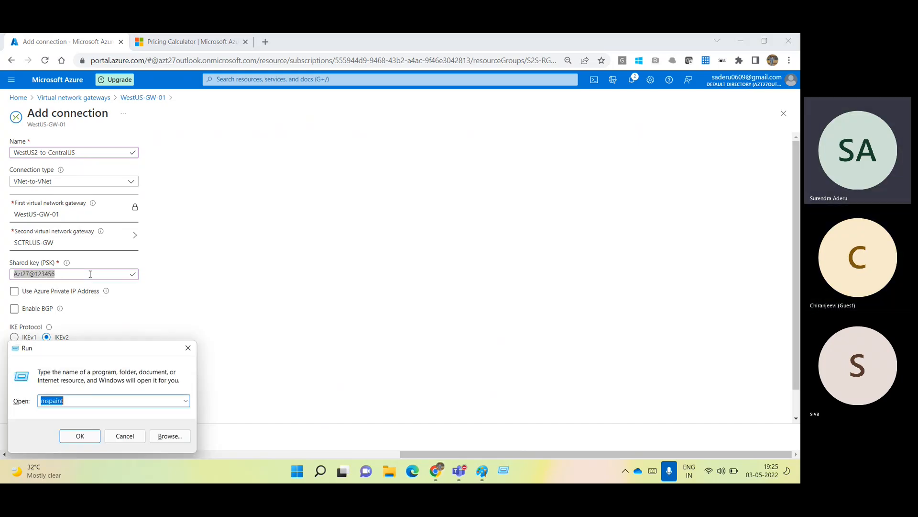
type("notepad")
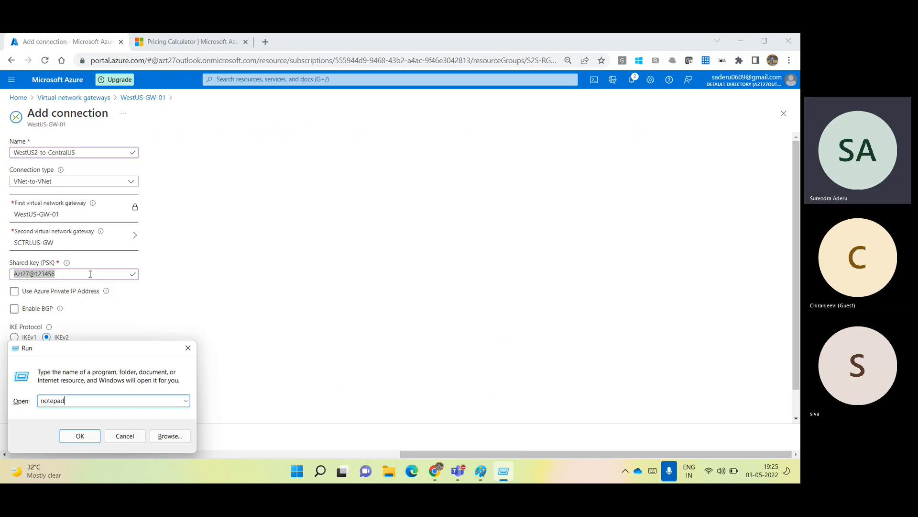
key("Return")
key("ctrl+v")
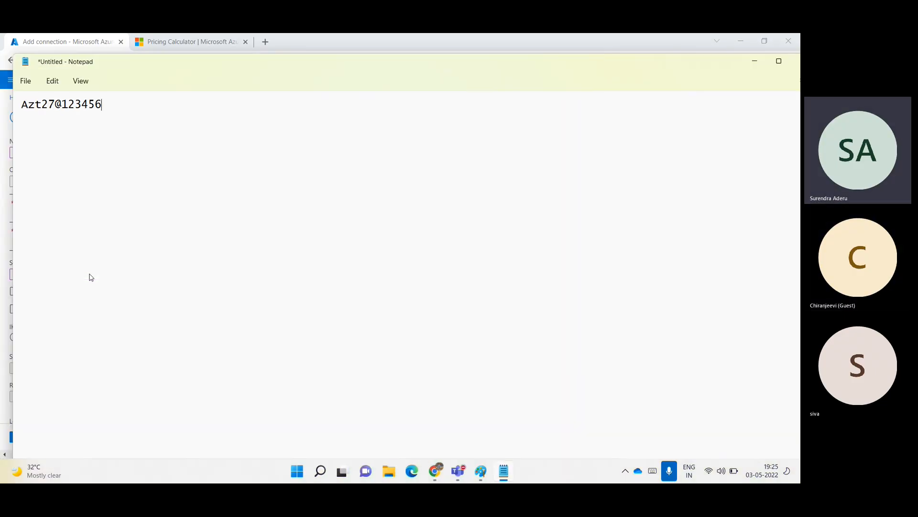
left_click(755, 60)
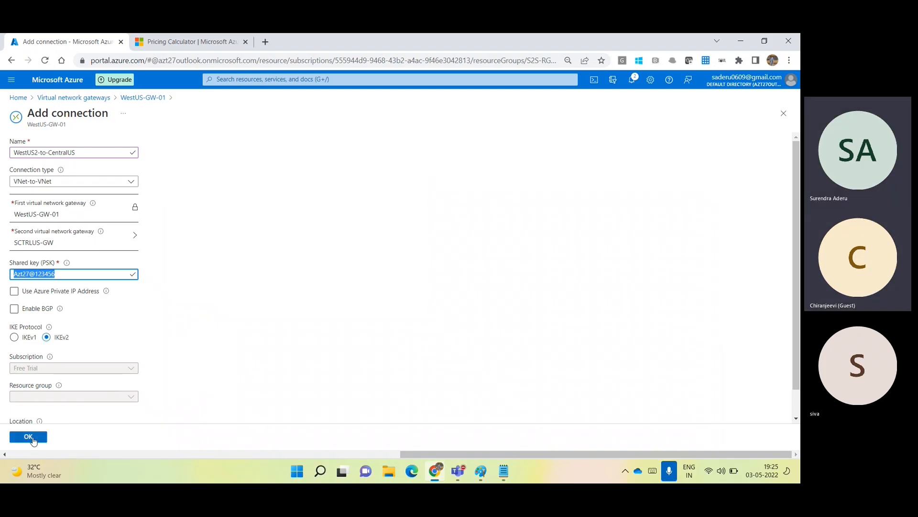
Submit the WestUS2-to-CentralUS connection and open the SCTRLUS-GW gateway.
left_click(34, 437)
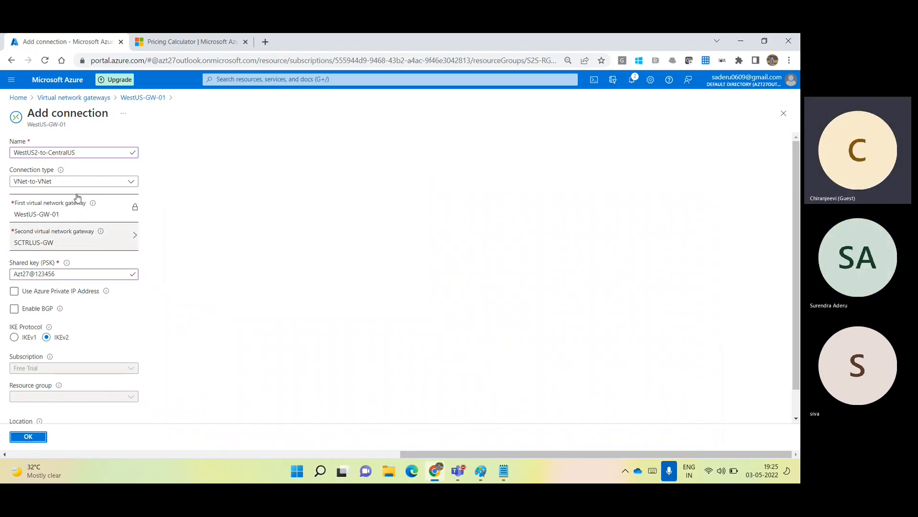
left_click(28, 436)
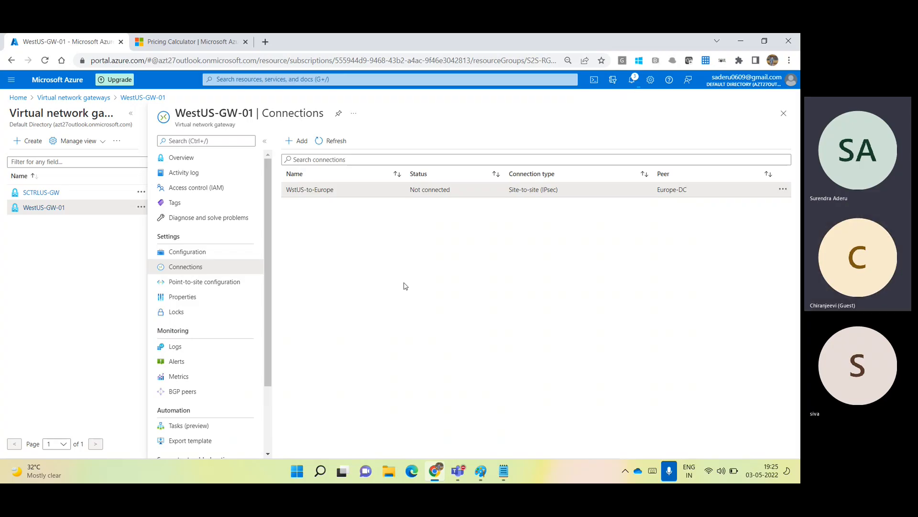
left_click(48, 195)
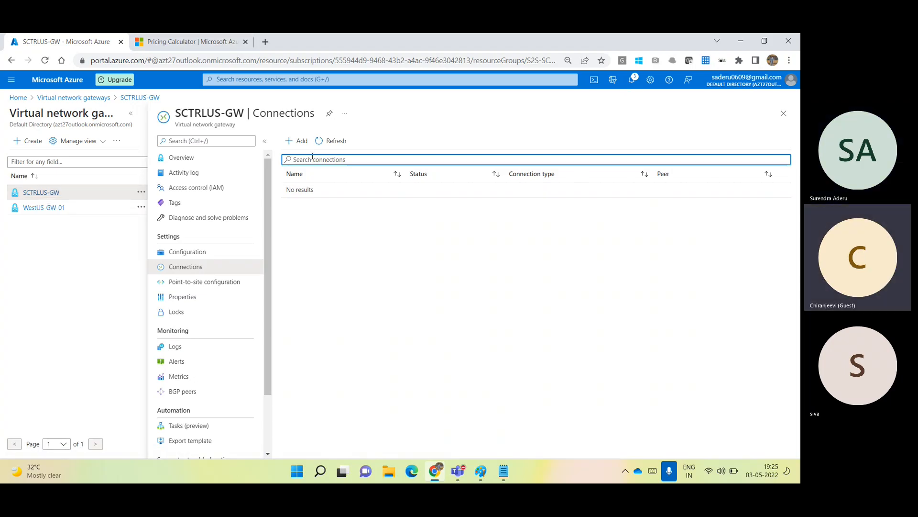
Create CentralUS-to-WestUS2 on SCTRLUS-GW to WestUS-GW-01, pasting the same shared key.
left_click(295, 142)
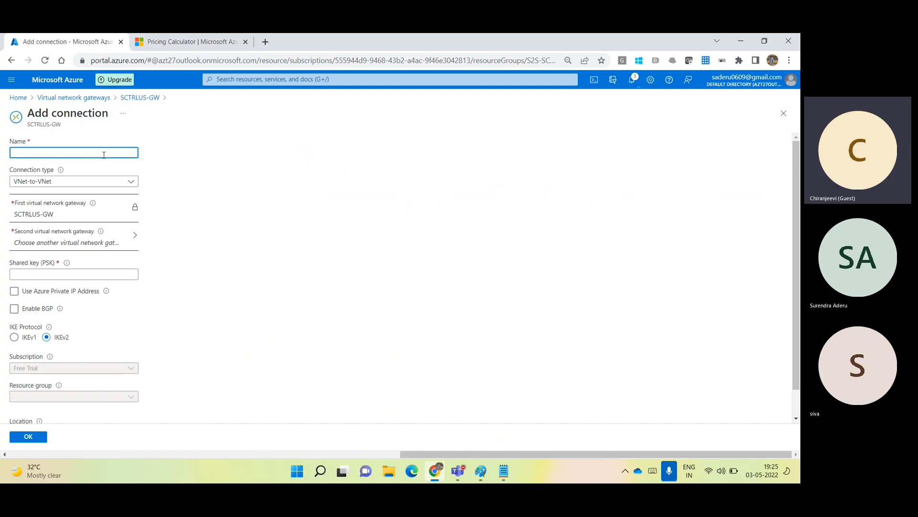
type("U")
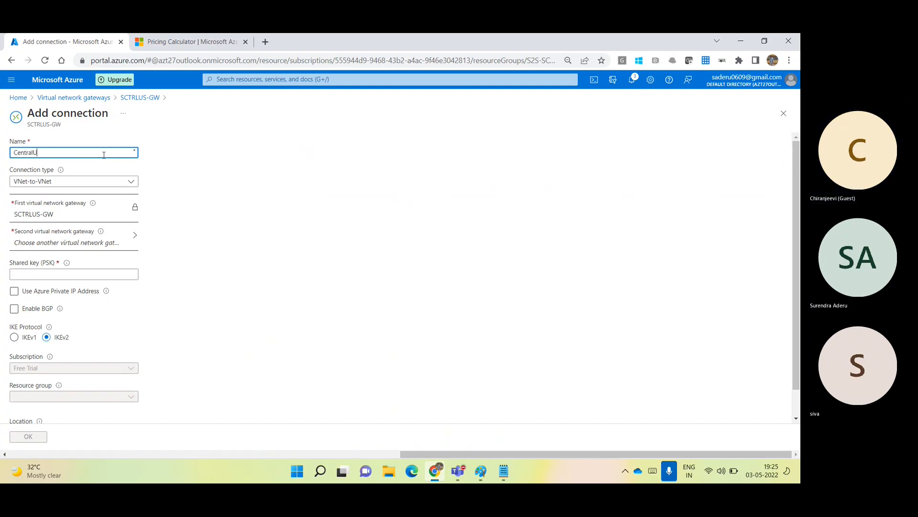
type("S-to-")
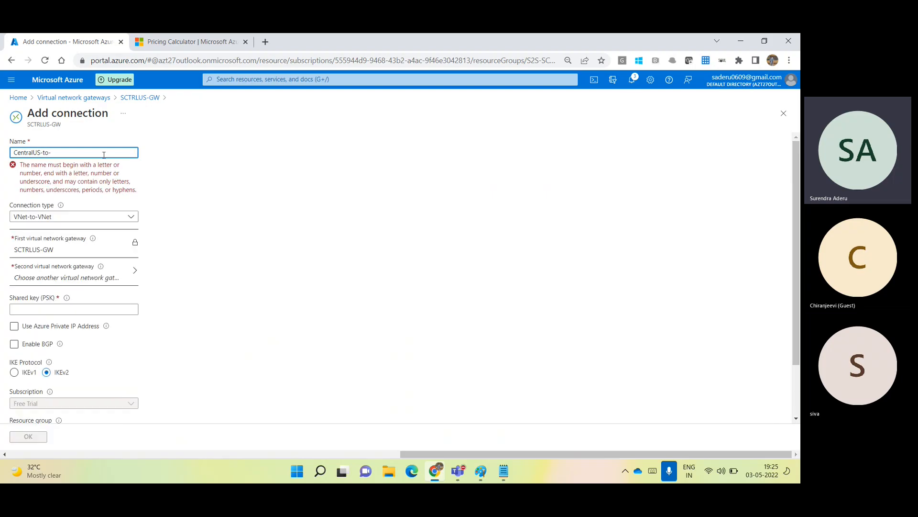
type("WestUS2")
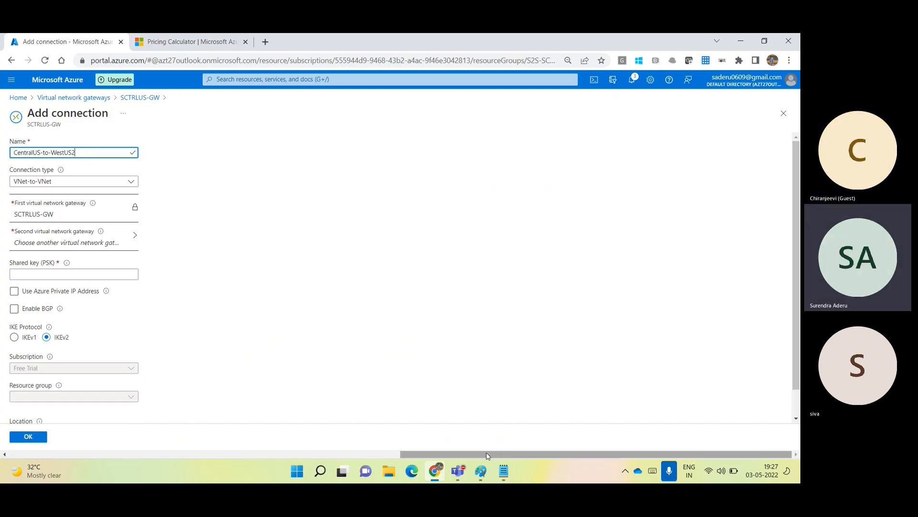
left_click_drag(488, 455, 171, 392)
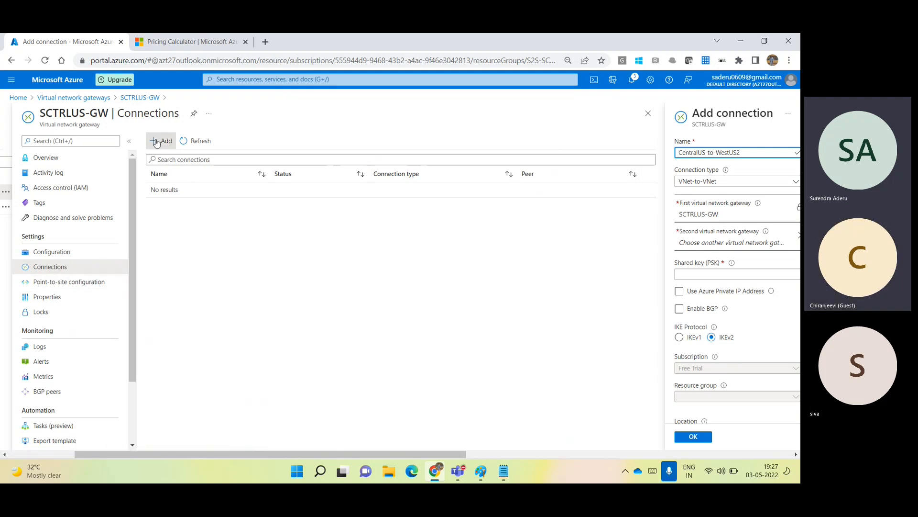
left_click_drag(351, 455, 548, 456)
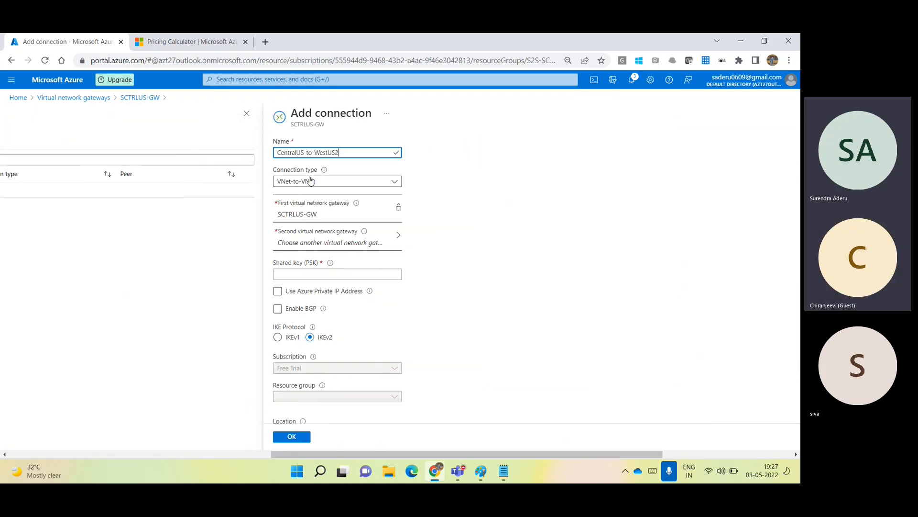
left_click(347, 246)
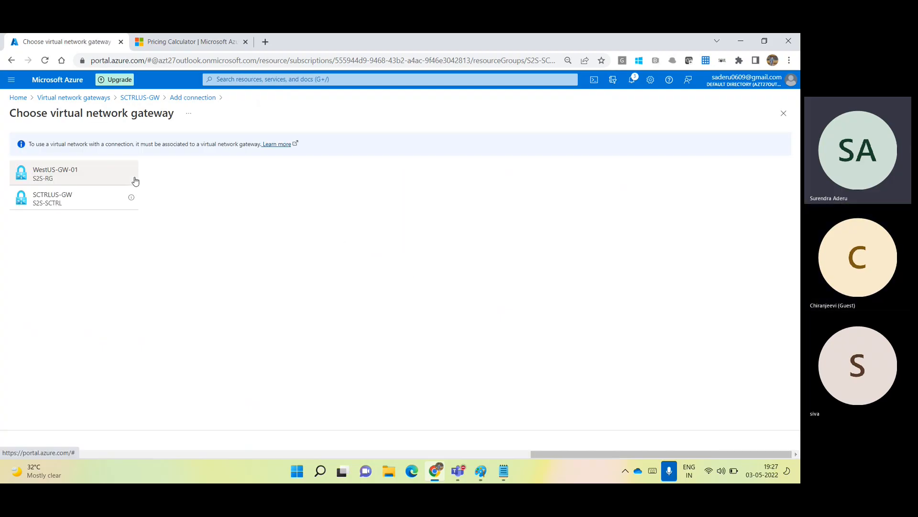
left_click(79, 176)
left_click(87, 275)
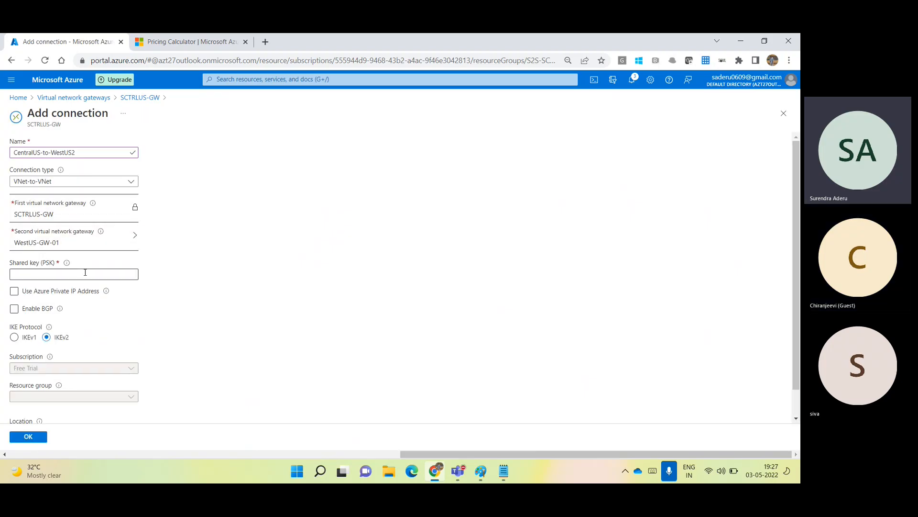
key("ctrl+v")
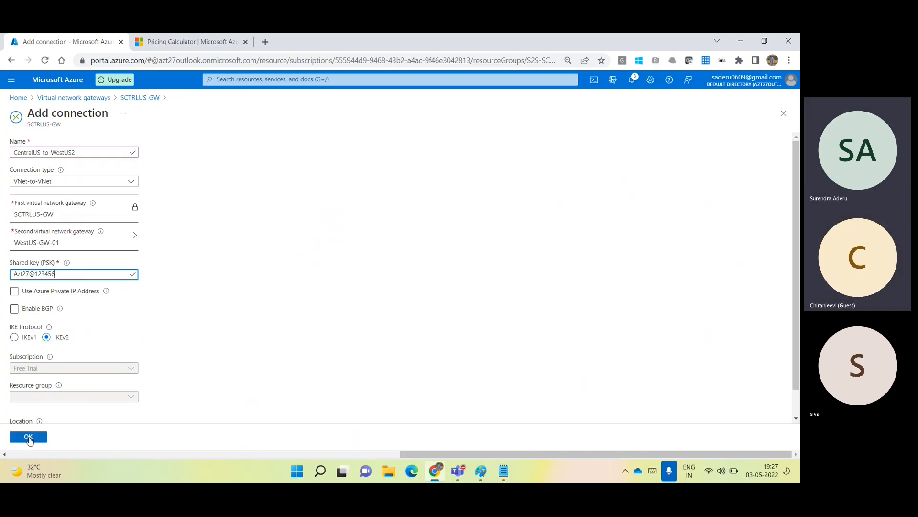
left_click(28, 437)
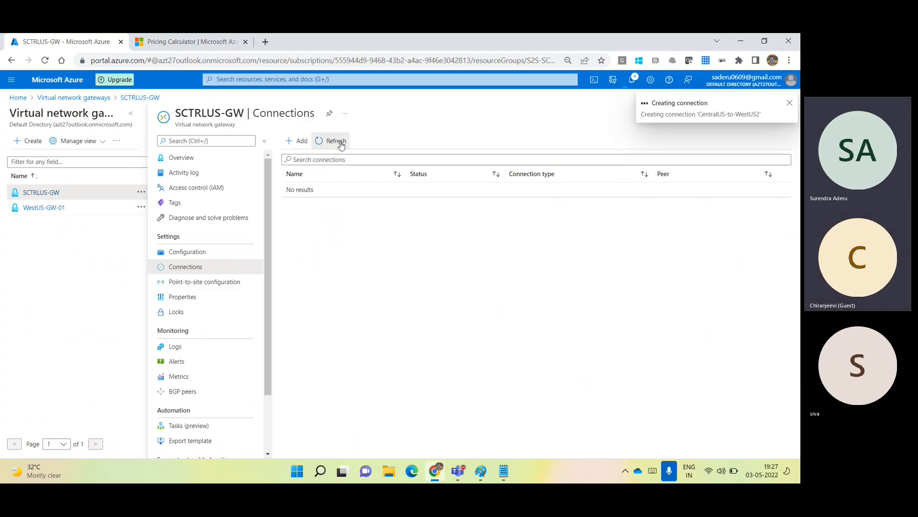
Refresh SCTRLUS-GW's connections, then list both VNet-to-VNet connections under WestUS-GW-01.
left_click(340, 143)
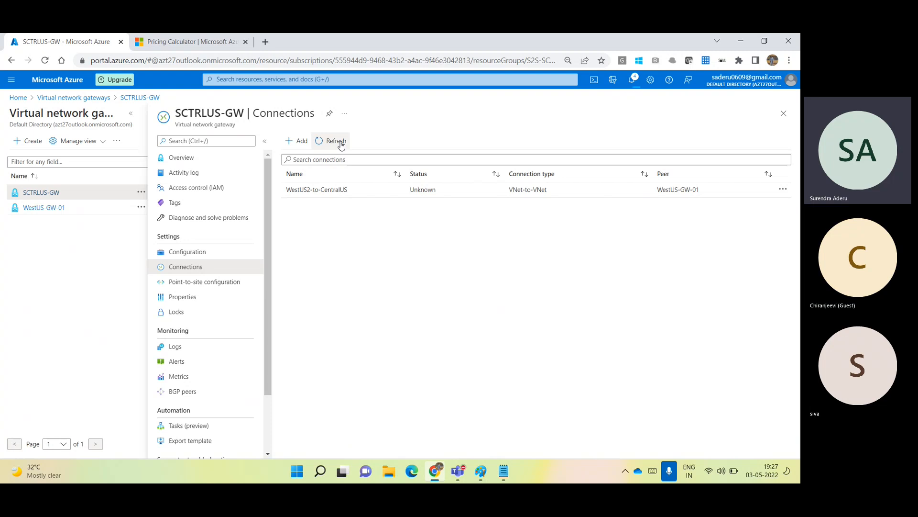
left_click(340, 143)
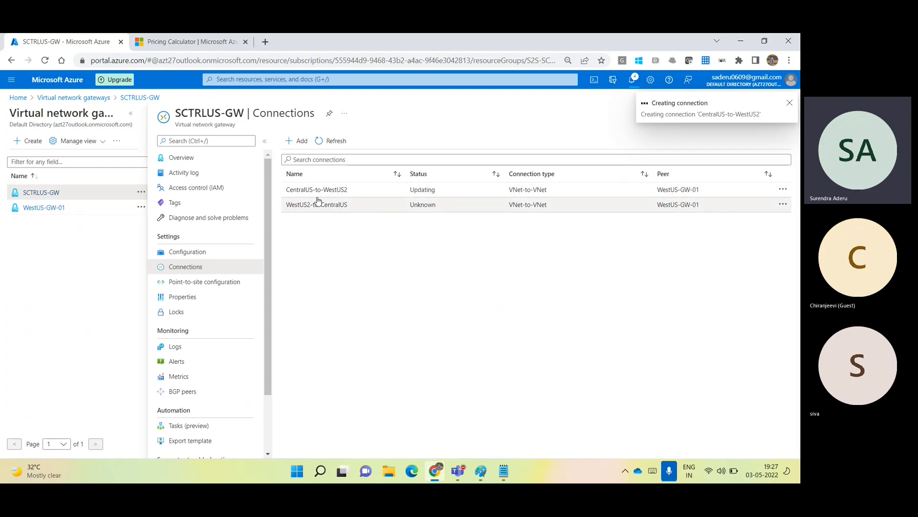
left_click(53, 208)
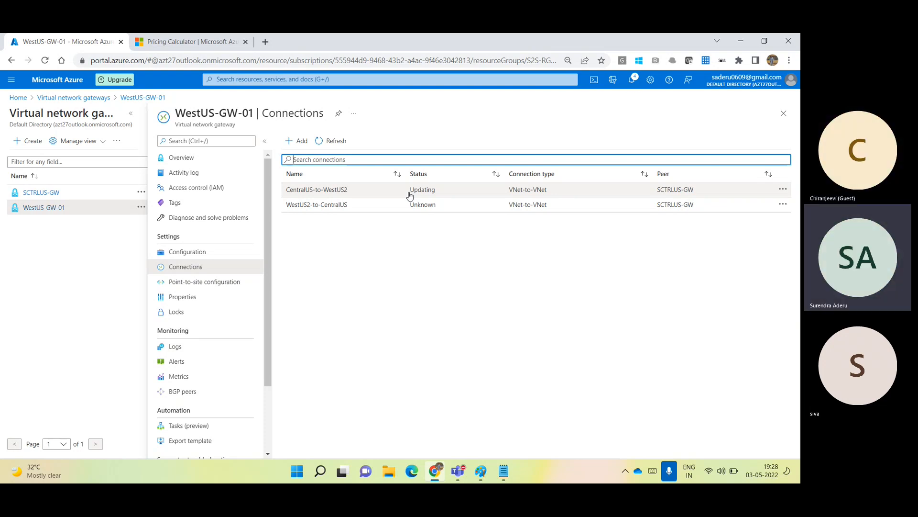
left_click(334, 146)
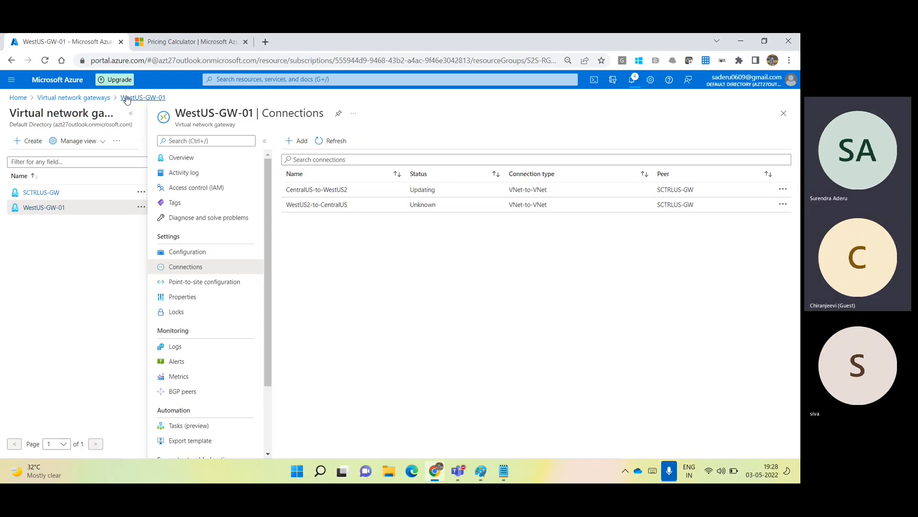
mouse_move(41, 195)
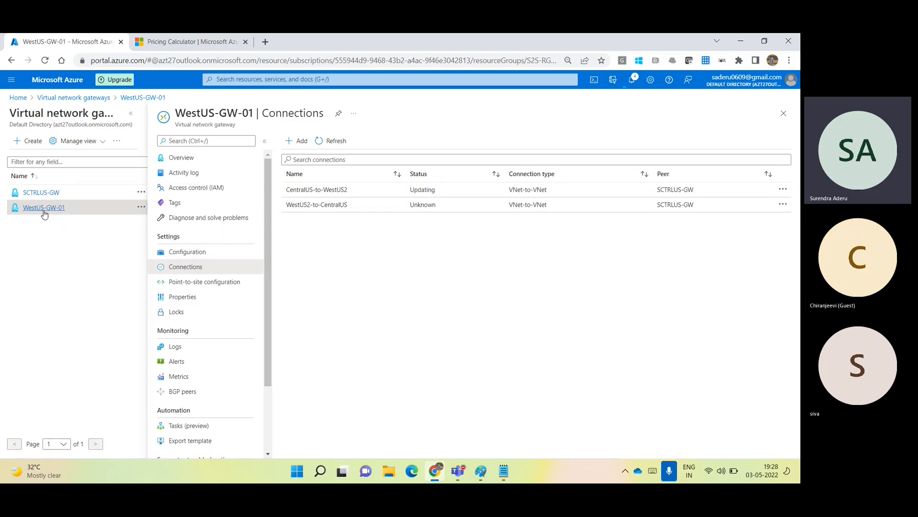
mouse_move(44, 213)
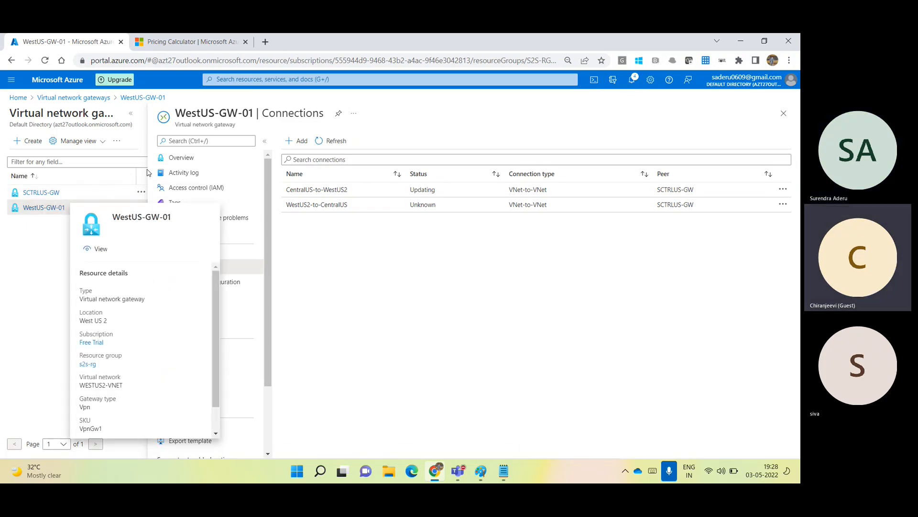
Review WestUS-GW-01's overview and its WESTUS2-VNET network, then return to the Paint tunnel diagram.
left_click(188, 163)
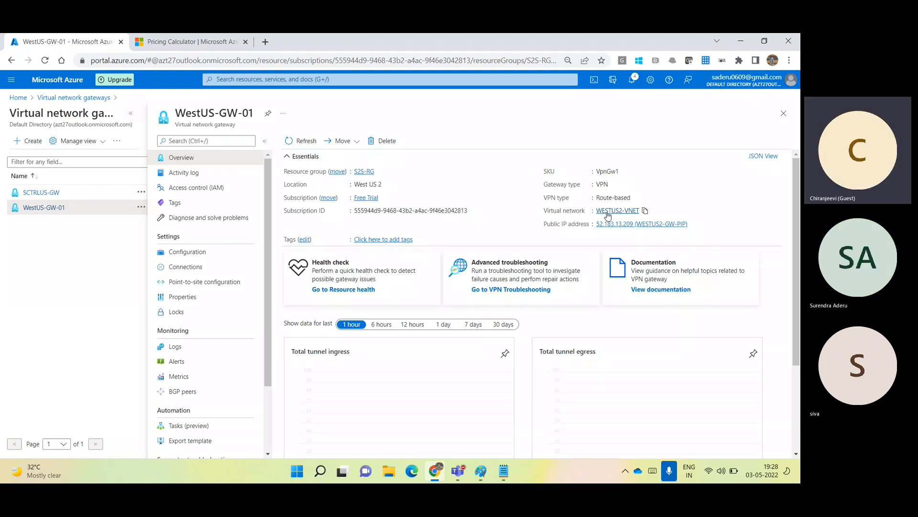
left_click(604, 211)
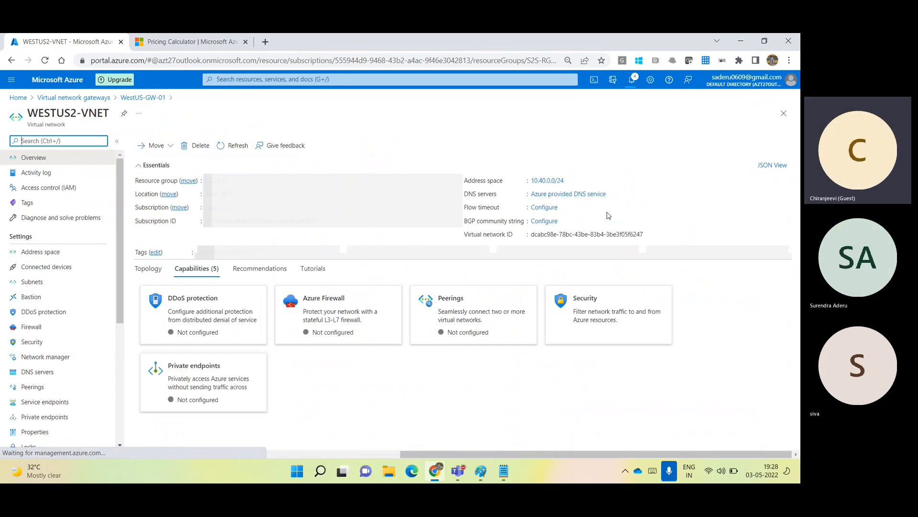
left_click(785, 120)
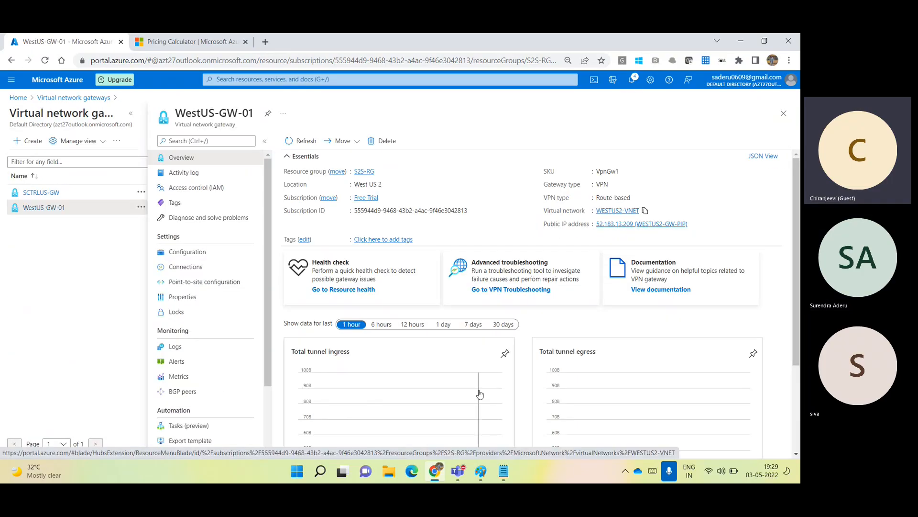
mouse_move(490, 473)
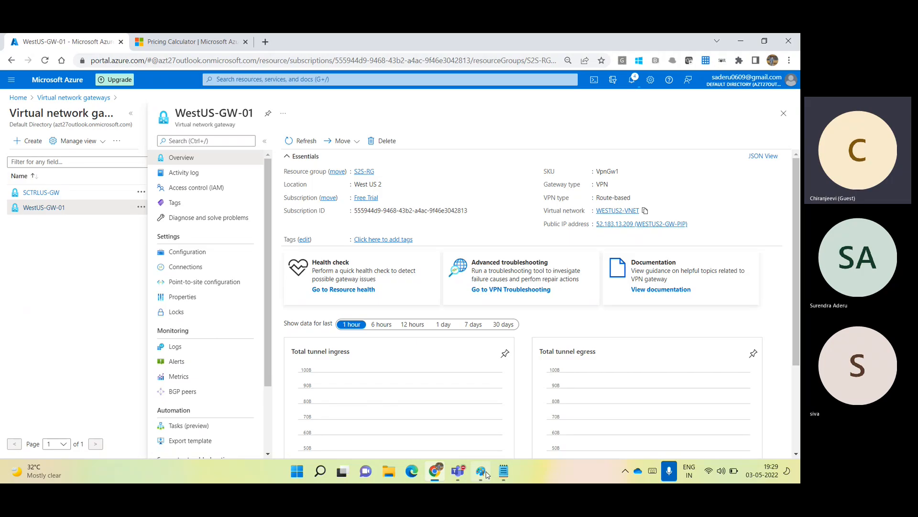
left_click(487, 475)
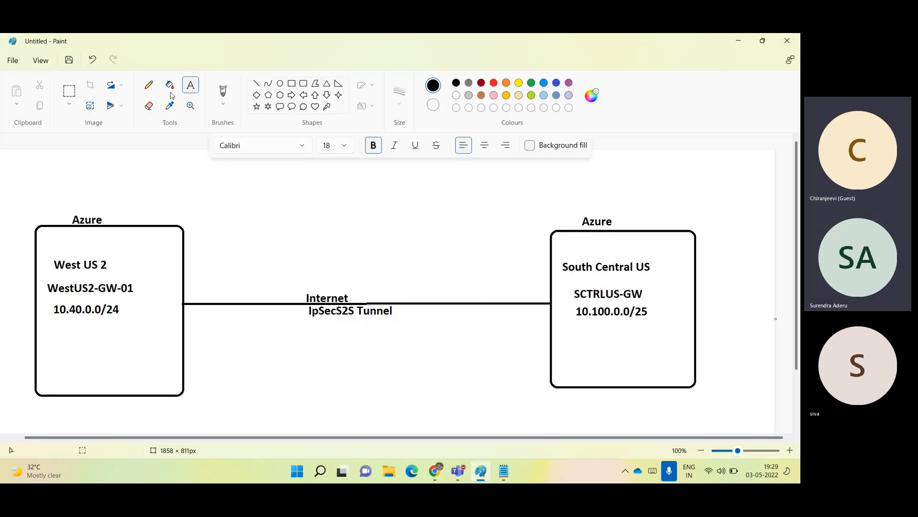
Draw a rounded box at the top of the diagram labelled 'Azure SouthIndia' on two lines.
left_click(304, 84)
left_click_drag(321, 160, 442, 240)
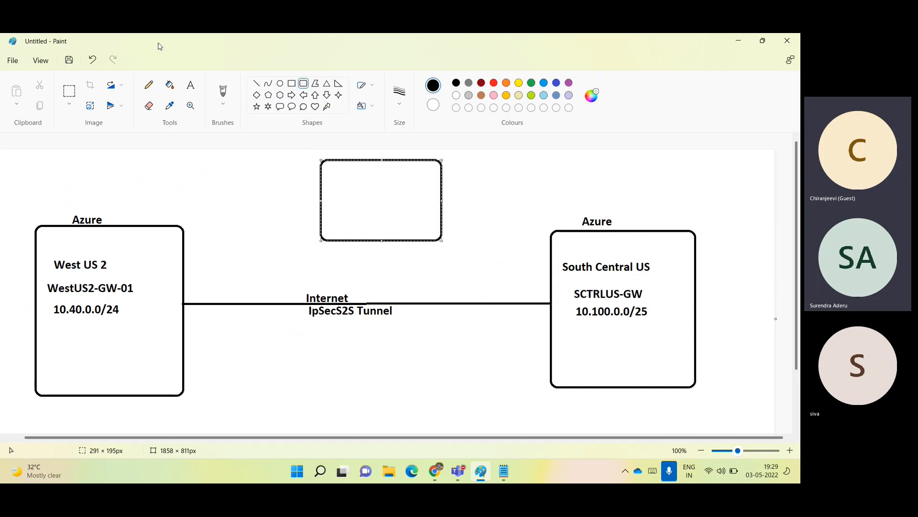
left_click(191, 85)
left_click(342, 178)
left_click(348, 180)
type("Azure")
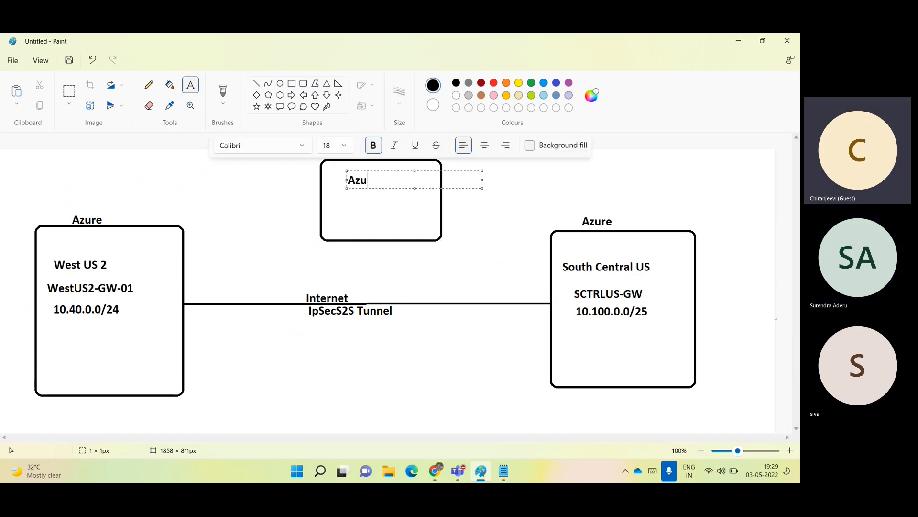
key("Return")
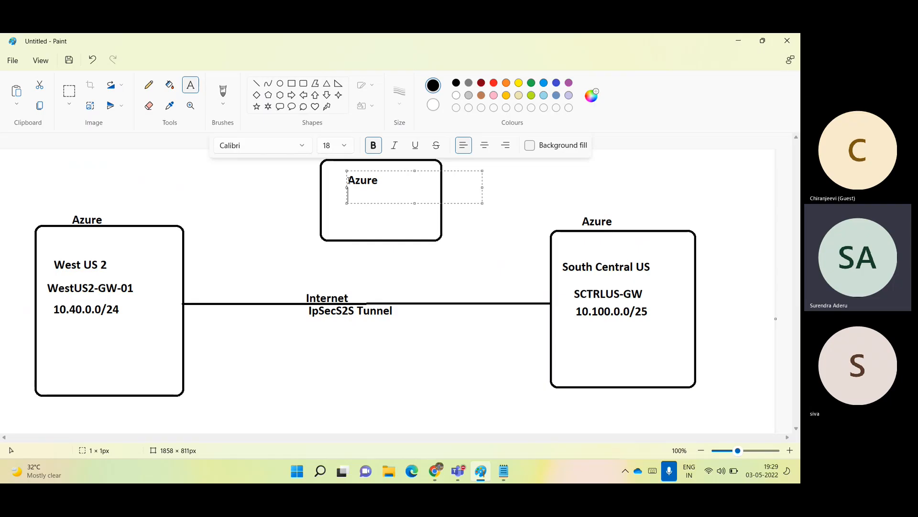
type("SouthIndia")
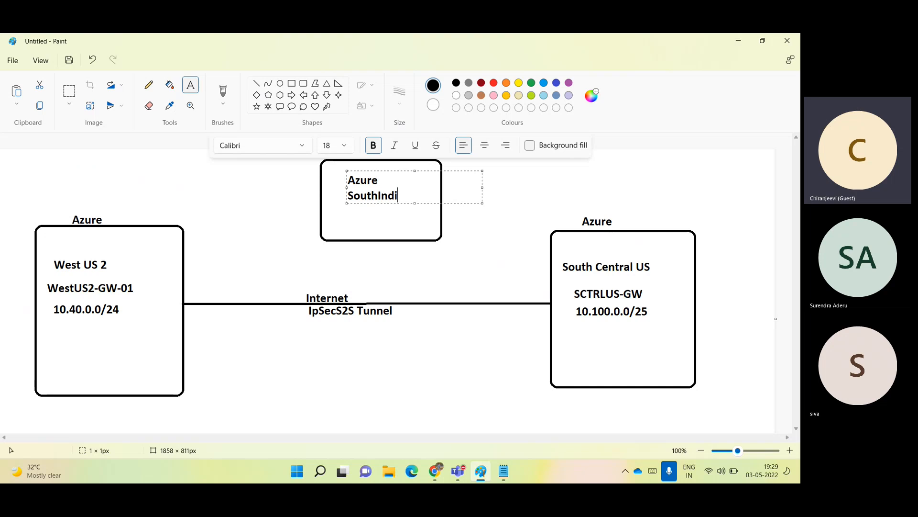
left_click(233, 208)
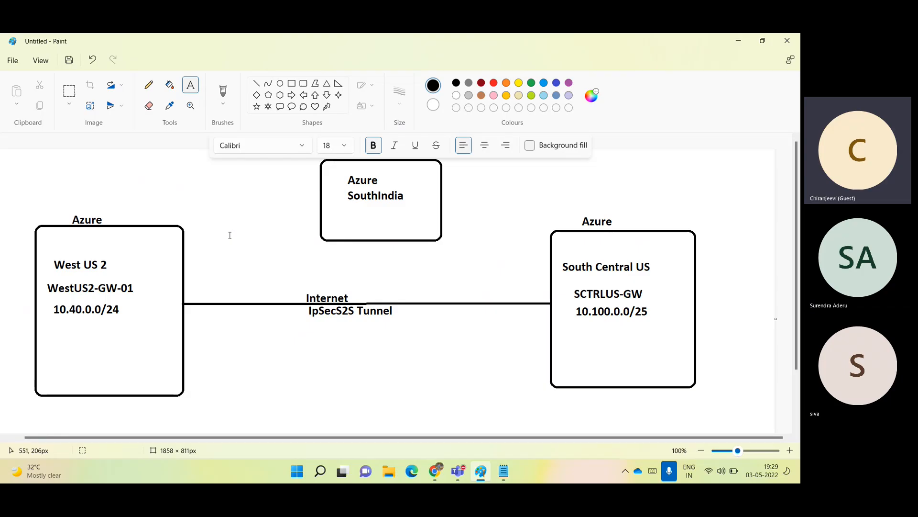
Draw a straight line from the West US 2 box to the Azure SouthIndia box.
left_click(257, 87)
left_click_drag(182, 233, 320, 234)
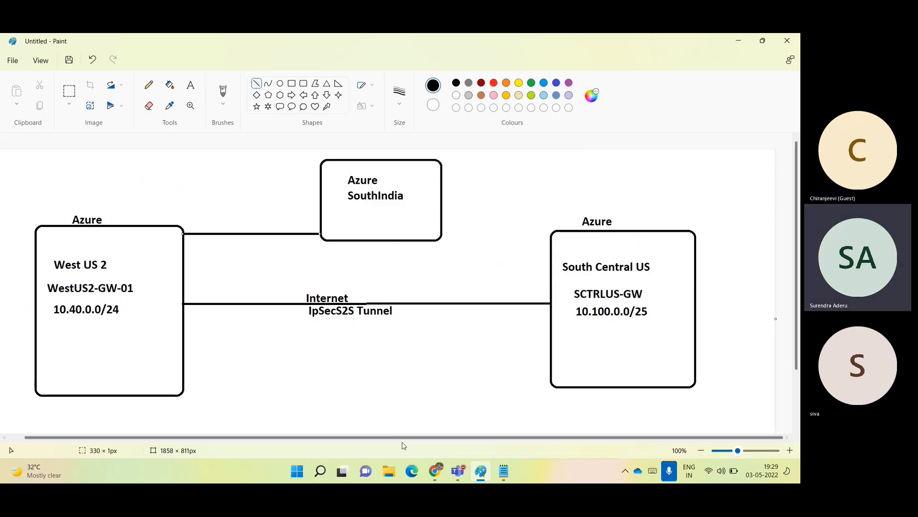
mouse_move(433, 471)
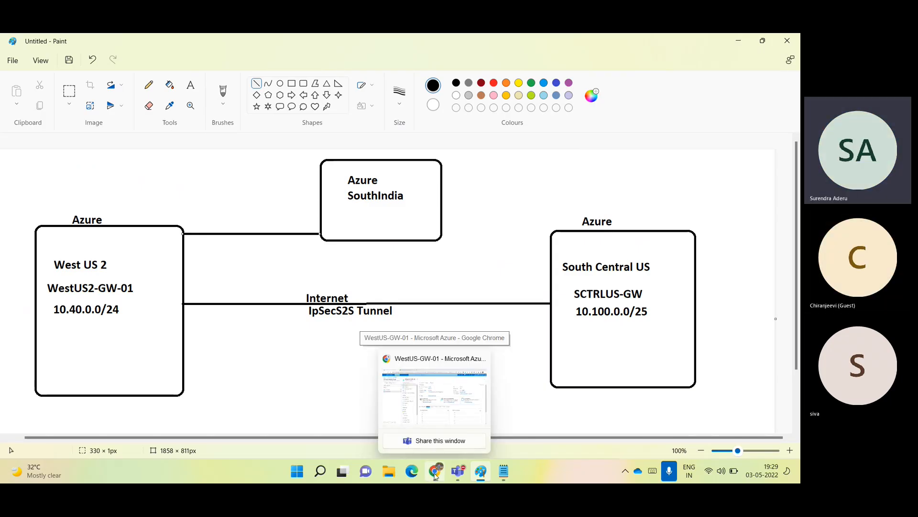
In the portal, check that WestUS2-to-CentralUS shows Connected in WestUS-GW-01's connections.
mouse_move(424, 402)
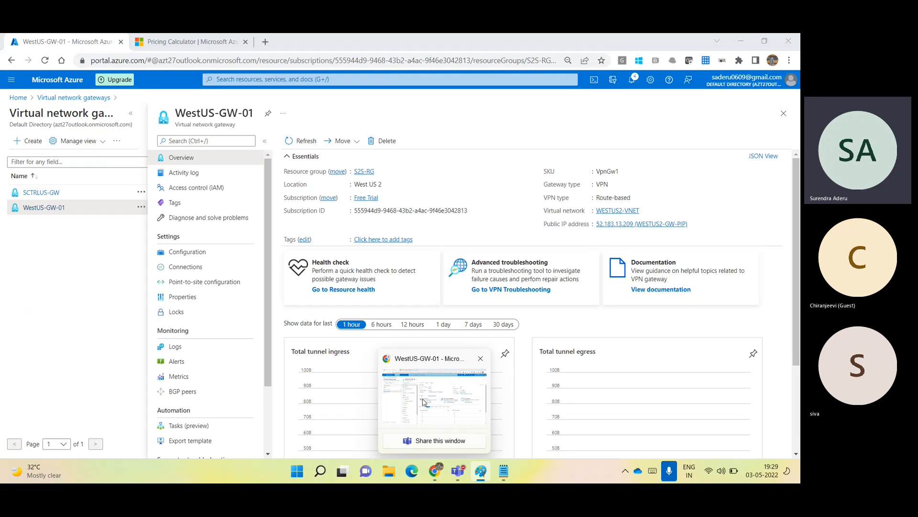
left_click(423, 402)
double_click(607, 171)
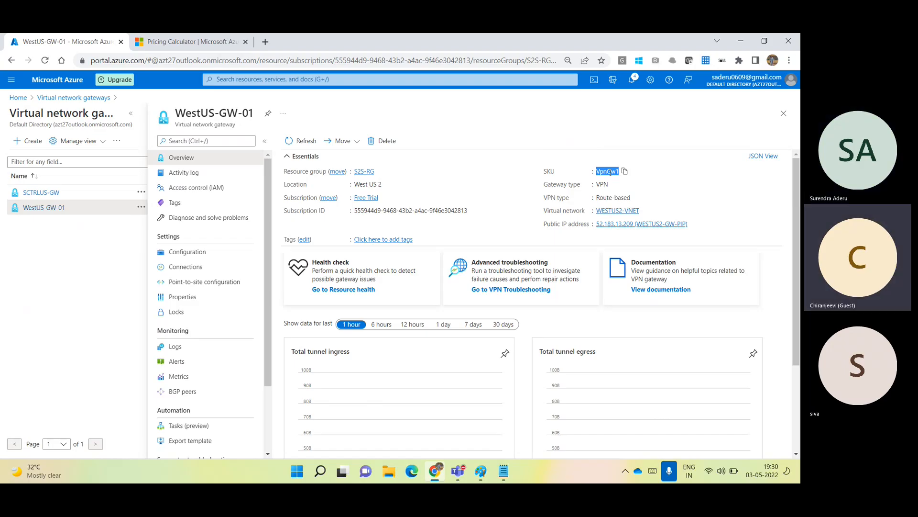
left_click(199, 270)
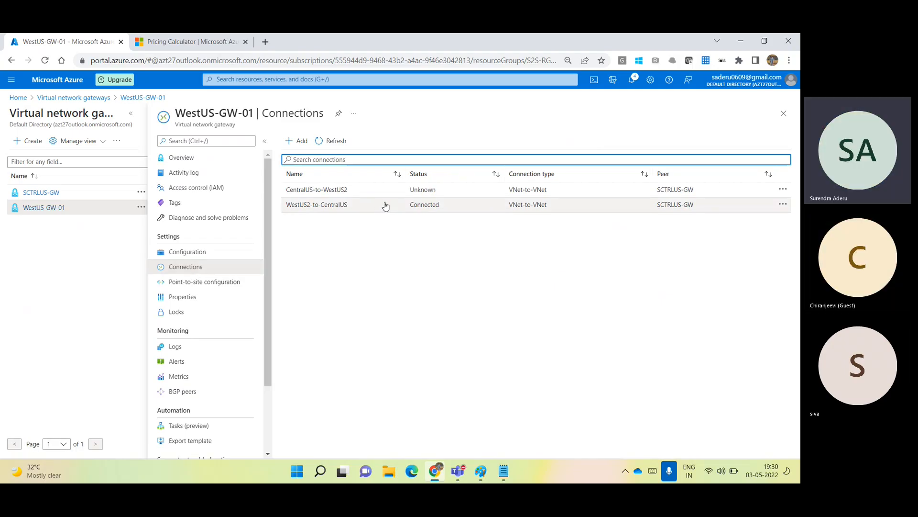
left_click_drag(411, 206, 442, 208)
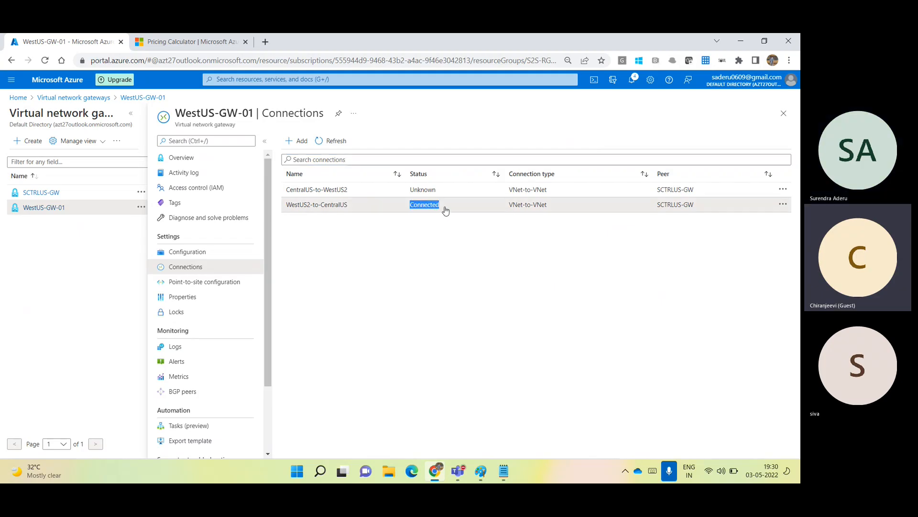
left_click(429, 258)
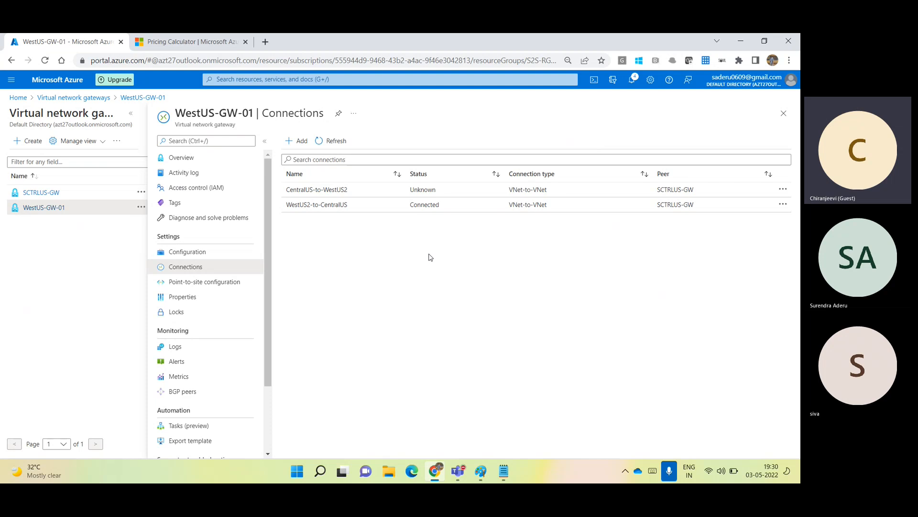
left_click(199, 158)
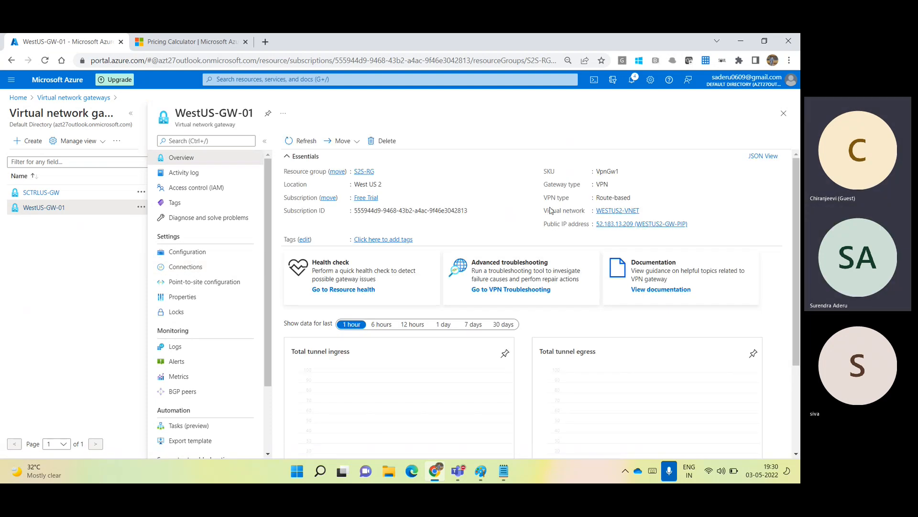
Highlight the gateway name WestUS-GW-01 and its SKU VpnGw1 on the overview.
double_click(613, 171)
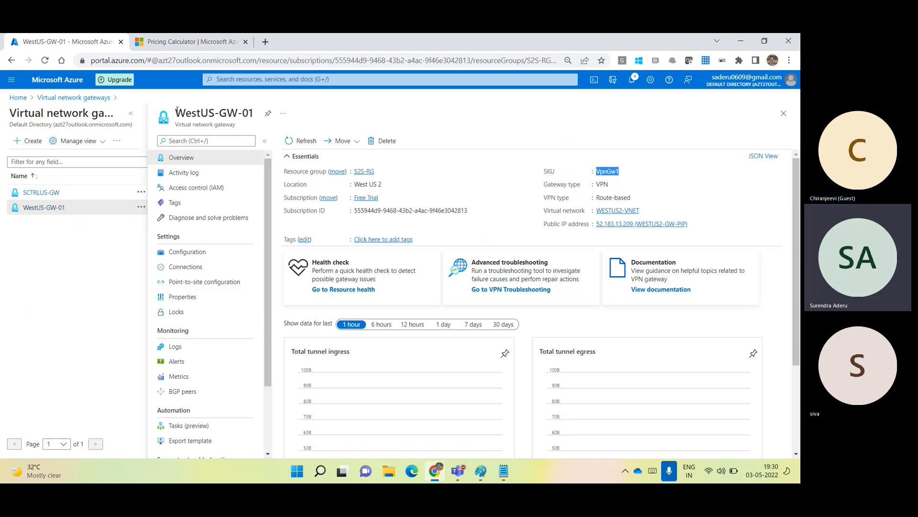
left_click_drag(177, 111, 256, 116)
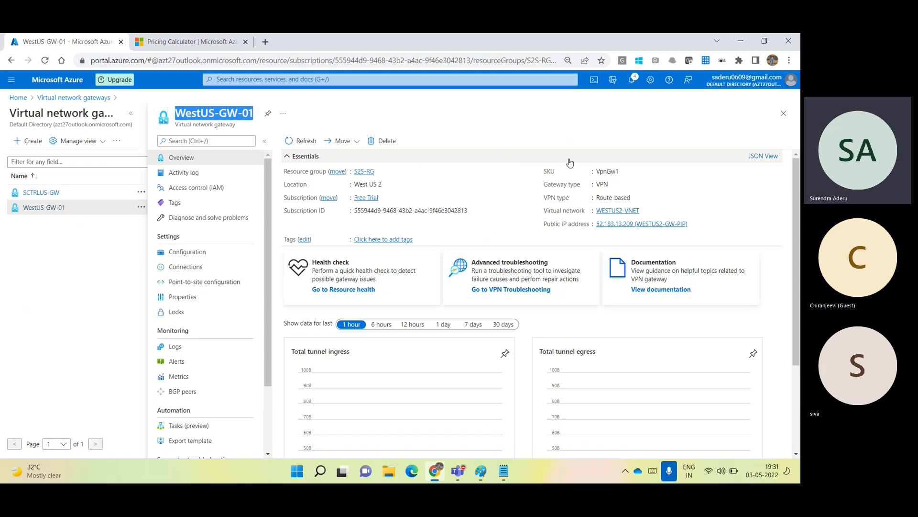
left_click_drag(599, 171, 622, 176)
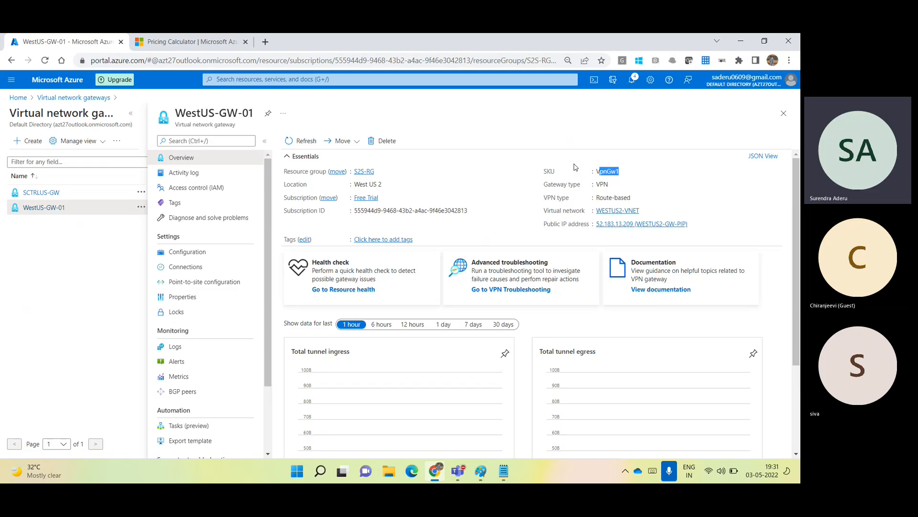
Open the SKU help's Learn more link from WestUS-GW-01's Configuration in a new tab.
left_click(200, 271)
left_click(189, 255)
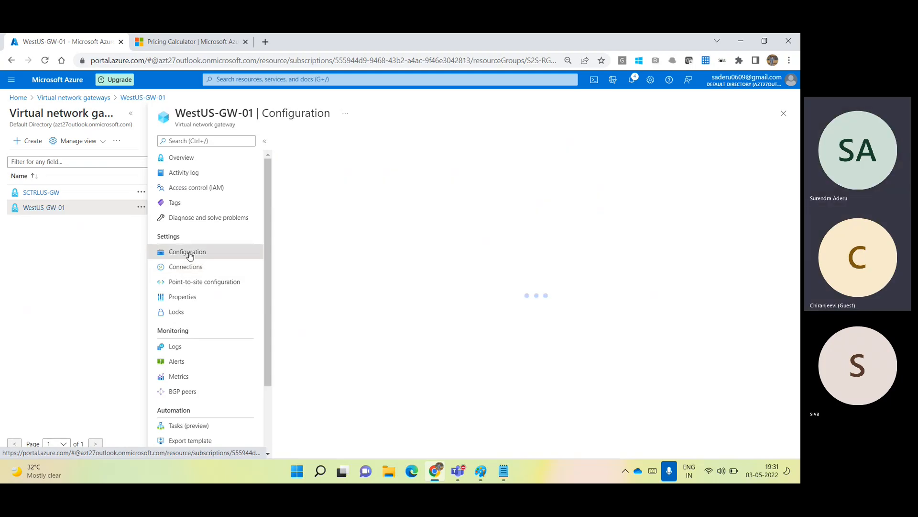
mouse_move(305, 184)
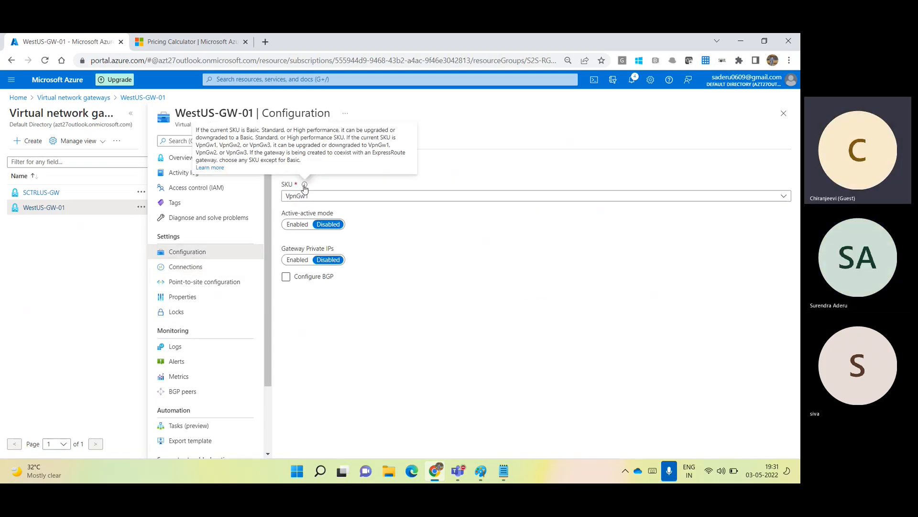
left_click(211, 168)
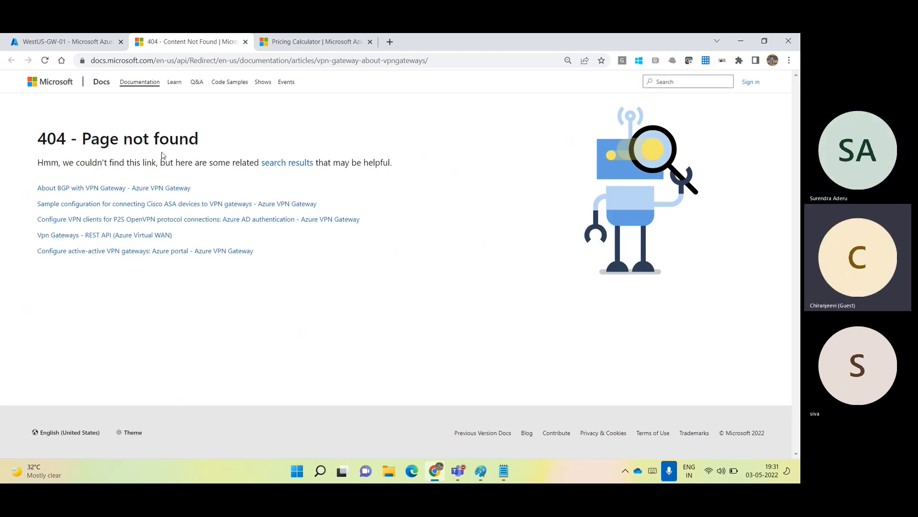
Search 'azure vpn gateway sku' and jump to Gateway SKUs in About Azure VPN Gateway.
left_click(167, 62)
type("azure")
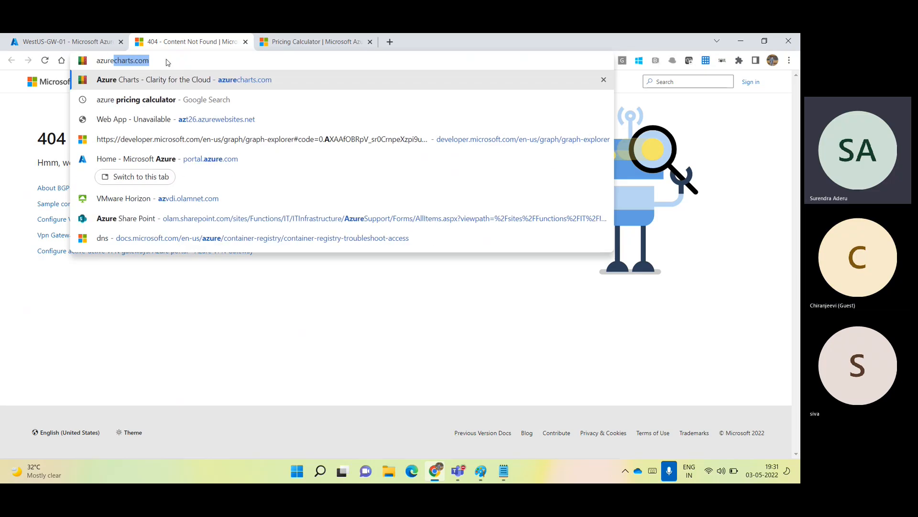
type(" vpn")
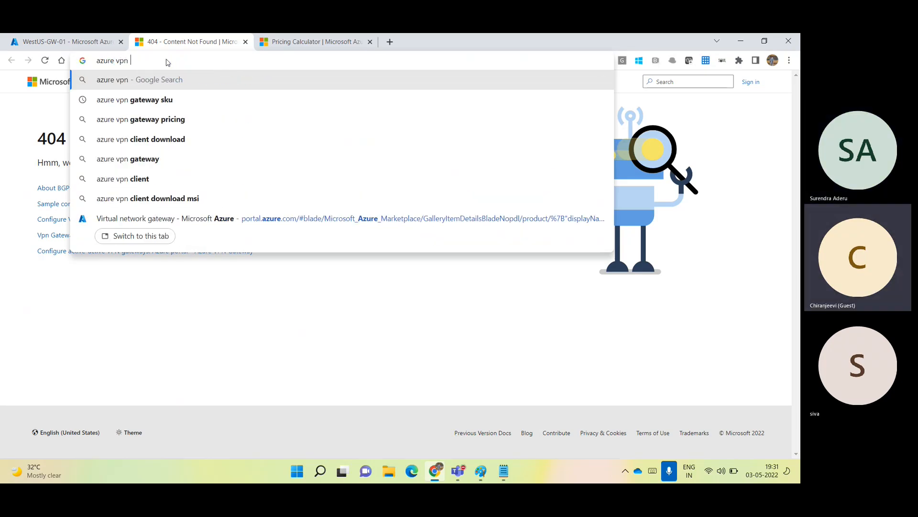
key("Down")
key("Return")
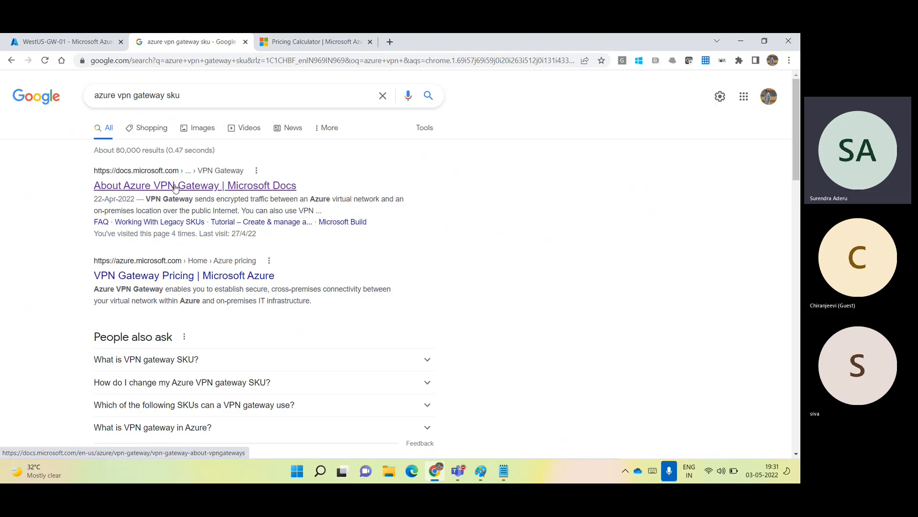
left_click(175, 187)
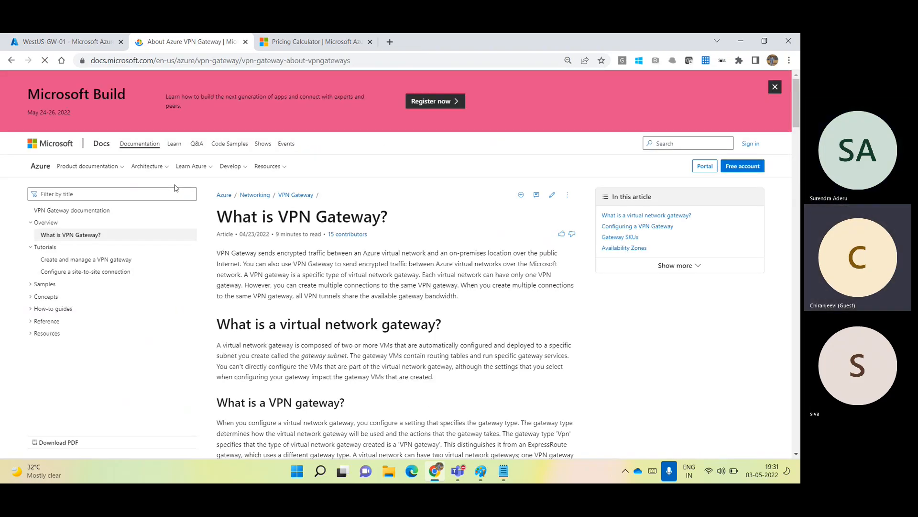
left_click(621, 238)
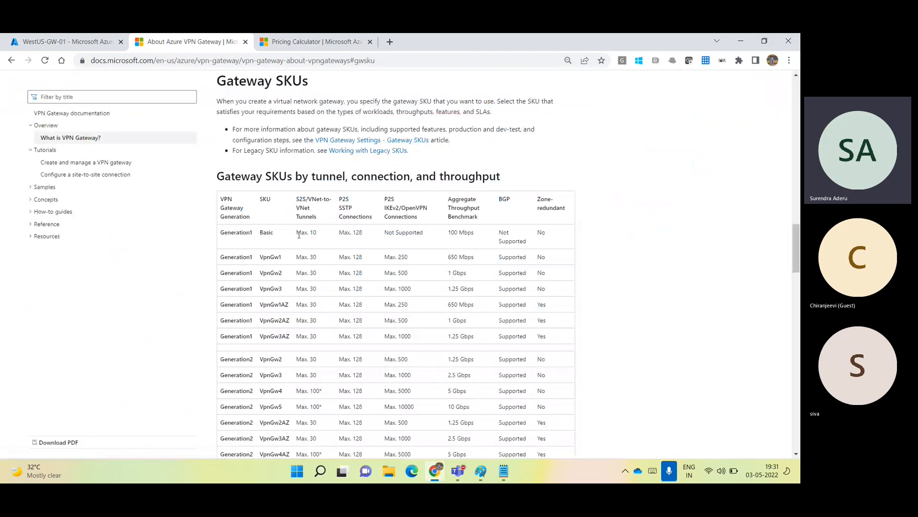
Highlight VpnGw1 and its limit of 30 tunnels in the SKU table.
double_click(266, 258)
left_click(303, 201)
double_click(312, 258)
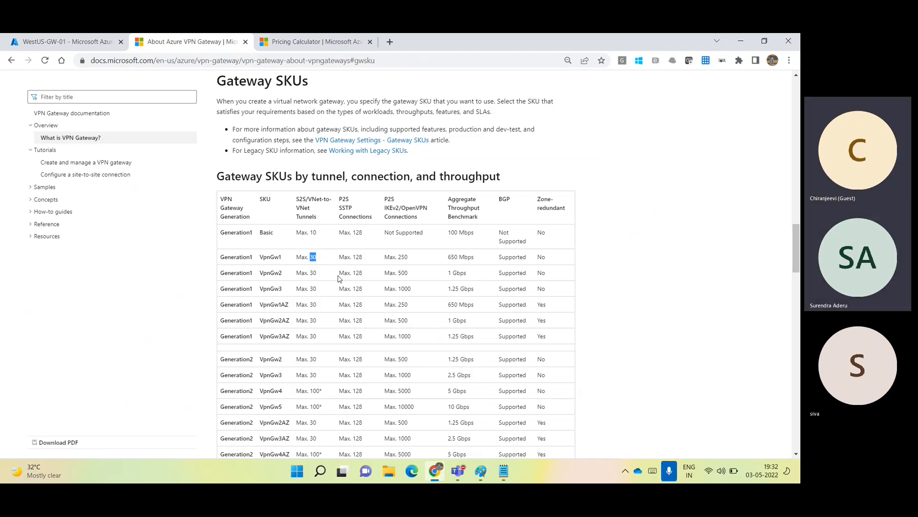
left_click(65, 42)
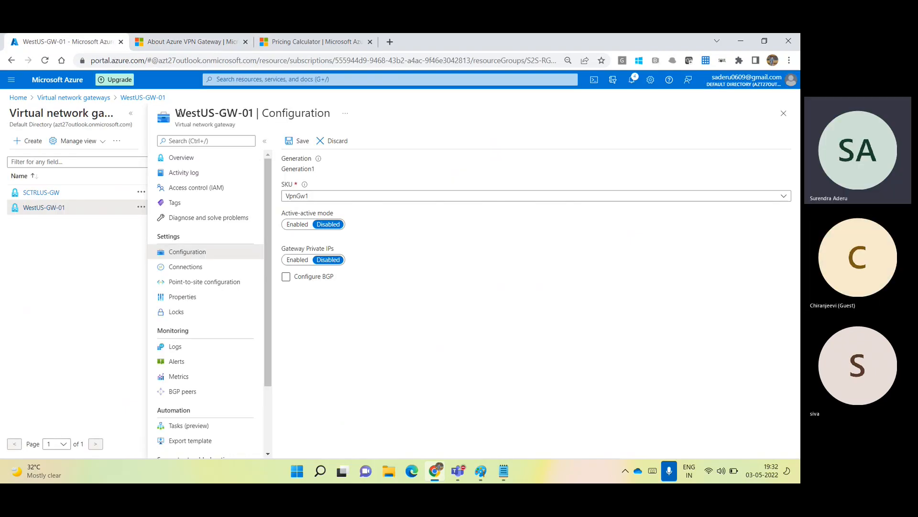
Discard unsaved edits, reopen WestUS-GW-01's Configuration and list SKU options VpnGw1, VpnGw2, VpnGw3.
left_click_drag(177, 114, 254, 113)
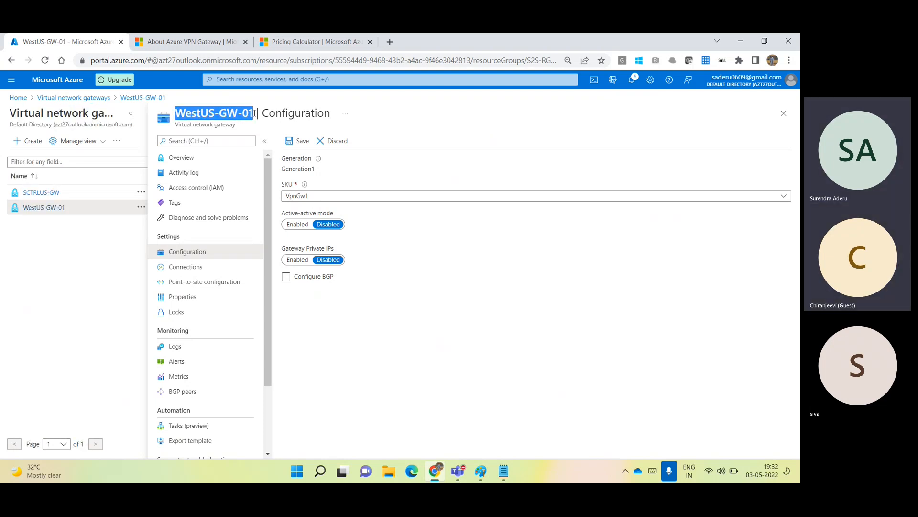
left_click(201, 158)
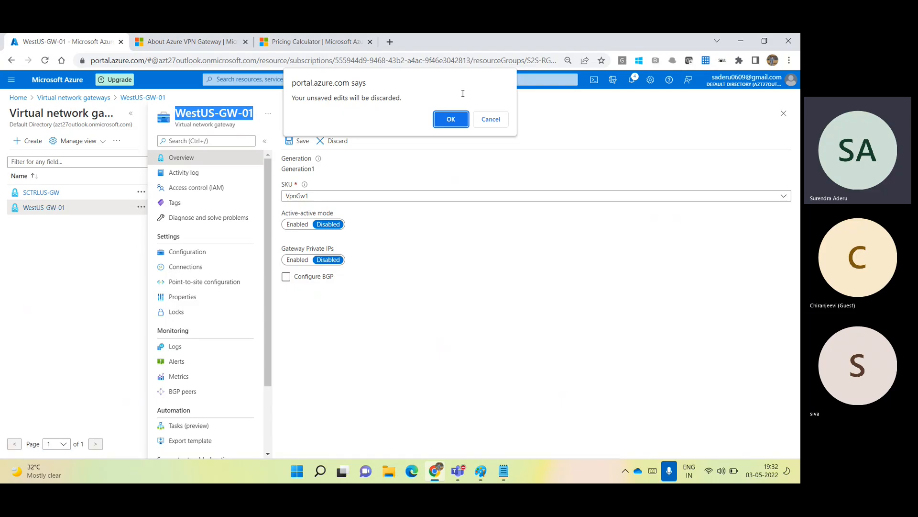
left_click(459, 119)
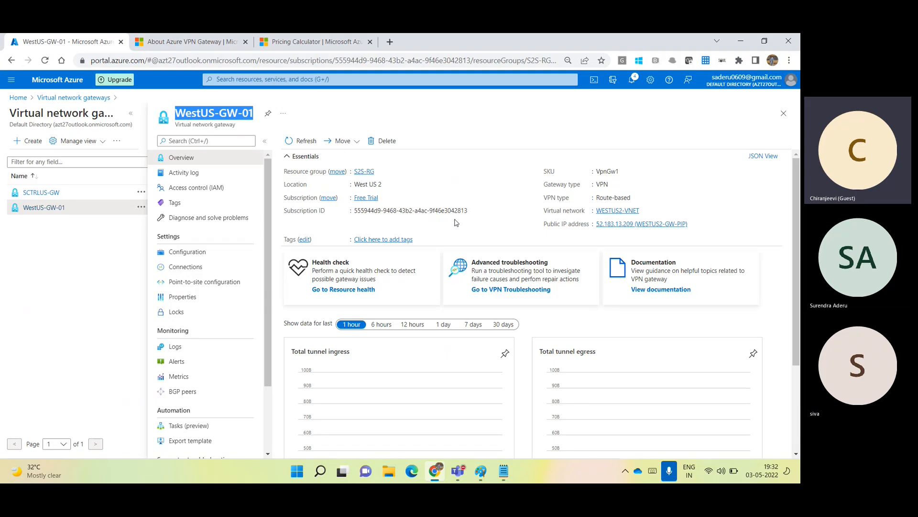
left_click(187, 251)
left_click(330, 198)
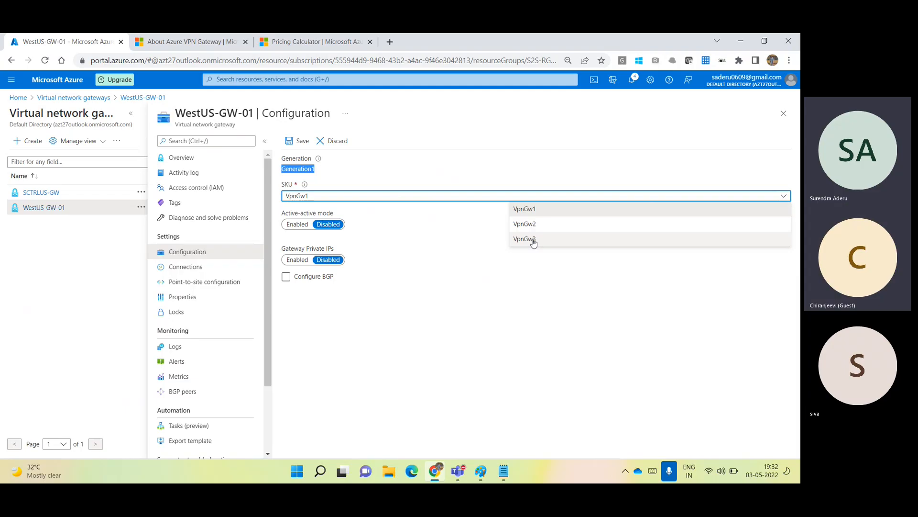
left_click(345, 204)
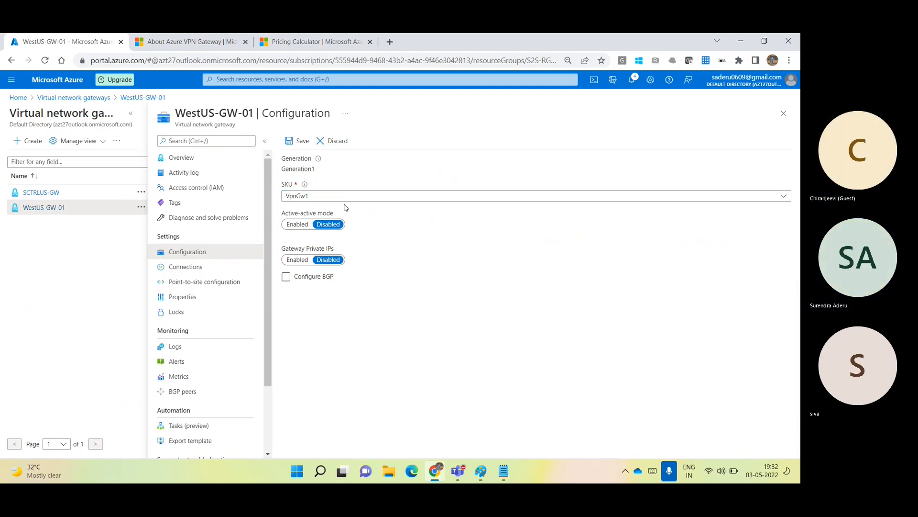
left_click(337, 196)
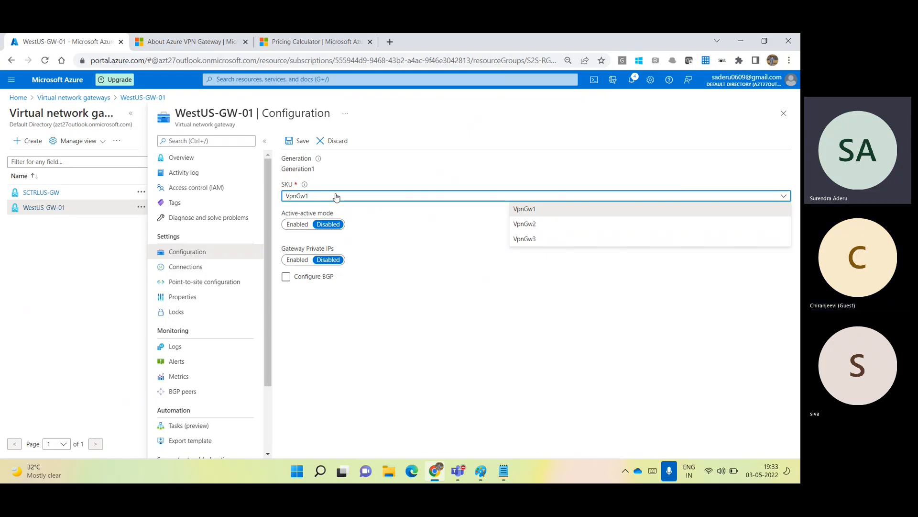
left_click(176, 42)
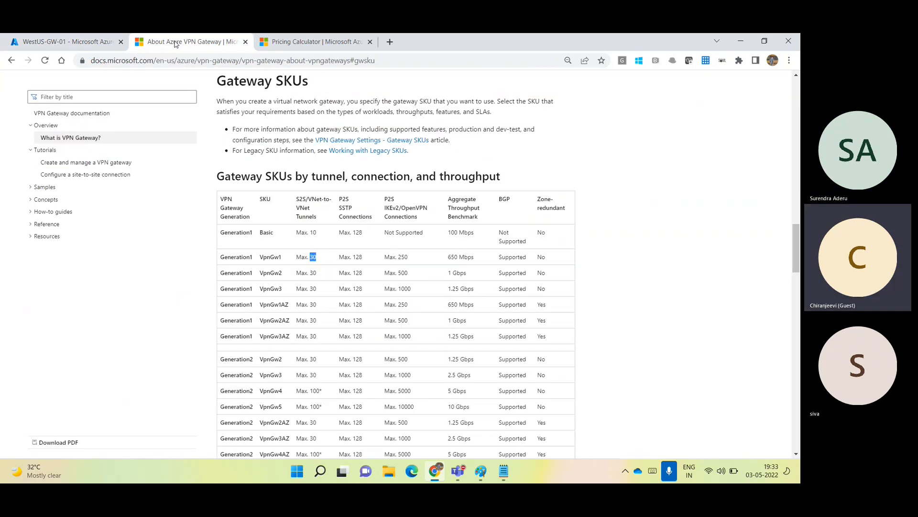
double_click(453, 289)
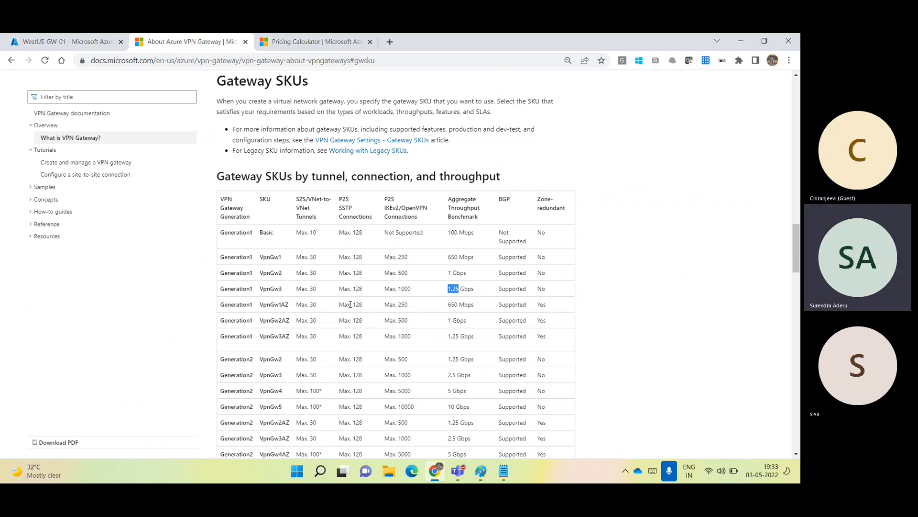
left_click_drag(225, 259, 279, 289)
left_click(263, 259)
left_click(228, 310)
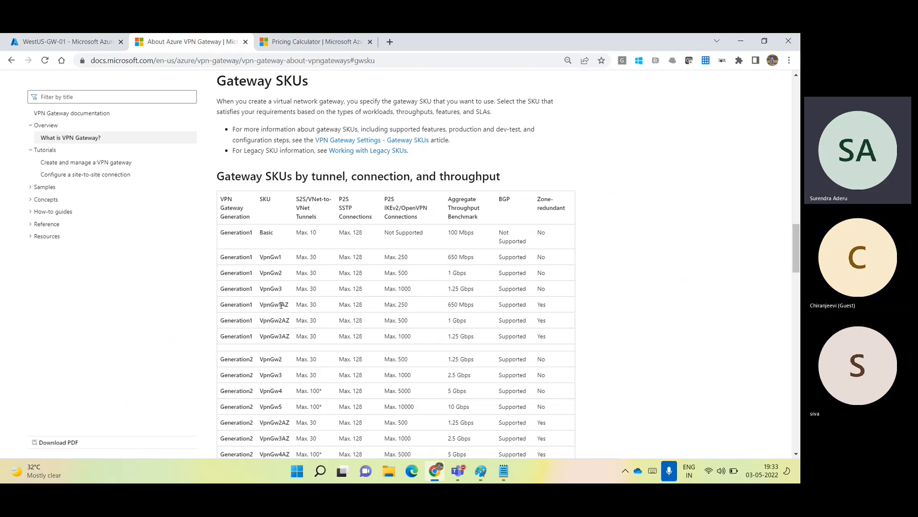
left_click_drag(281, 305, 283, 410)
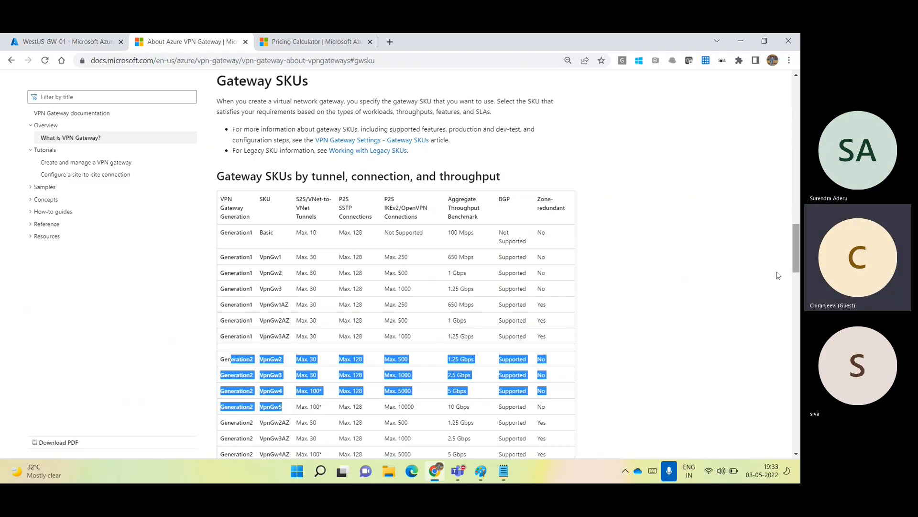
left_click(77, 37)
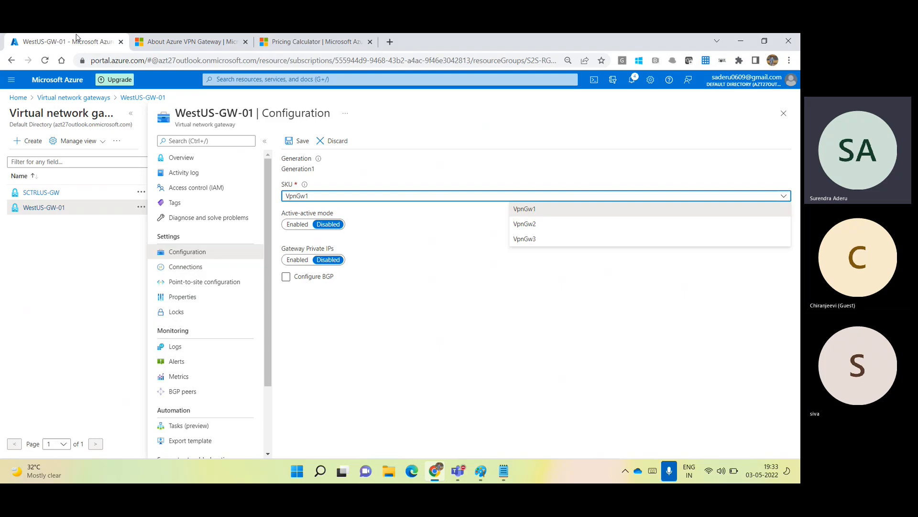
Leave Configuration discarding the unsaved edits, then view WestUS-GW-01's connections.
left_click(180, 156)
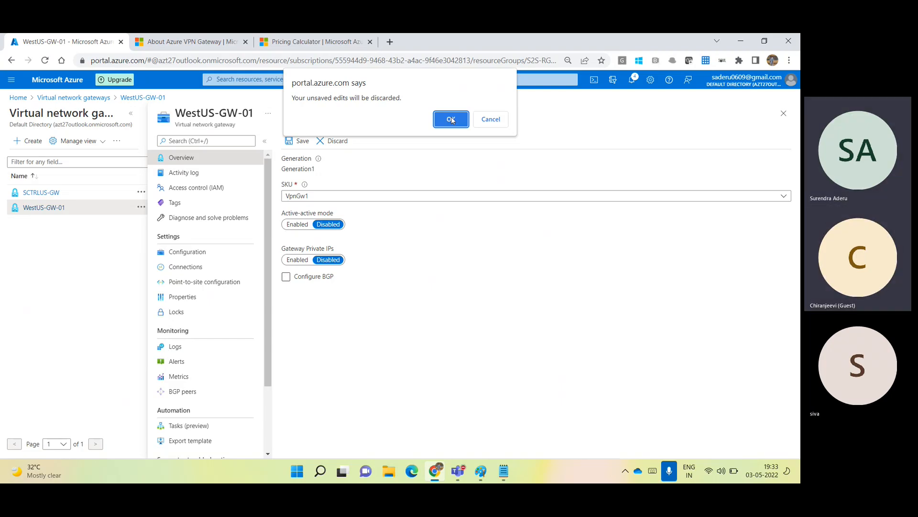
left_click(452, 120)
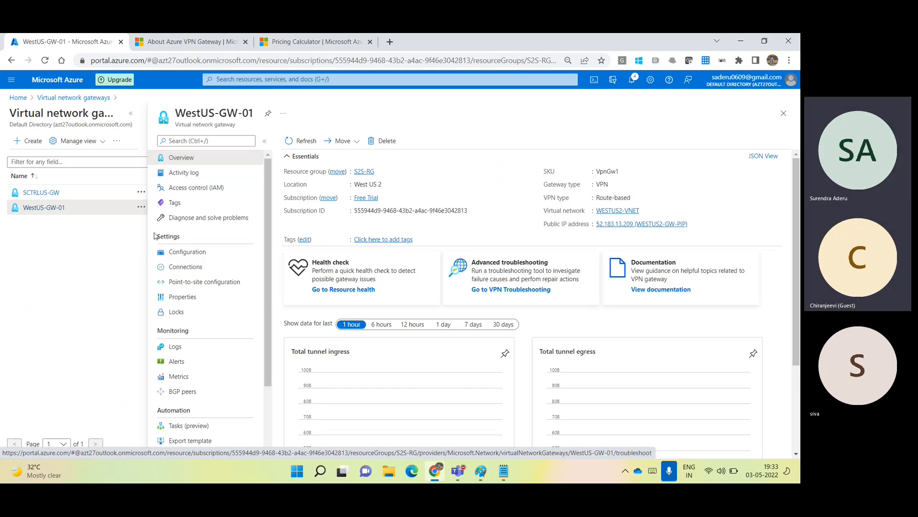
left_click(189, 273)
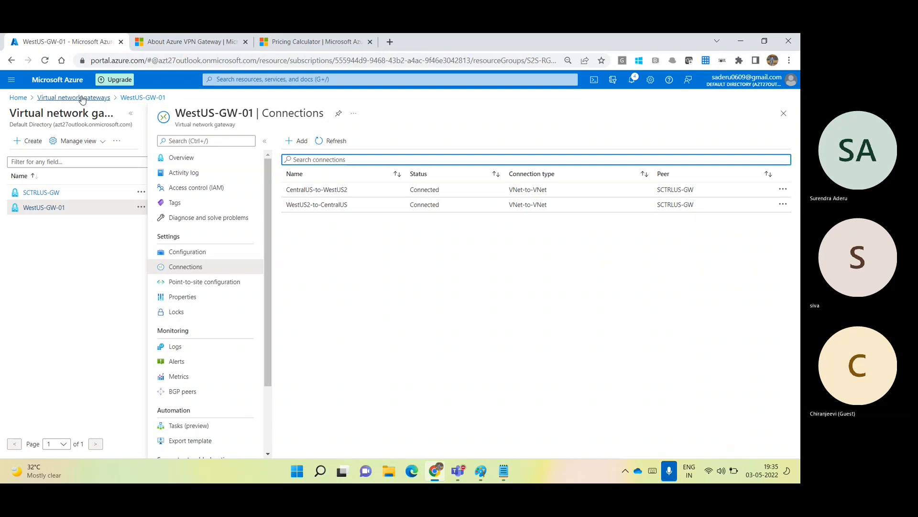
Go back to the Azure portal home page.
left_click(58, 82)
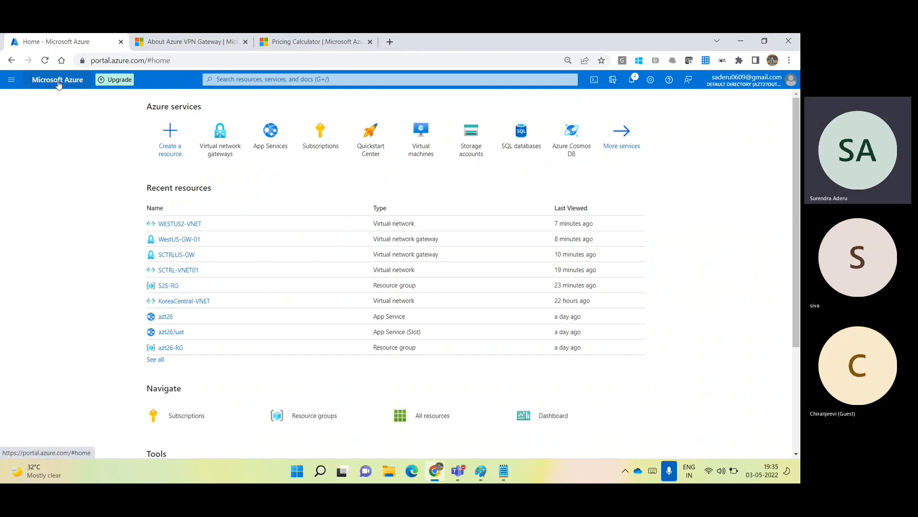
Start Create a resource, then toggle the Teams microphone off and on and hide the meeting.
left_click(169, 137)
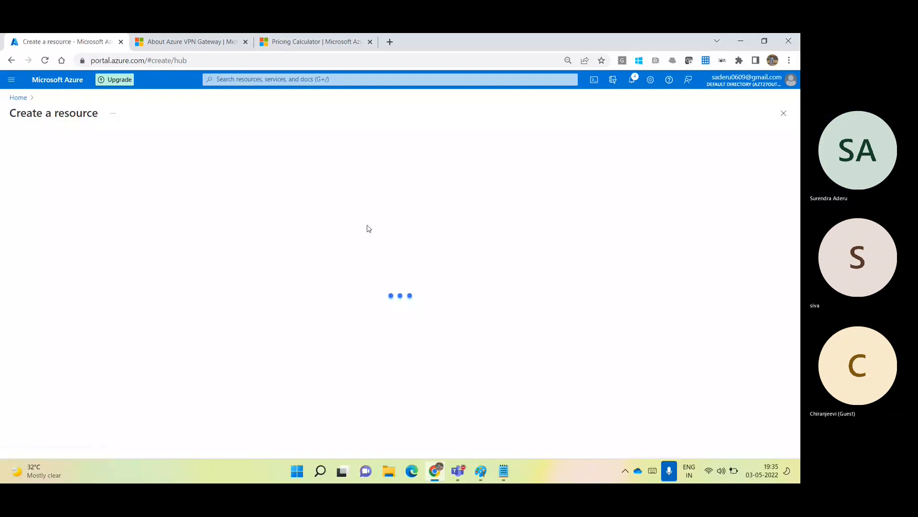
mouse_move(458, 471)
left_click(550, 383)
left_click(556, 76)
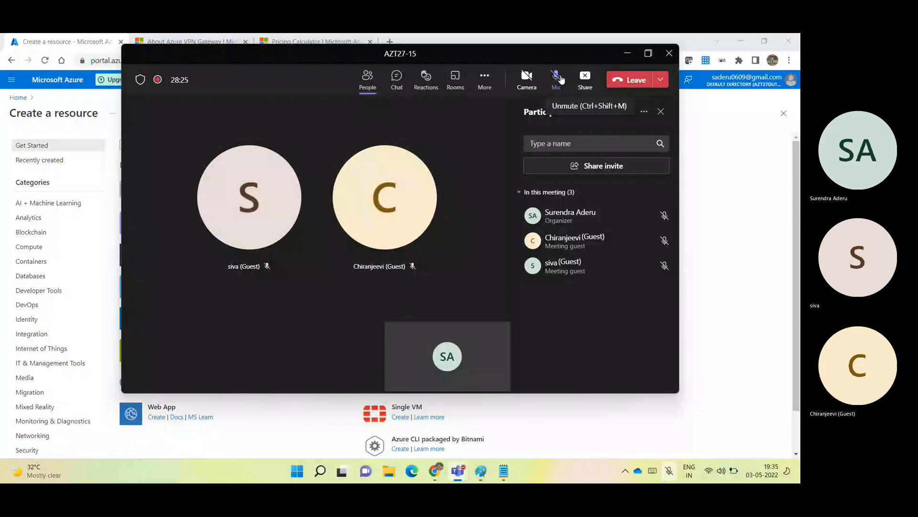
left_click(561, 79)
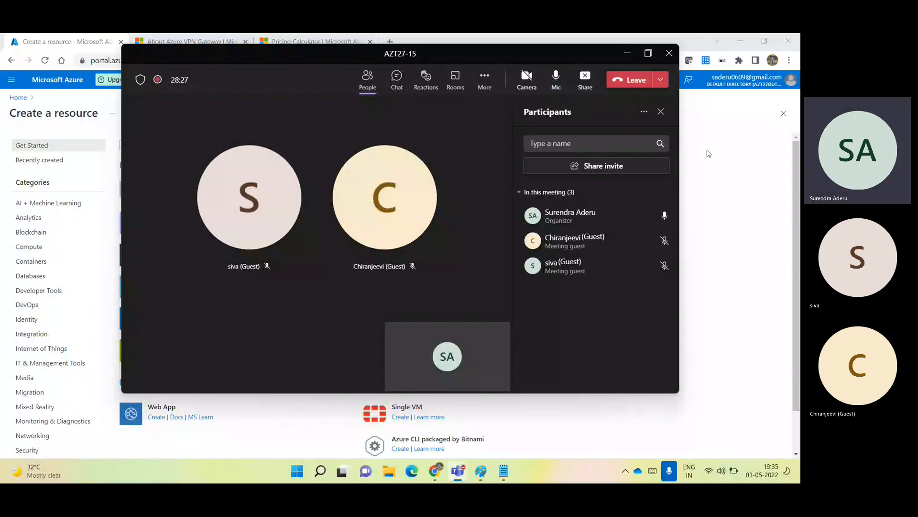
left_click(709, 153)
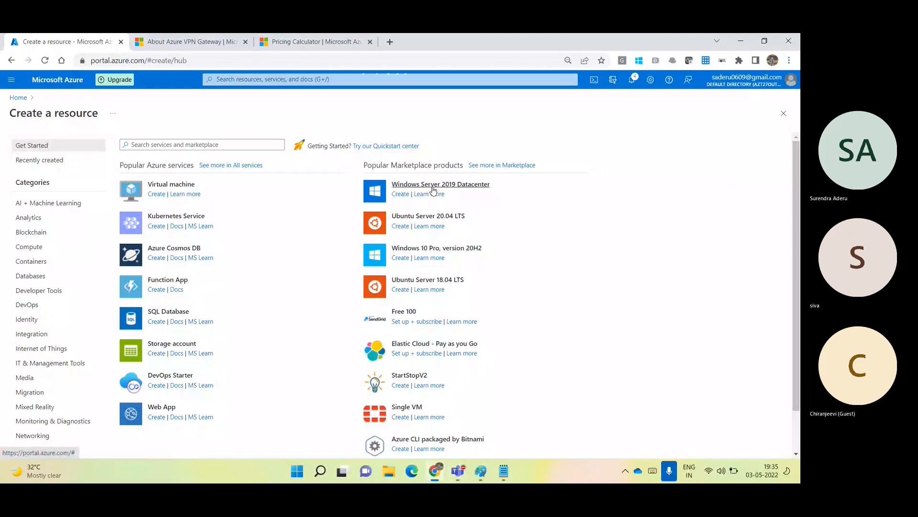
Choose Windows Server 2019 Datacenter, place it in S2S-RG, and name the VM WestUS-VM01.
left_click(433, 187)
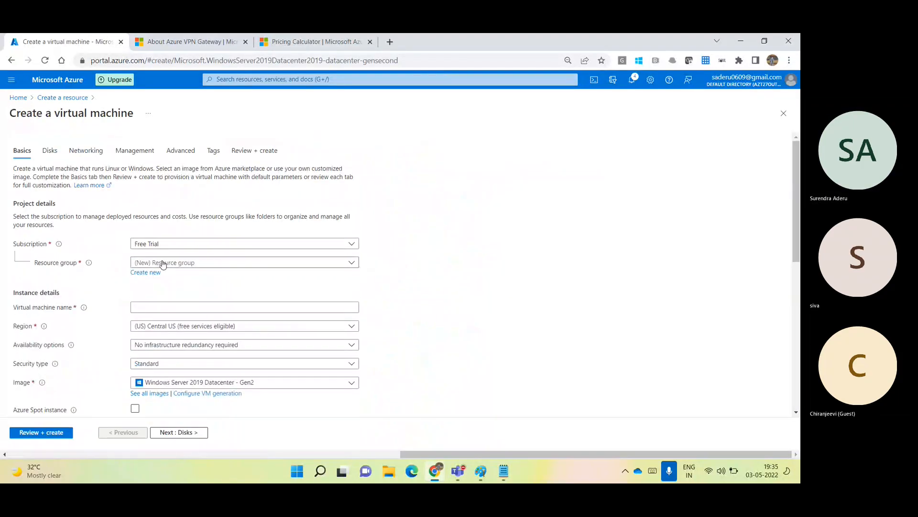
left_click(158, 262)
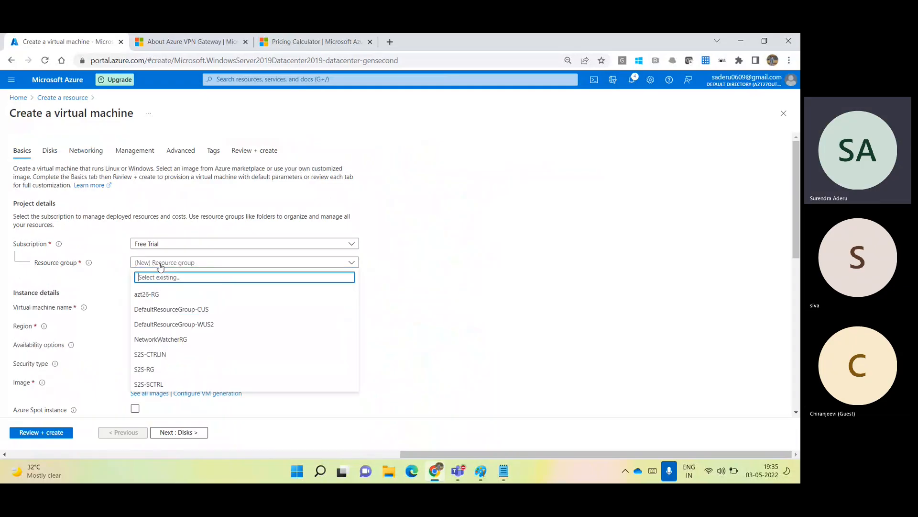
left_click(156, 373)
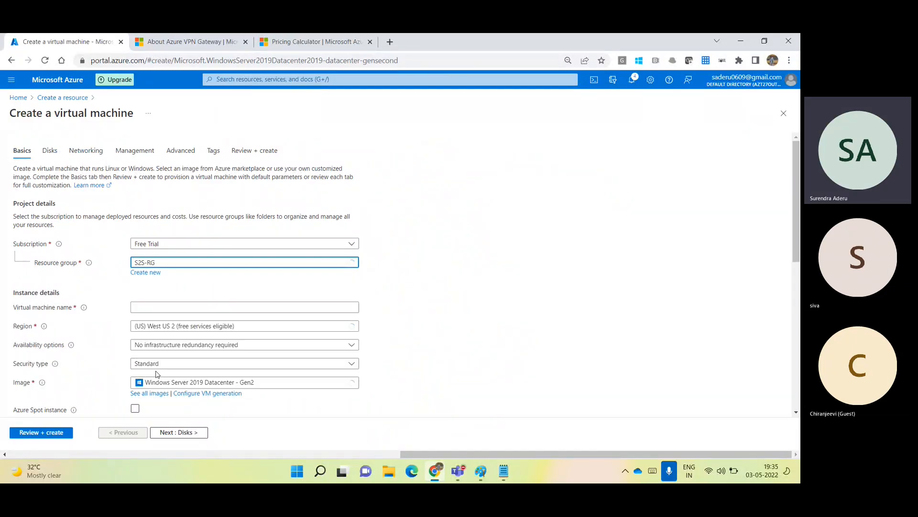
left_click(185, 308)
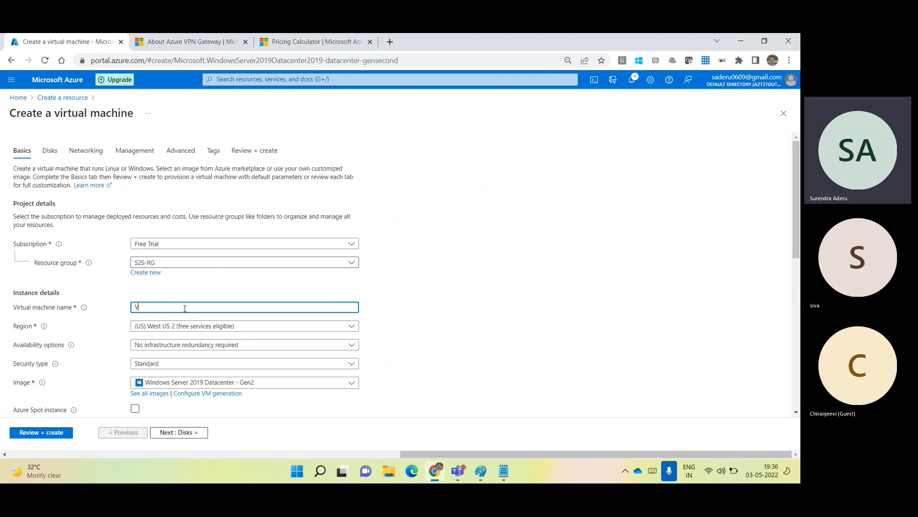
type("VM--")
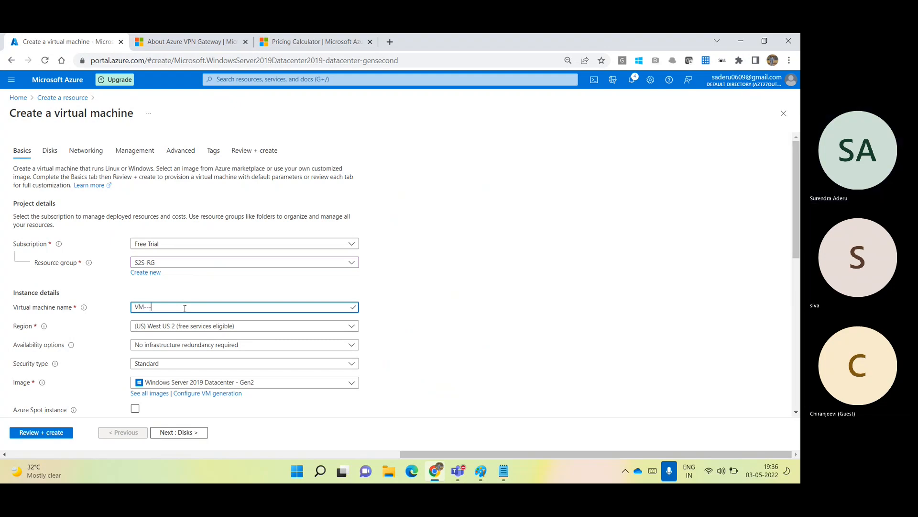
key("BackSpace")
key("BackSpace")
key("BackSpace")
key("BackSpace")
type("WestUS-V")
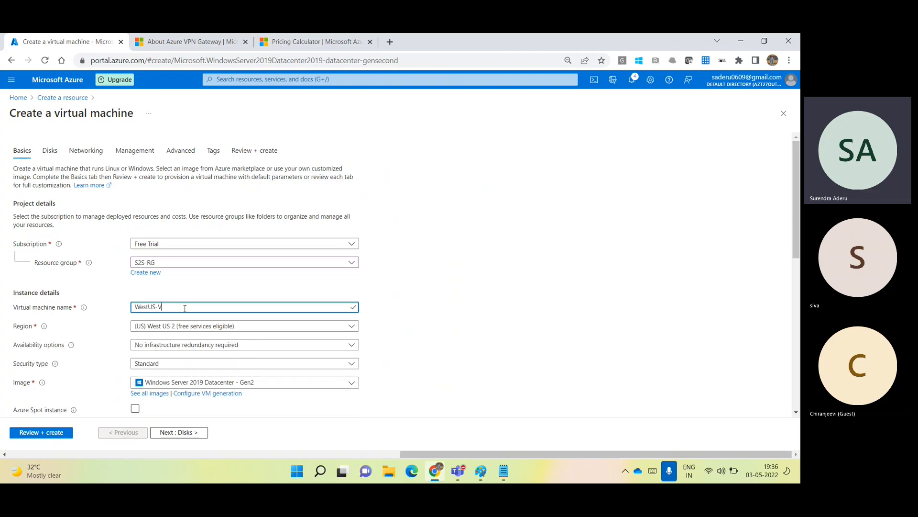
type("M")
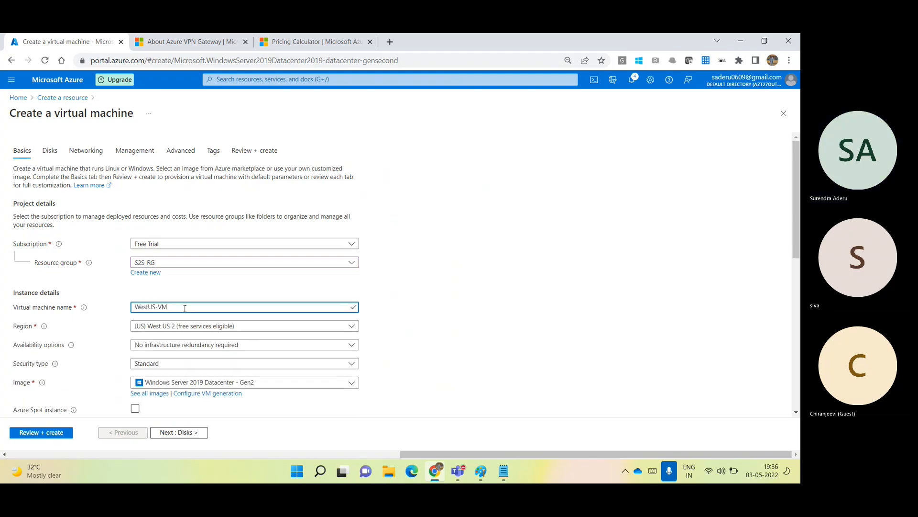
type("0")
key("BackSpace")
left_click_drag(798, 192, 798, 257)
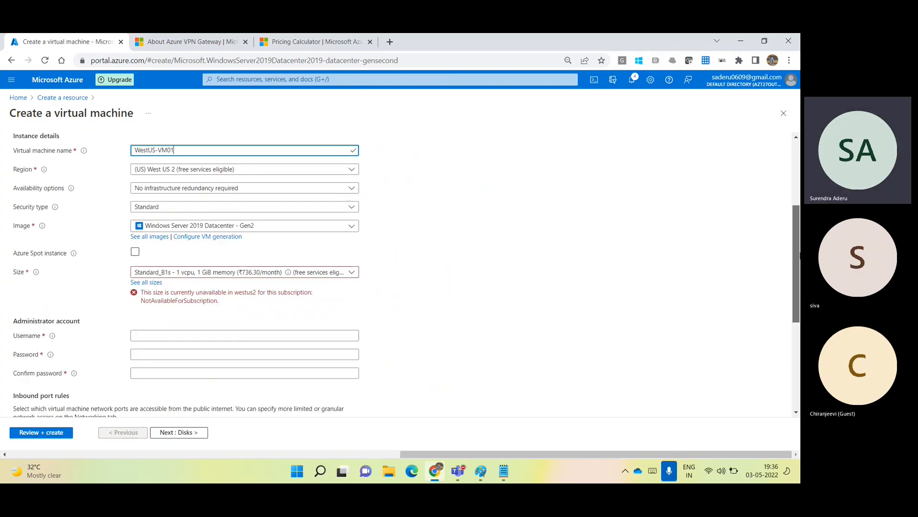
Pick Standard_D2ads_v5 (2 vCPUs, 8 GiB) from the D-Series v5 sizes as the VM size.
scroll(237, 225, "down", 1)
left_click(240, 271)
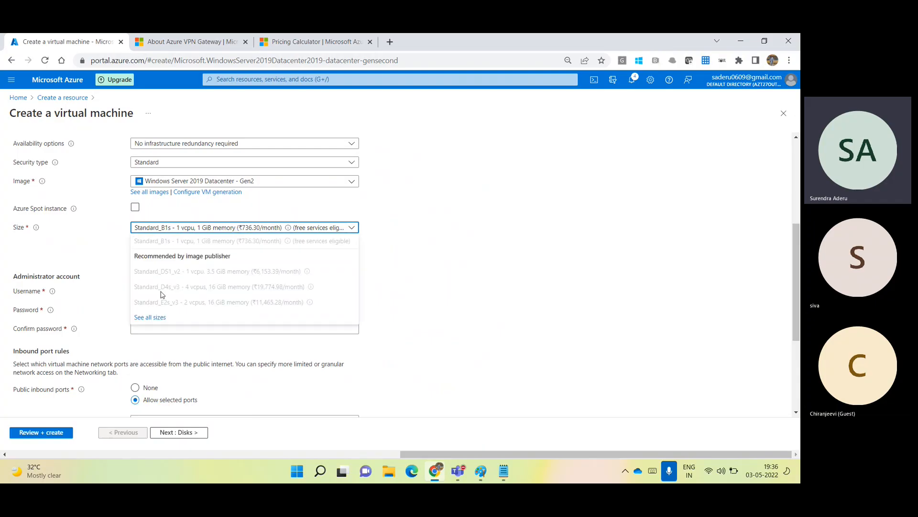
left_click(152, 321)
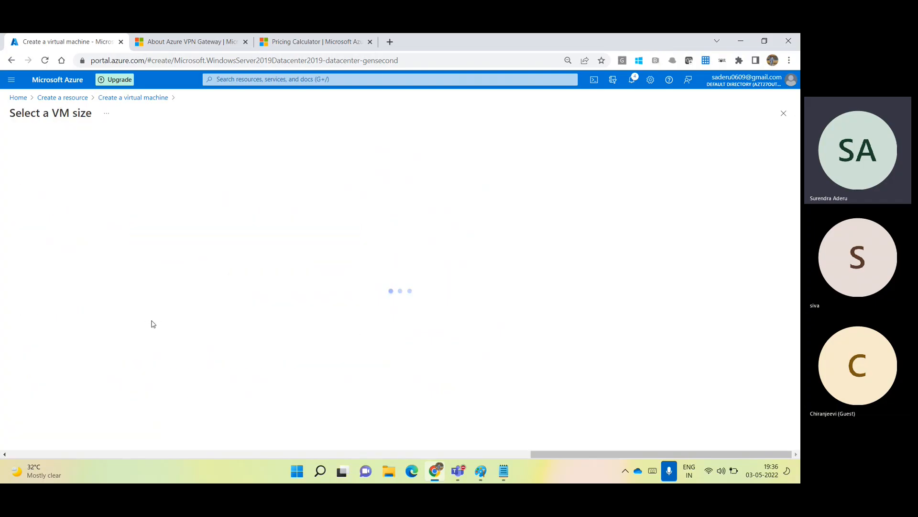
left_click(20, 202)
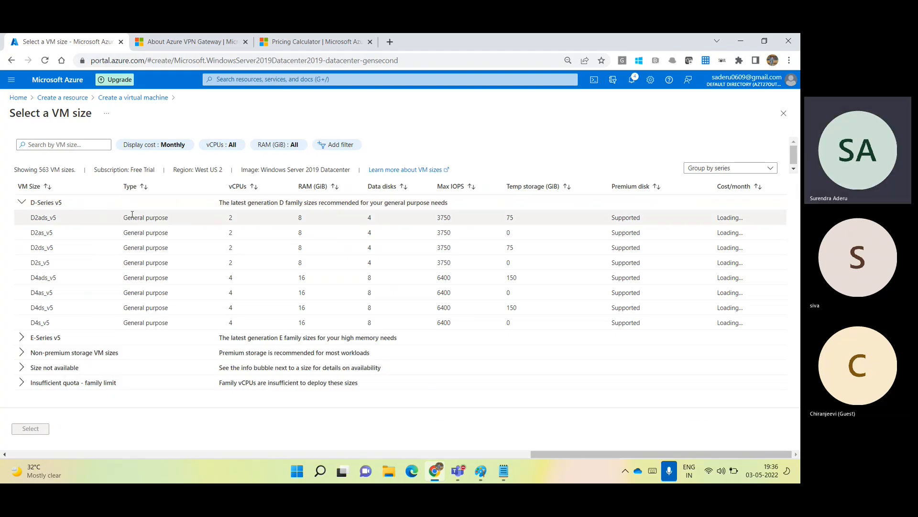
left_click(30, 428)
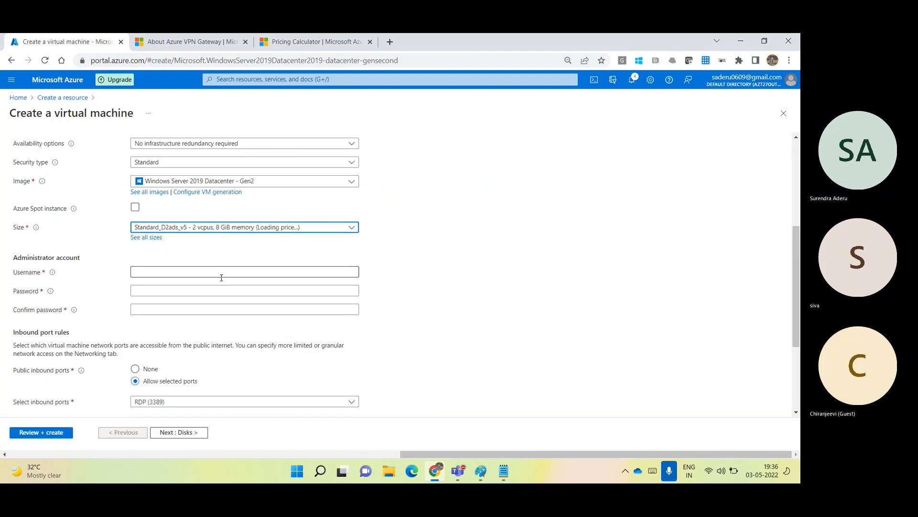
left_click(209, 273)
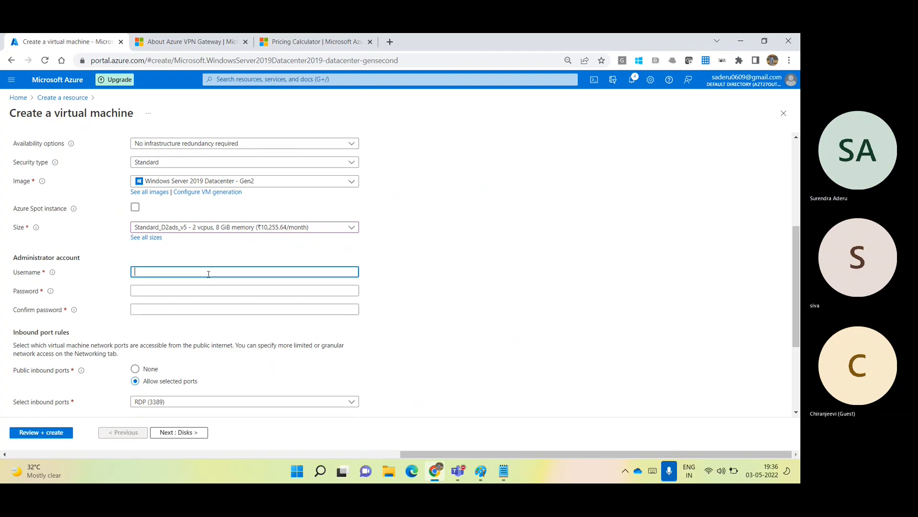
Enter the administrator username and matching password, then review the recent connection notifications.
type("azureadmin")
key("Tab")
type("•")
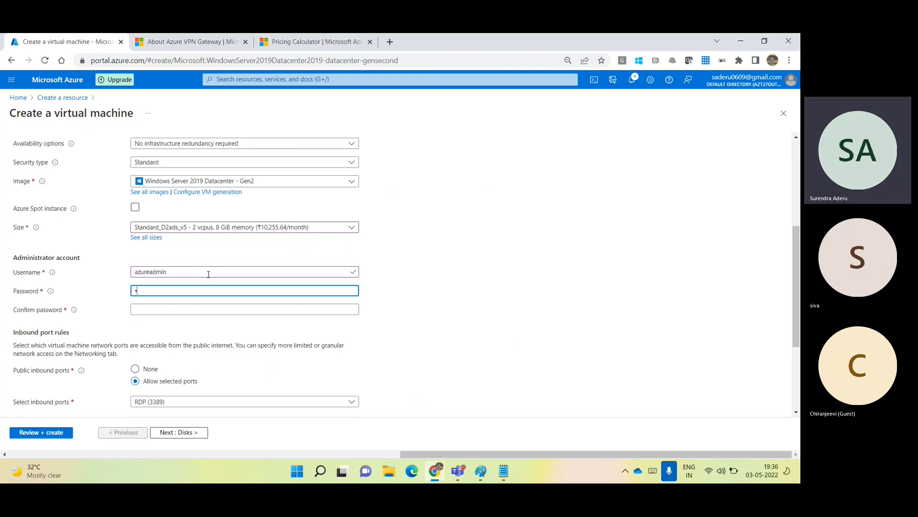
type("••••")
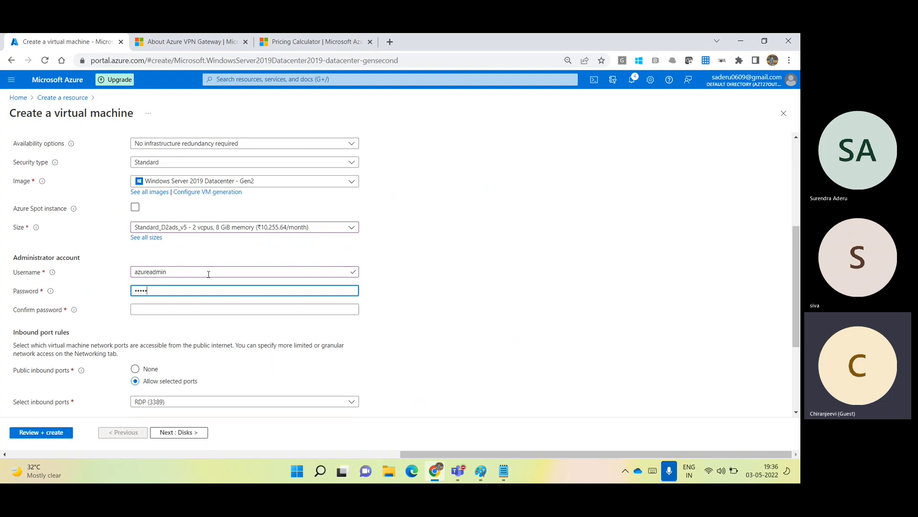
type("•••••••")
key("Tab")
type("••••••••••••")
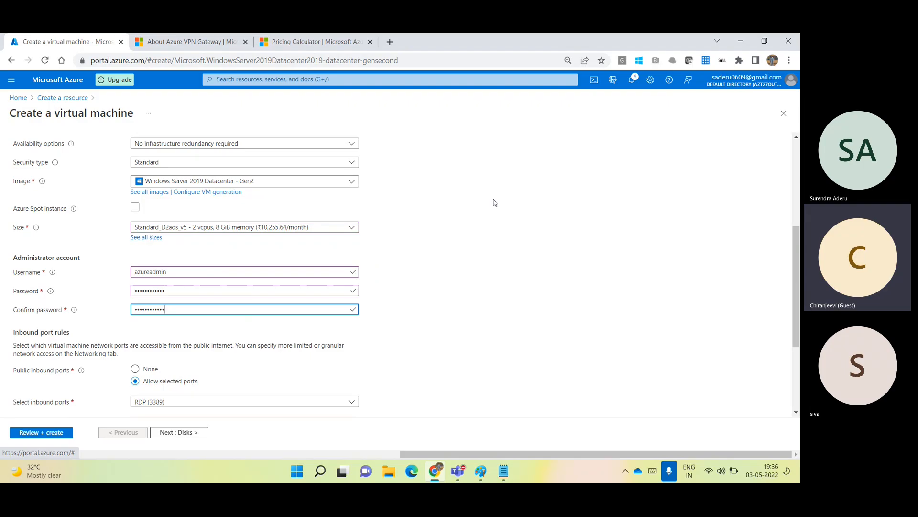
left_click(635, 79)
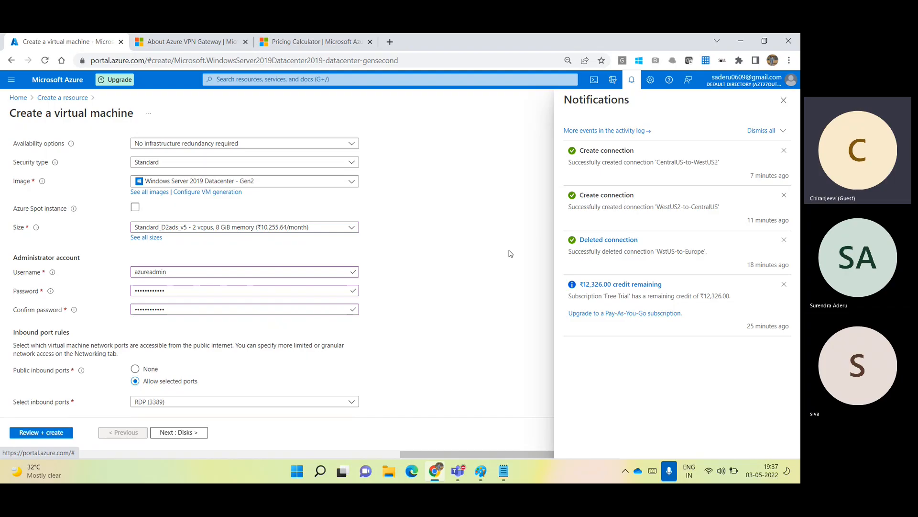
left_click(784, 100)
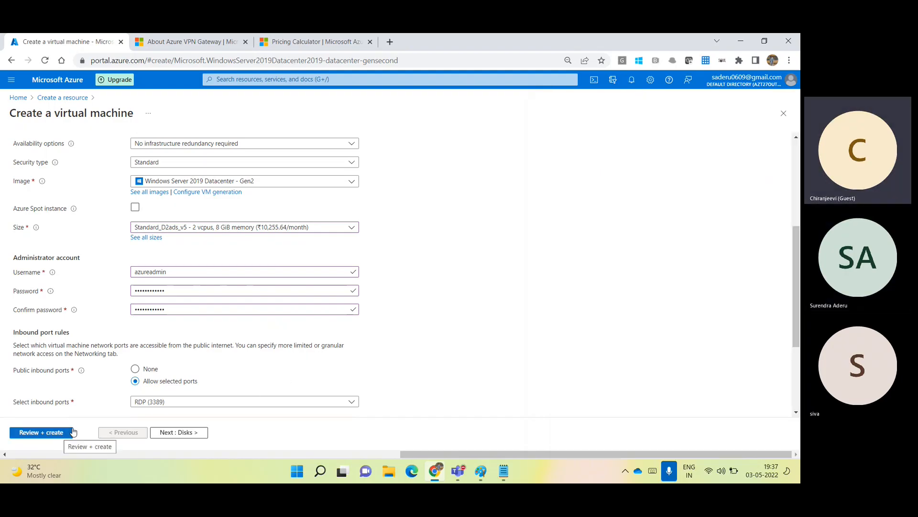
Advance past Disks and Networking to Review + create until validation passes.
left_click(193, 433)
left_click(194, 433)
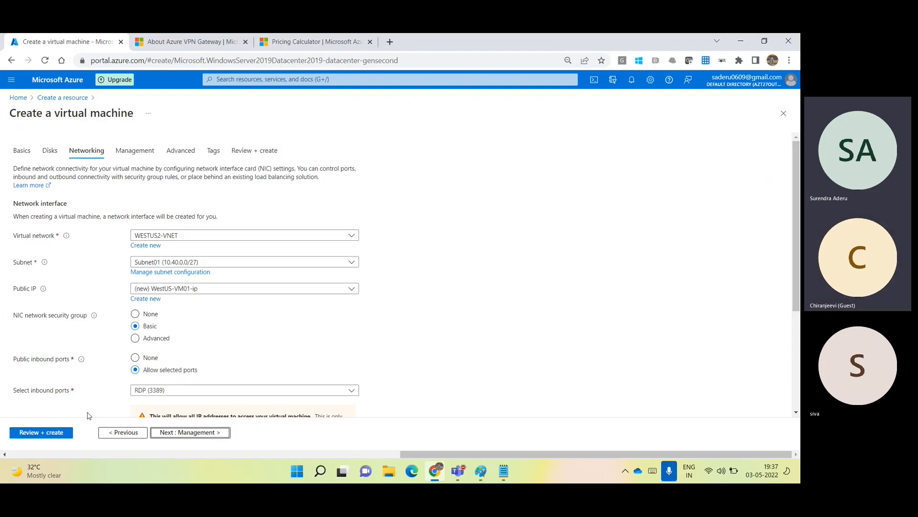
left_click(56, 432)
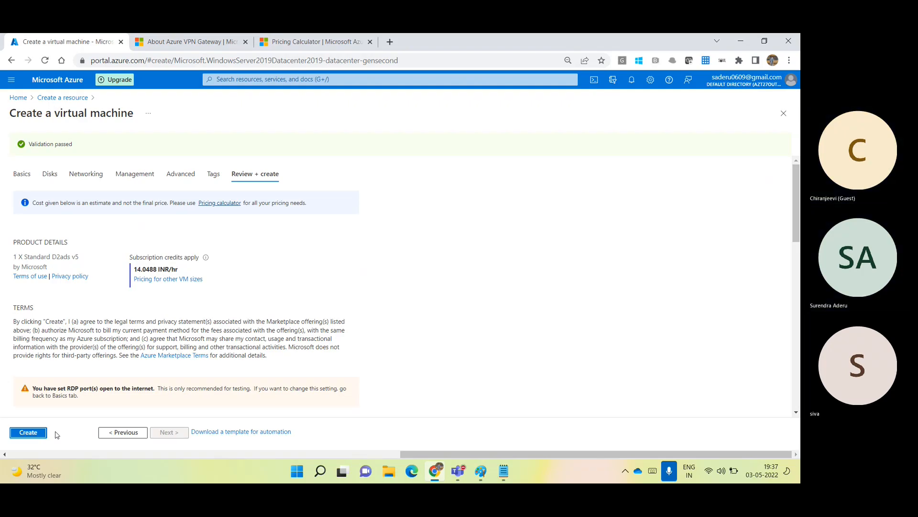
Create the VM in S2S-RG and return to the Azure portal home page.
left_click(29, 435)
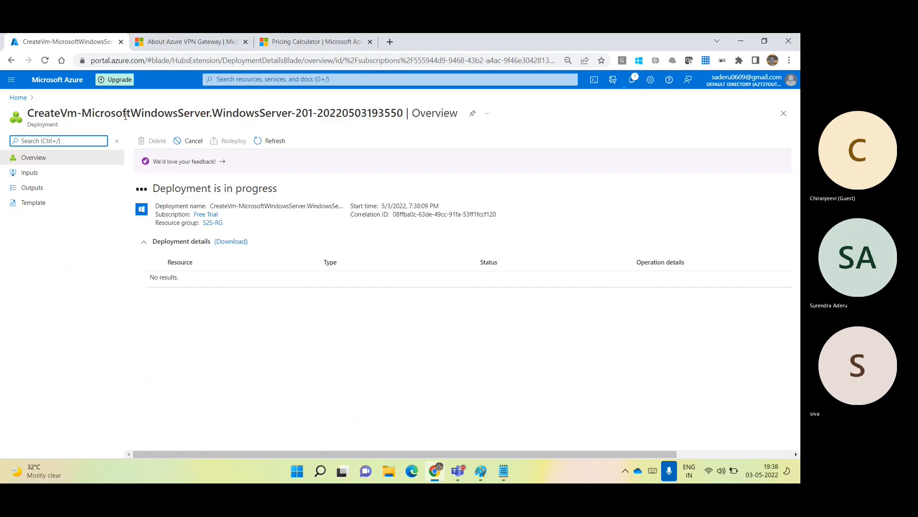
left_click(54, 79)
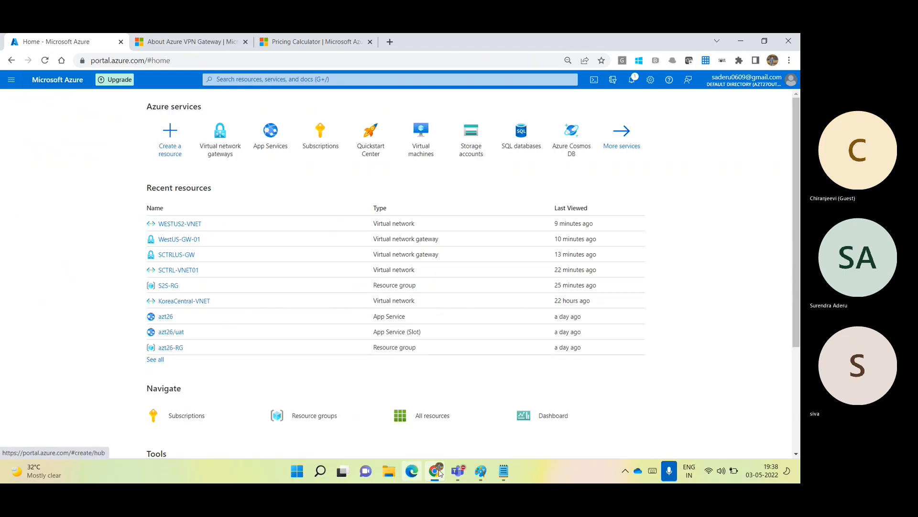
left_click(480, 471)
Minimize Teams and add the label WestUS-VM01 under 10.40.0.0/24 in the West US 2 box.
mouse_move(458, 471)
left_click(483, 374)
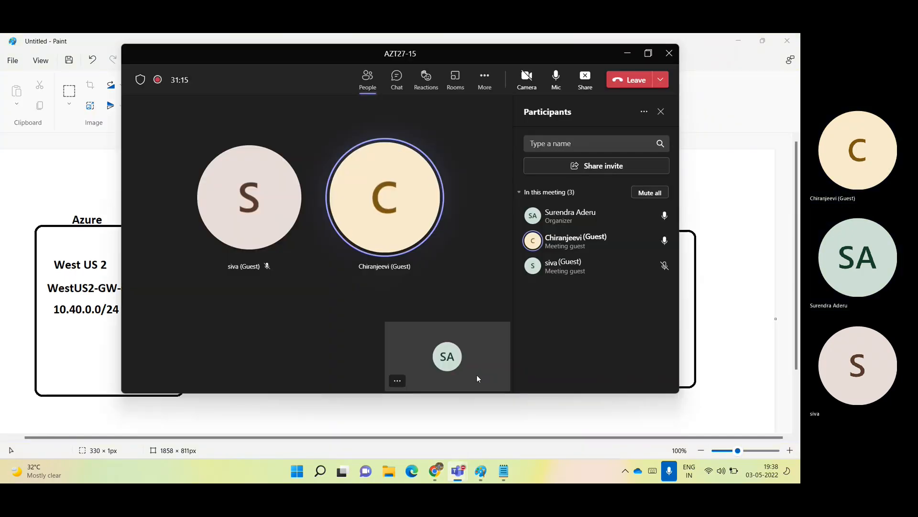
left_click(626, 54)
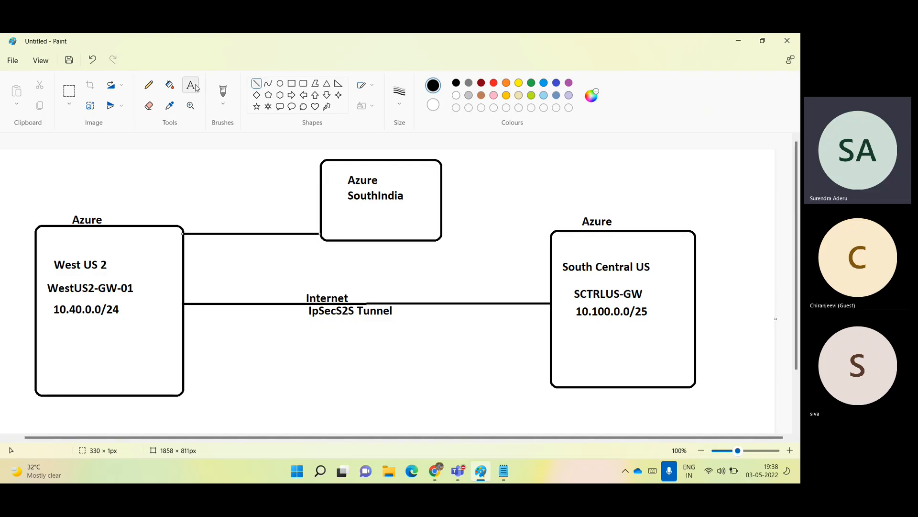
left_click(191, 86)
left_click(49, 328)
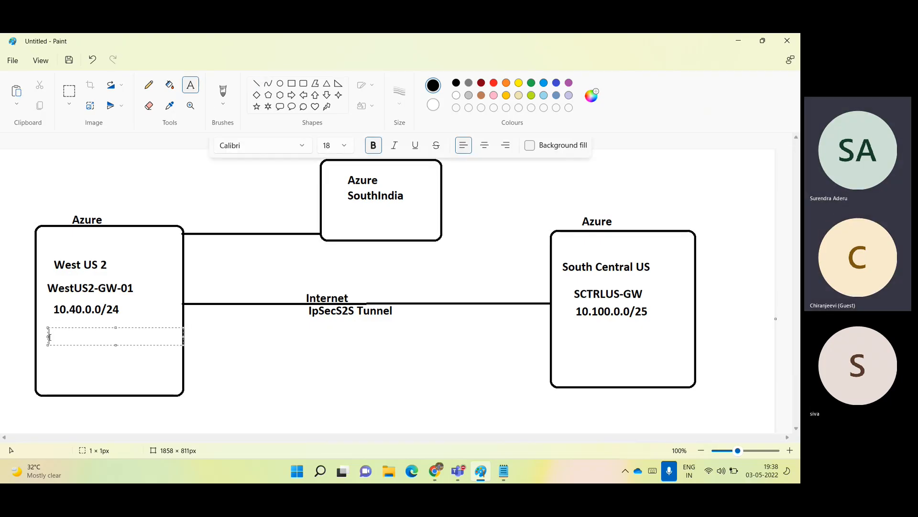
type("Wes")
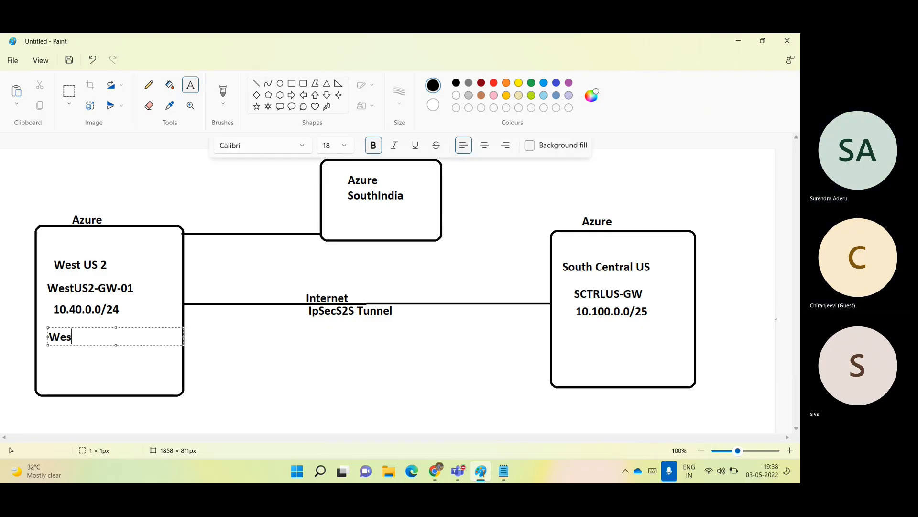
type("tUS-VM01")
left_click(436, 471)
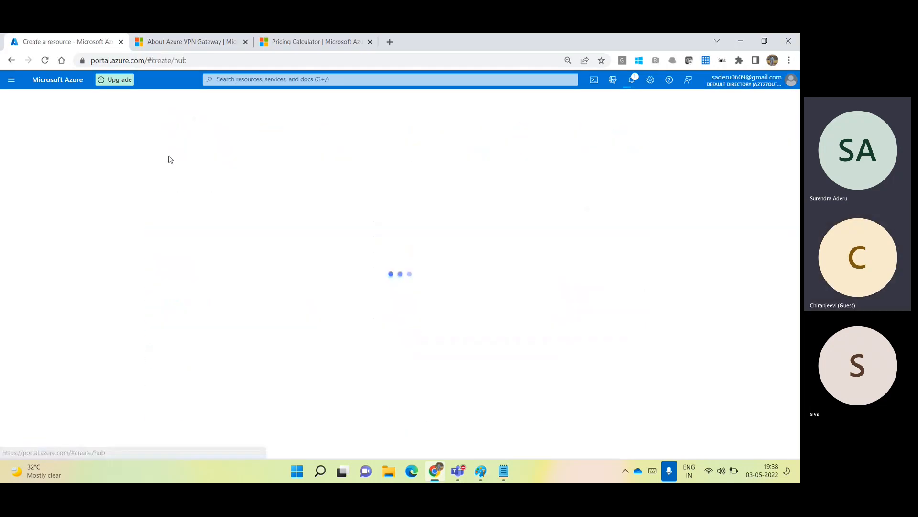
Start a Windows Server 2019 Datacenter VM in resource group S2S-SCTRL.
left_click(414, 186)
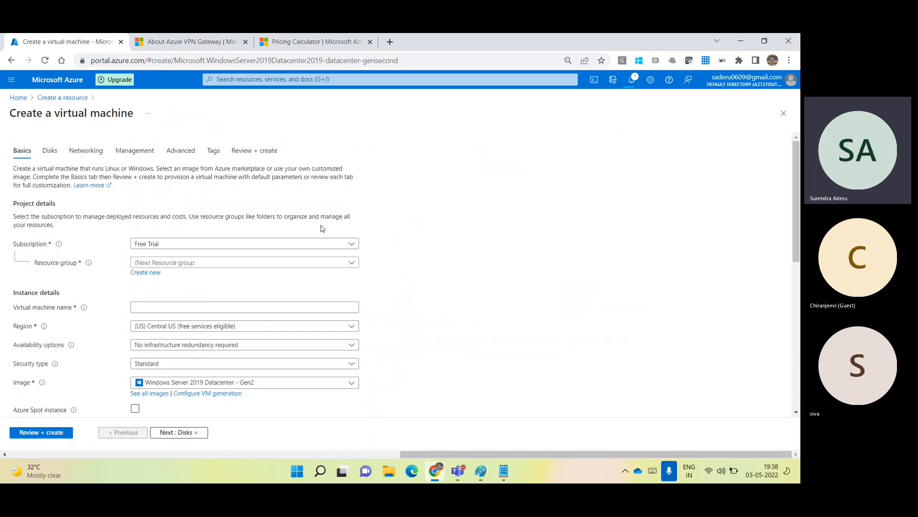
left_click(182, 267)
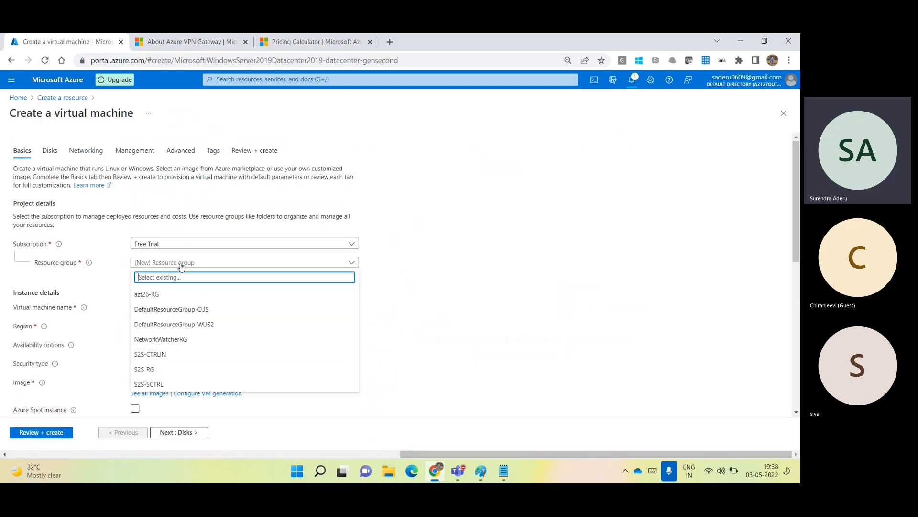
left_click(154, 355)
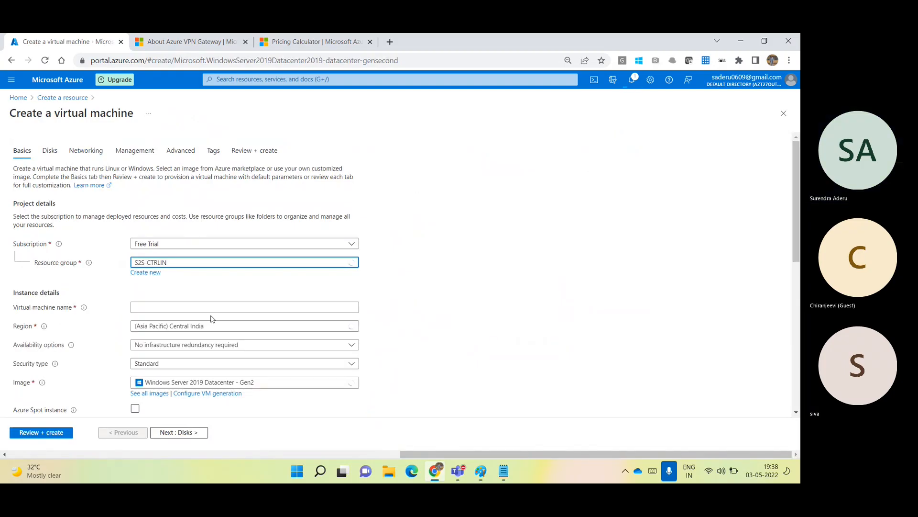
left_click(162, 263)
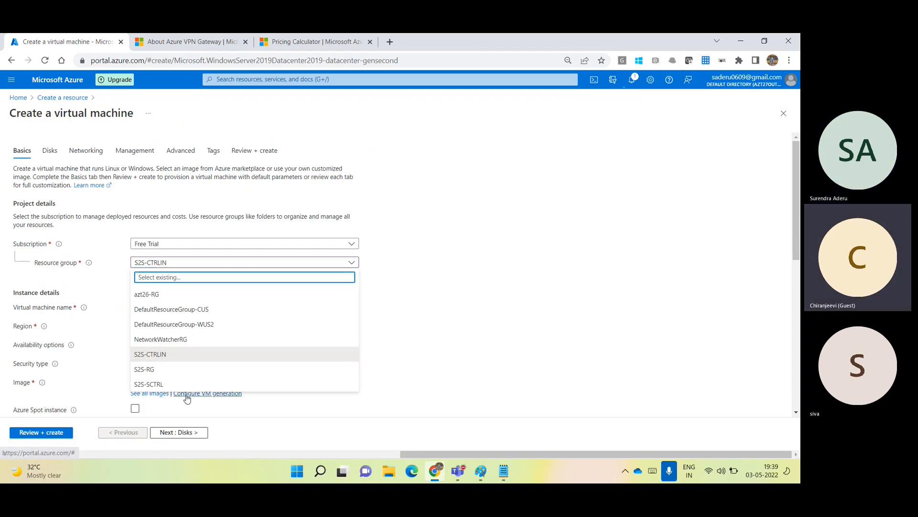
left_click(150, 382)
Name the virtual machine Central-US-VM01, correcting the typed prefix and spelling.
left_click(185, 307)
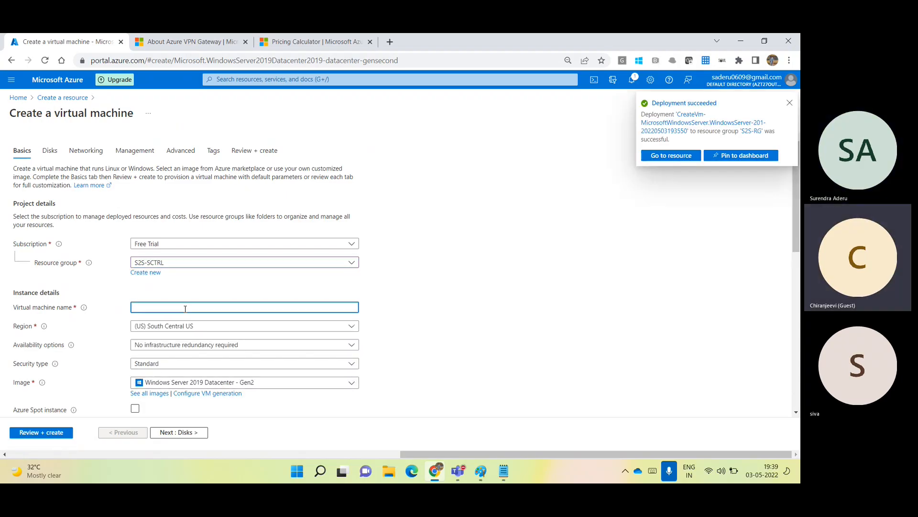
type("South")
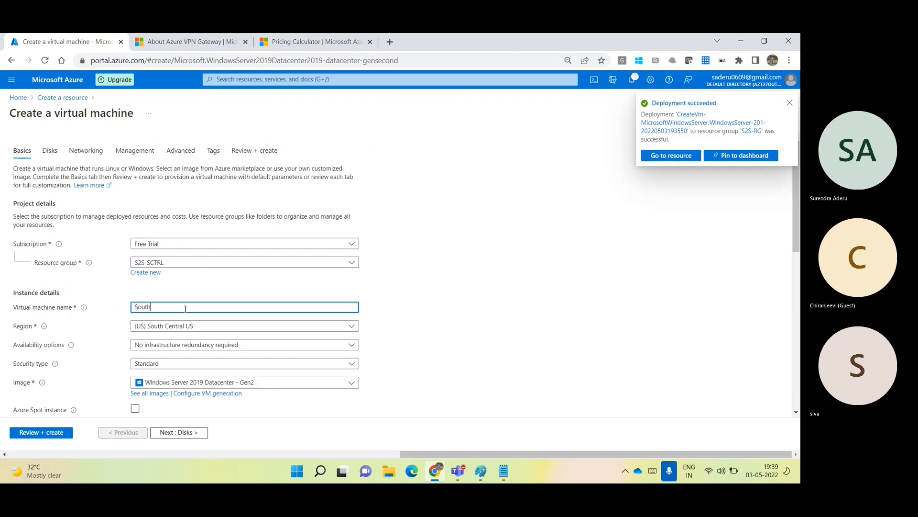
type("Cenral")
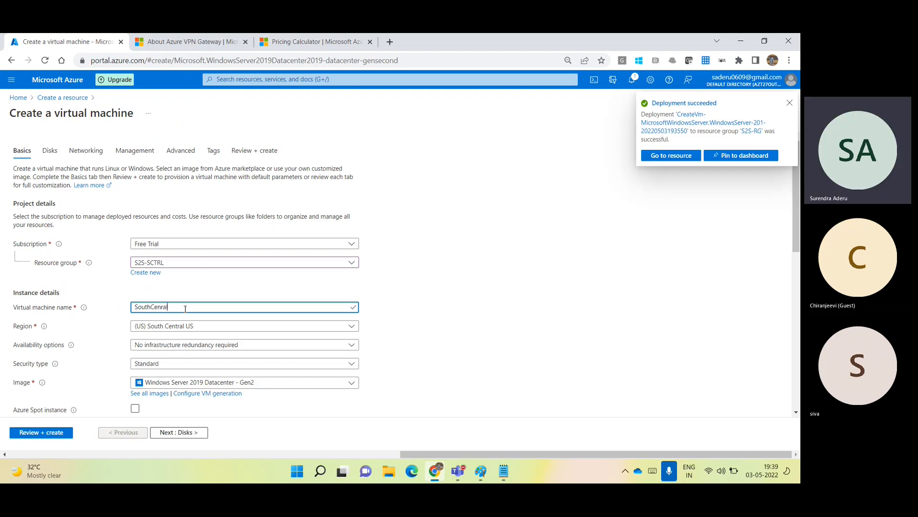
type("-US")
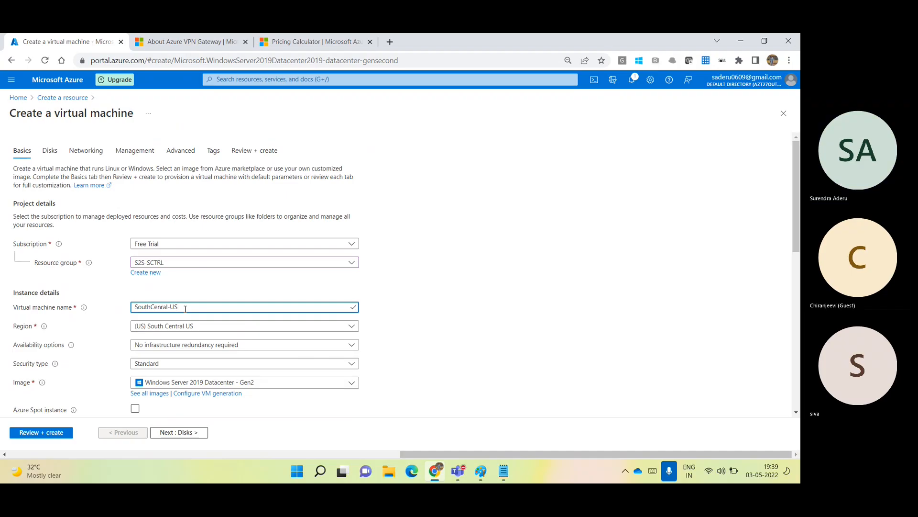
type("-VM01")
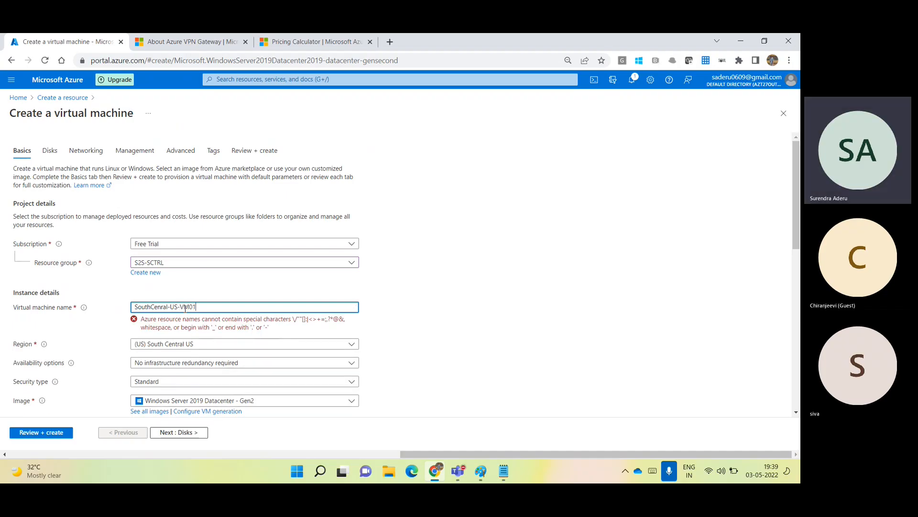
left_click_drag(152, 306, 139, 307)
key("BackSpace")
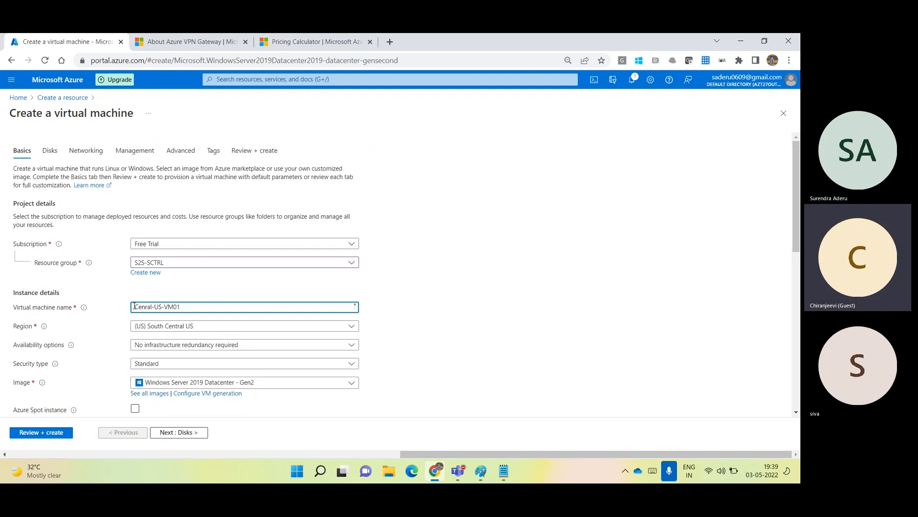
double_click(148, 307)
type("Central")
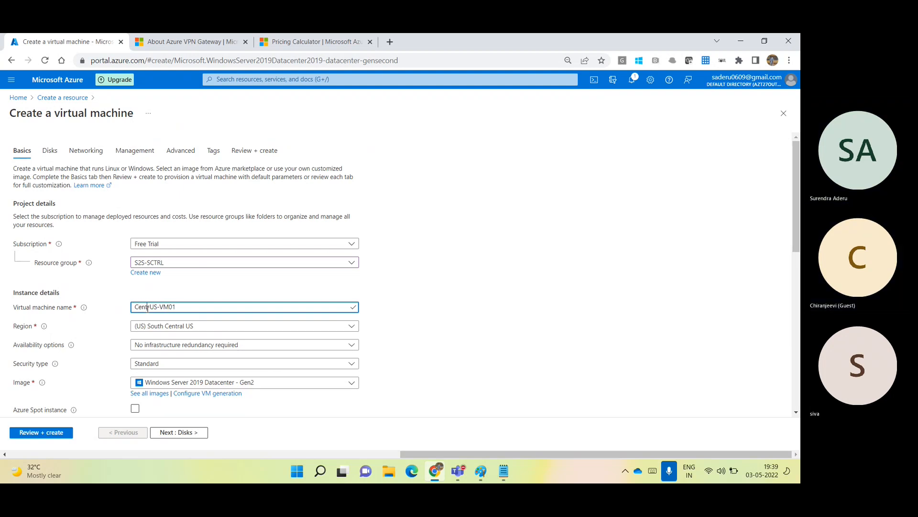
left_click(448, 310)
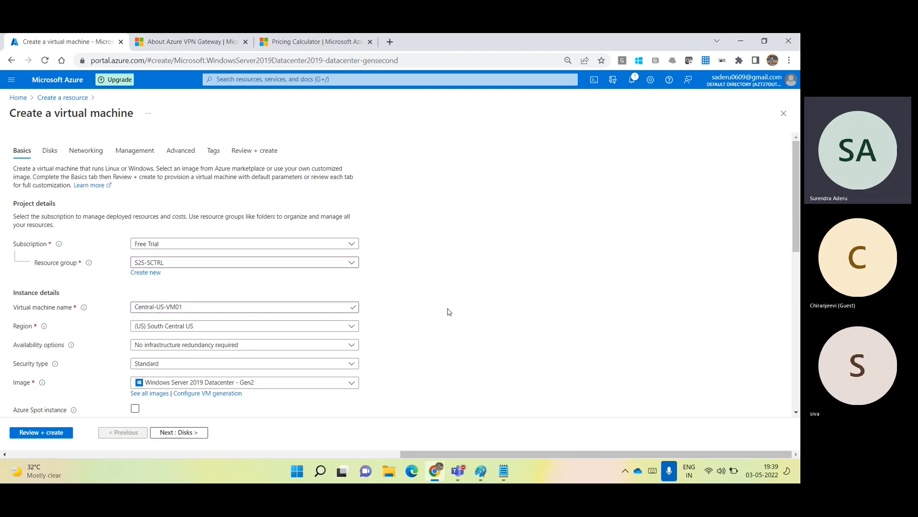
scroll(448, 311, "down", 3)
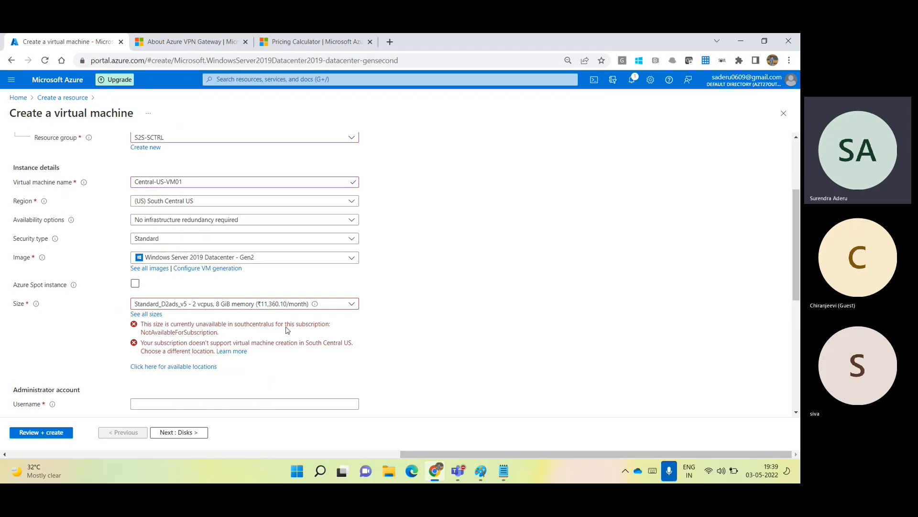
left_click(152, 314)
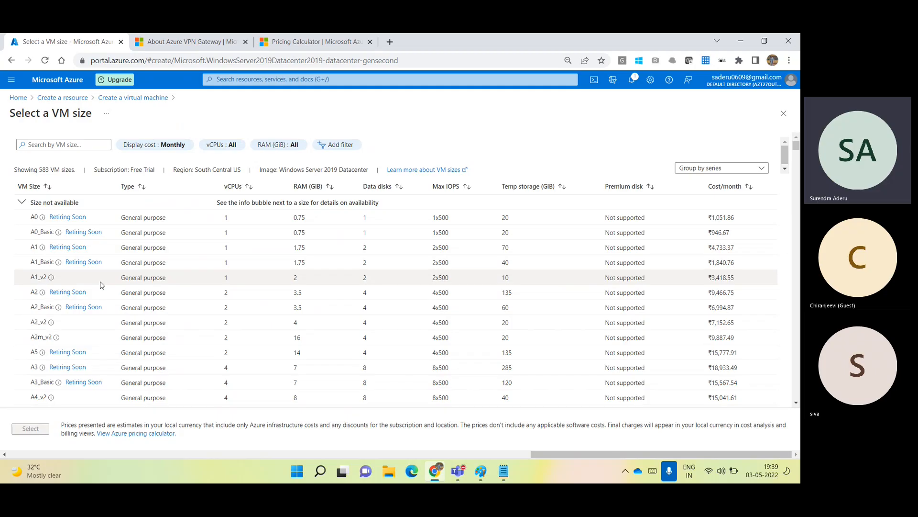
left_click(98, 368)
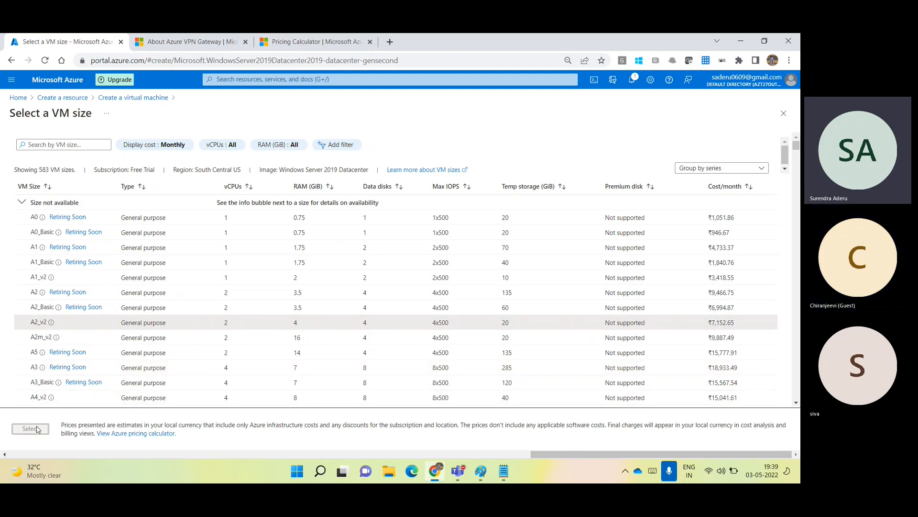
left_click(19, 204)
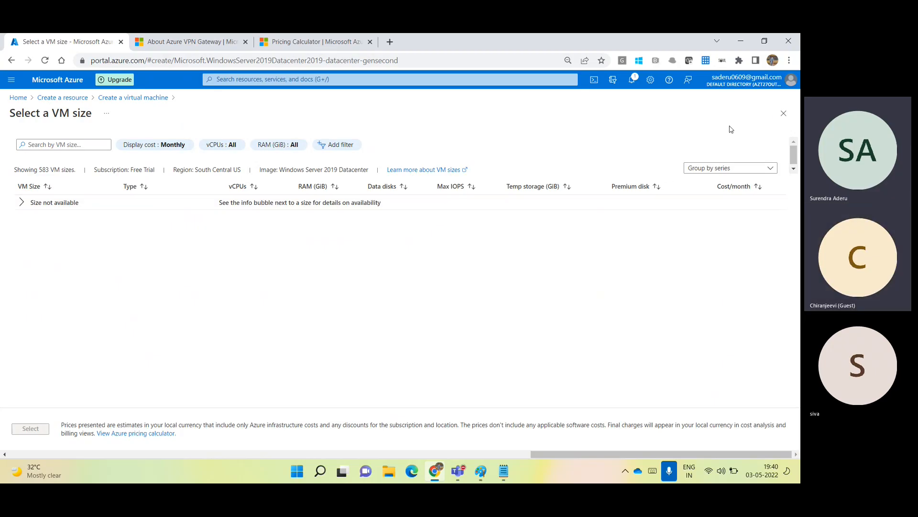
left_click(785, 114)
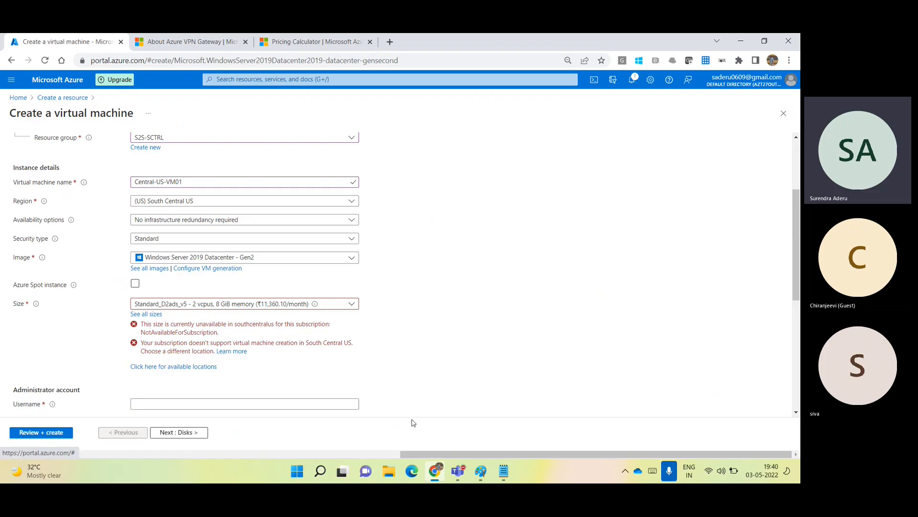
Close the Notepad note without saving it.
left_click(503, 471)
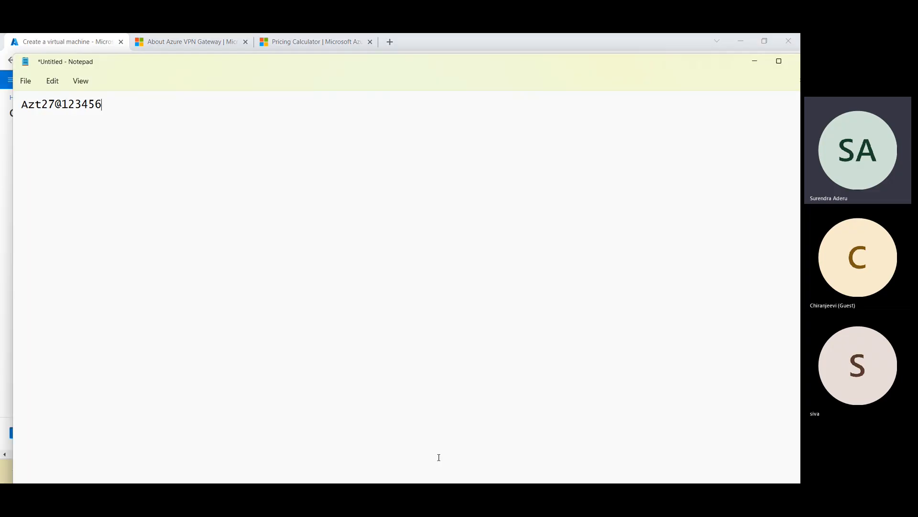
left_click(779, 63)
left_click(787, 41)
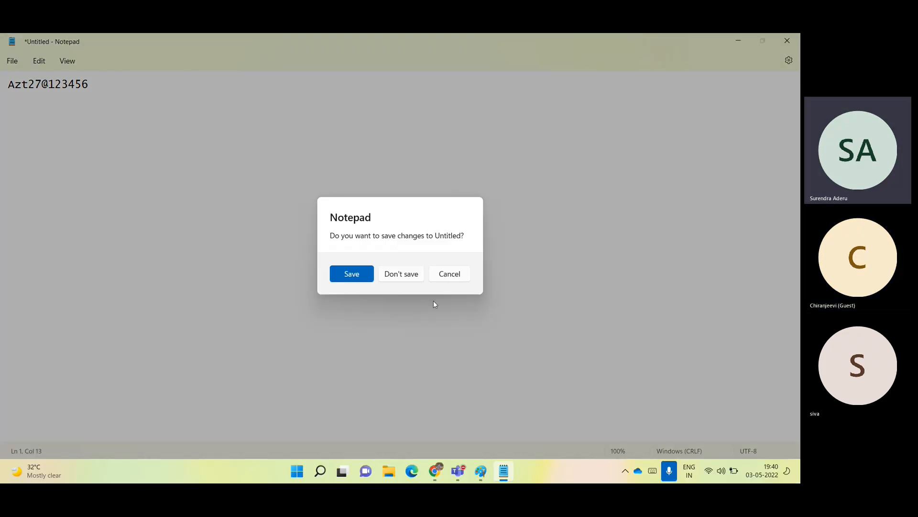
left_click(408, 279)
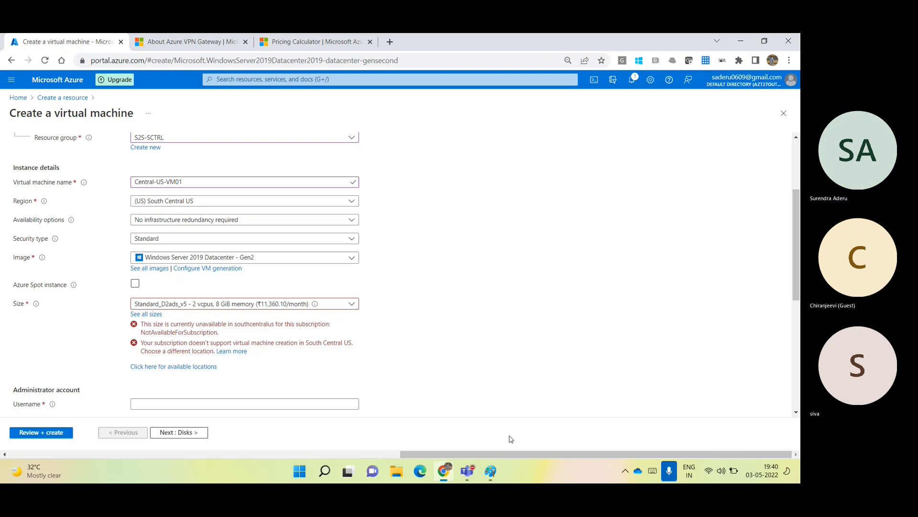
Add CentralUS-VM01 to the South Central US box, plus IPs 10.40.0.4 and 10.100.0.4 under the VM names.
key("alt+Tab")
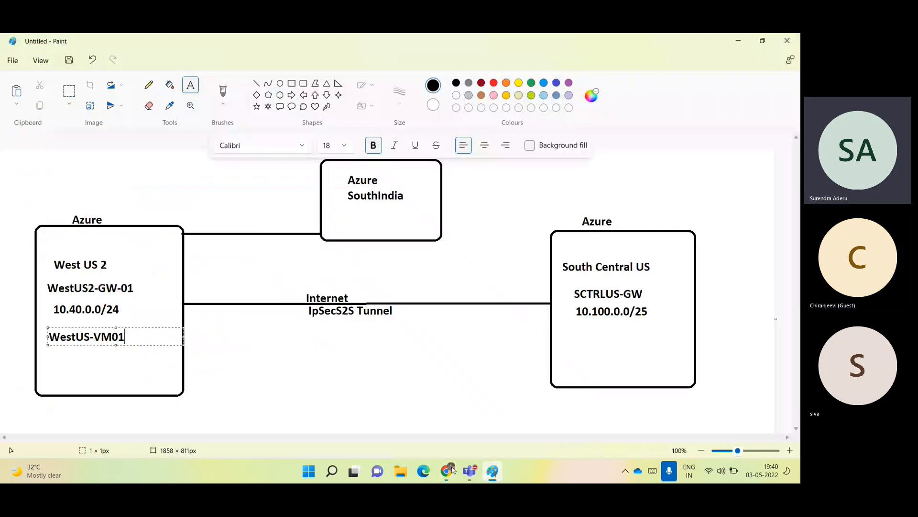
left_click(562, 330)
type("CentralUS-VM0")
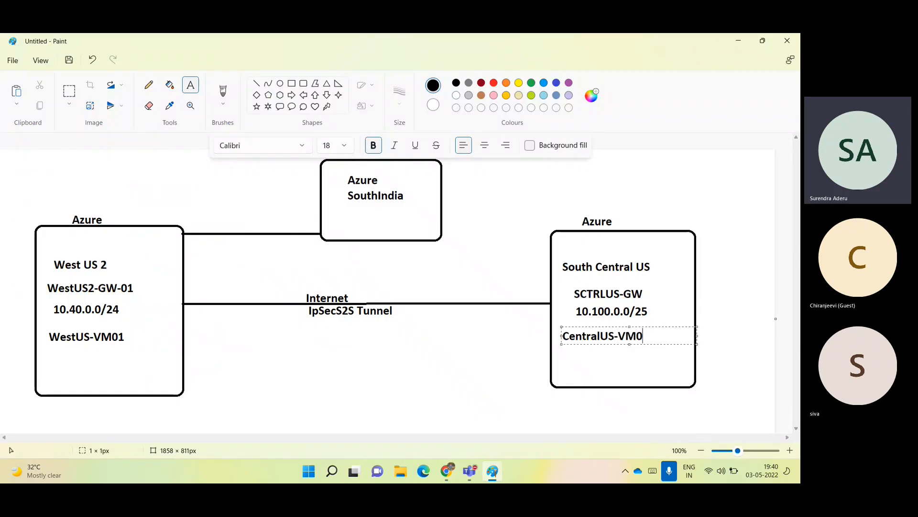
type("1")
left_click(52, 349)
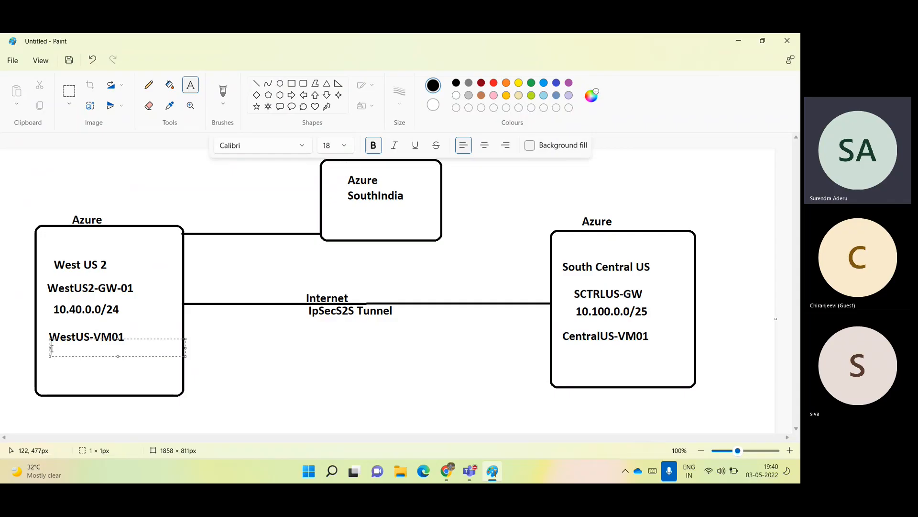
type("10.40.0.4")
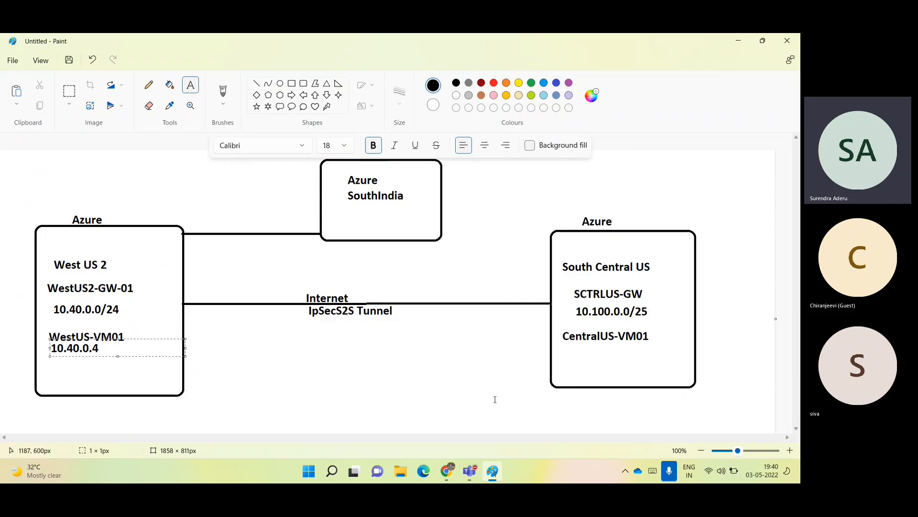
left_click(578, 351)
type("10.100.0")
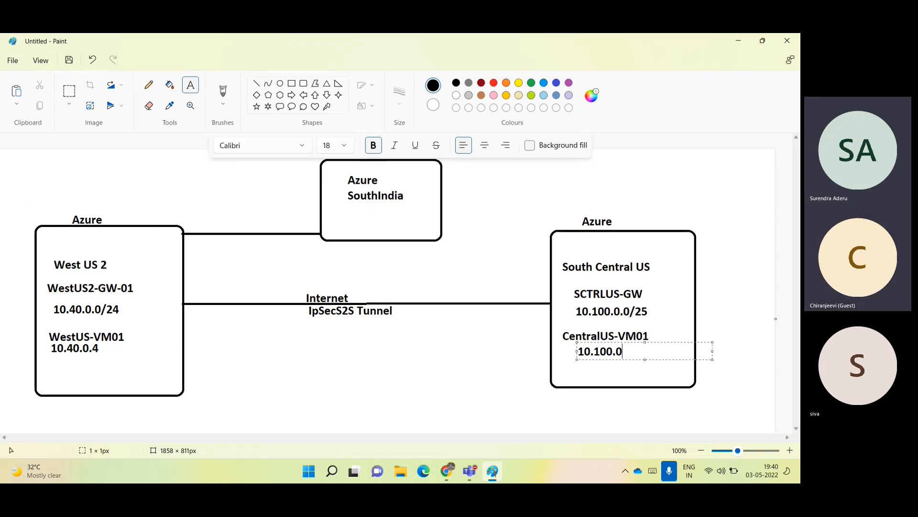
type(".4")
left_click(355, 227)
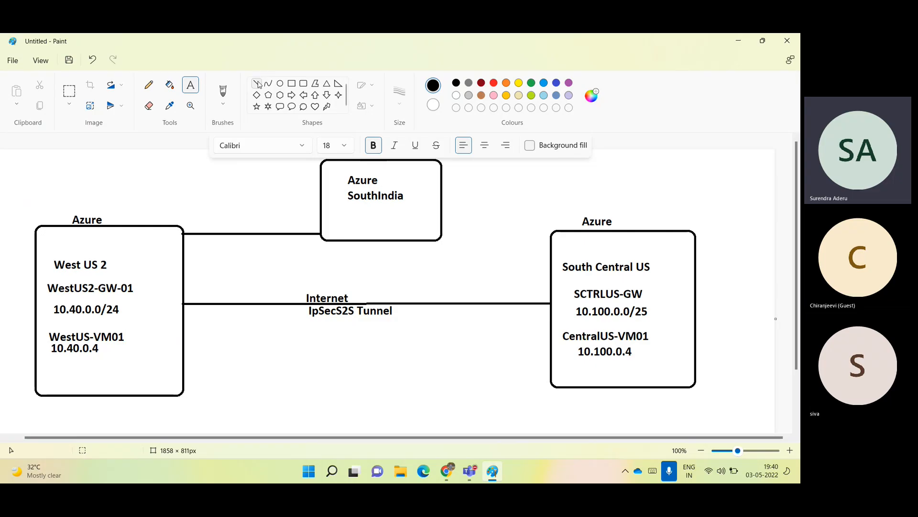
left_click(564, 225)
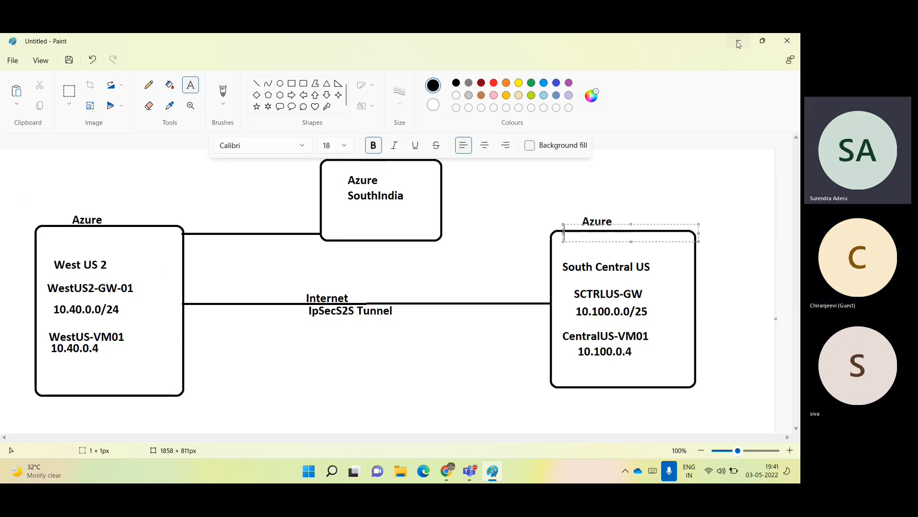
Discard the unsaved VM draft and delete the S2S-RG resource group.
left_click(739, 42)
left_click(77, 82)
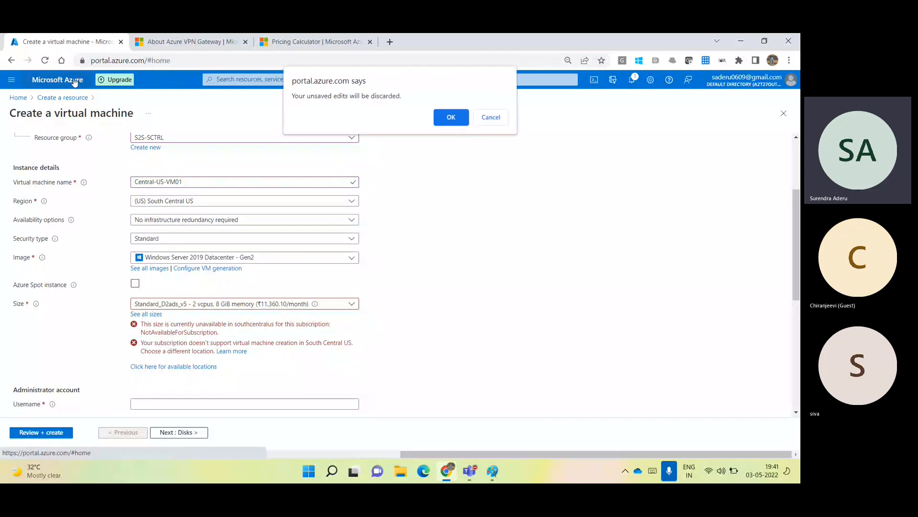
key("Return")
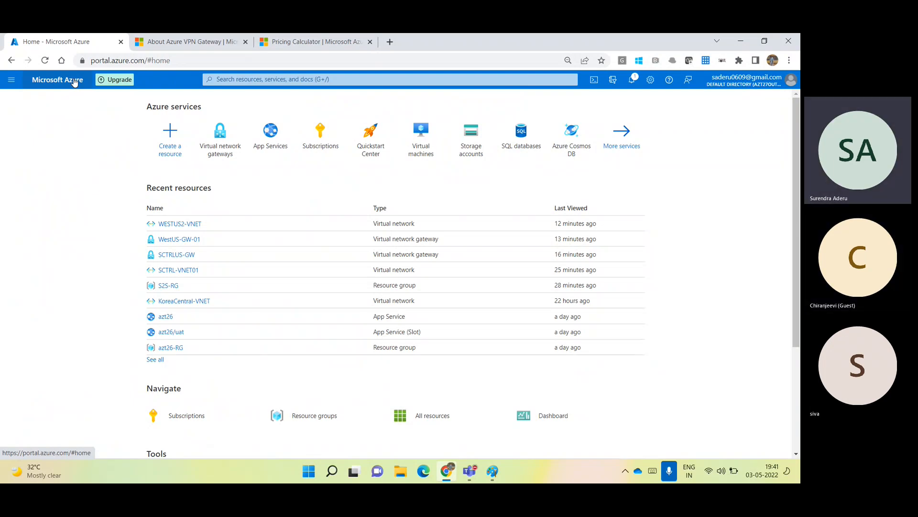
left_click(171, 288)
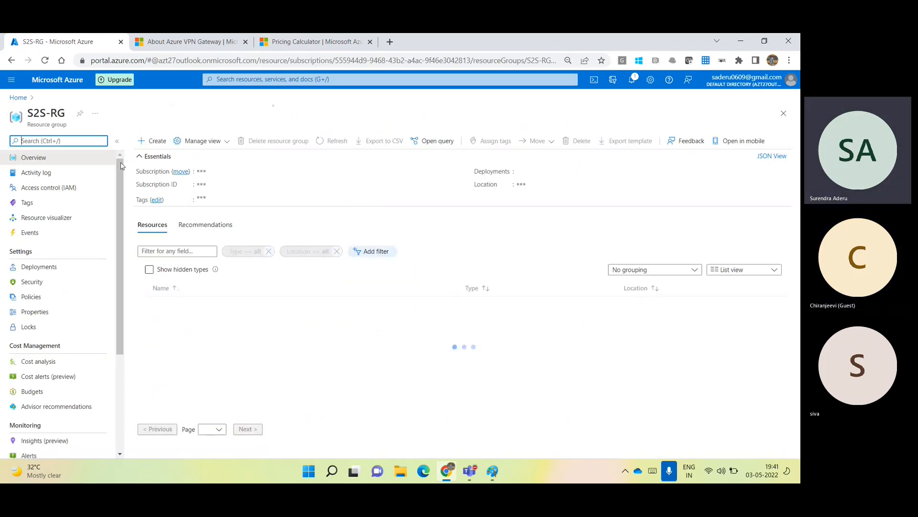
left_click(289, 140)
type("S2S-RG")
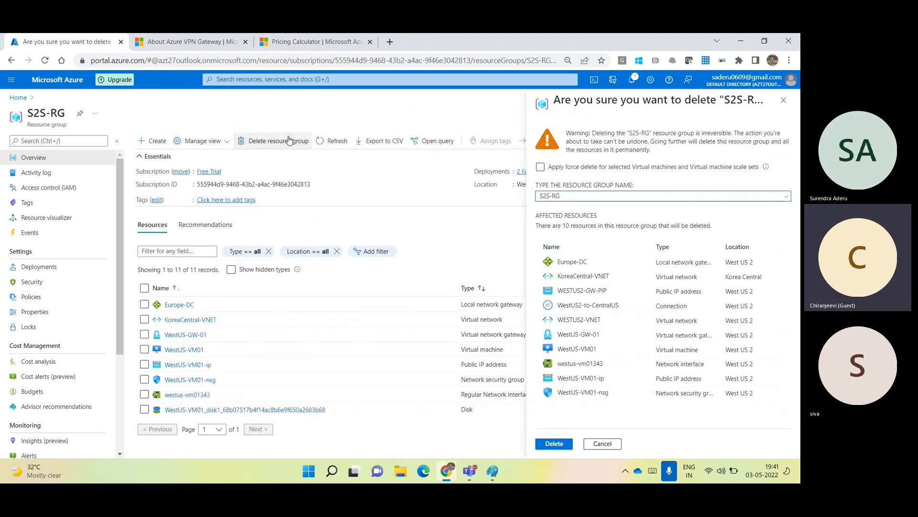
left_click(554, 443)
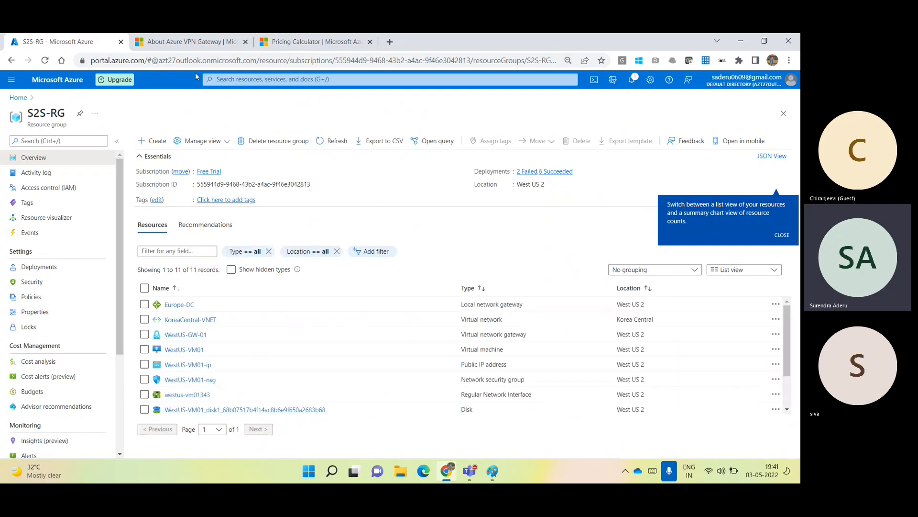
left_click(66, 88)
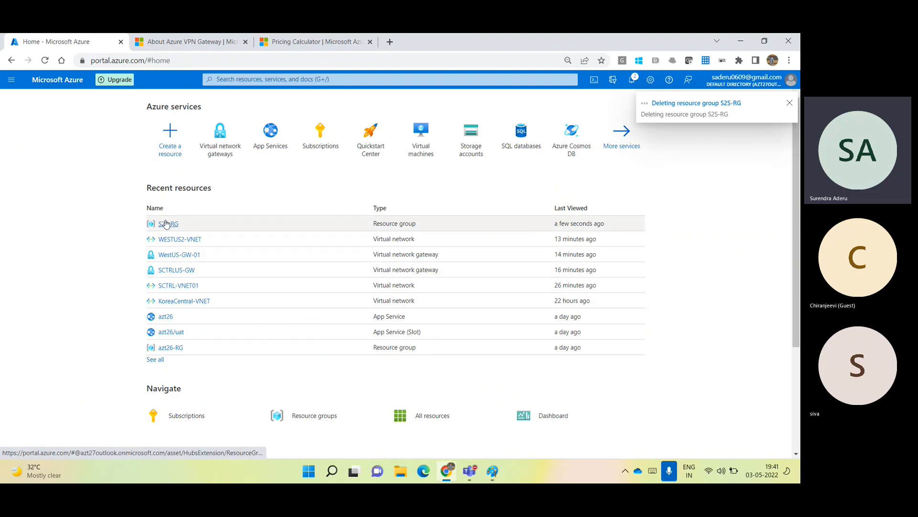
Delete the S2S-SCTRL resource group via the SCTRLUS-GW gateway, then open the Azure slide deck.
left_click(181, 270)
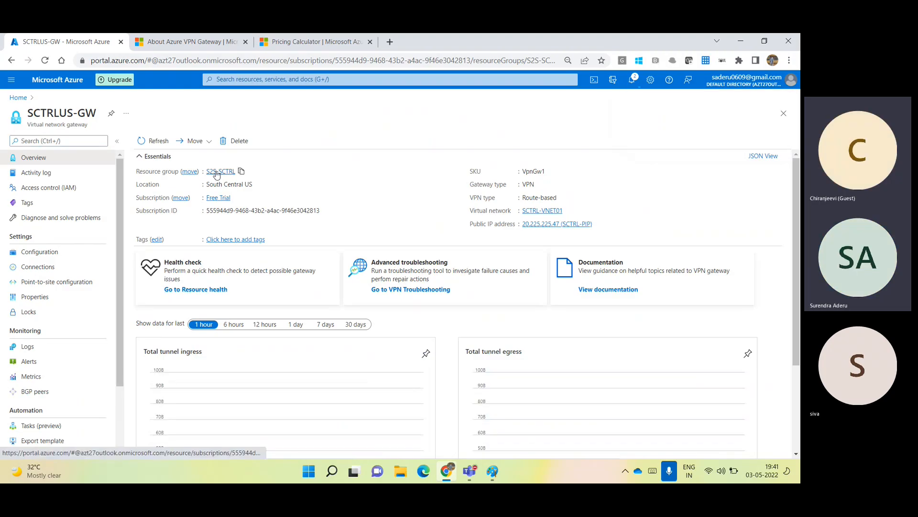
left_click(215, 174)
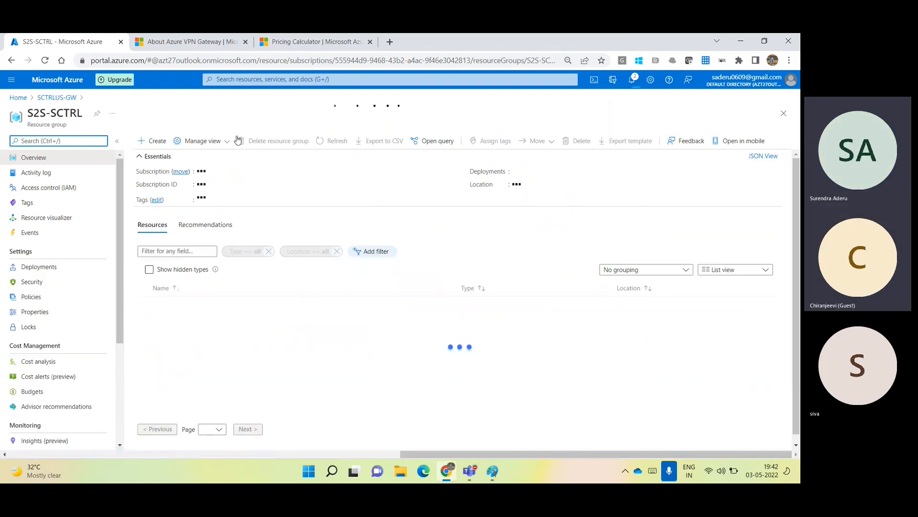
left_click(259, 142)
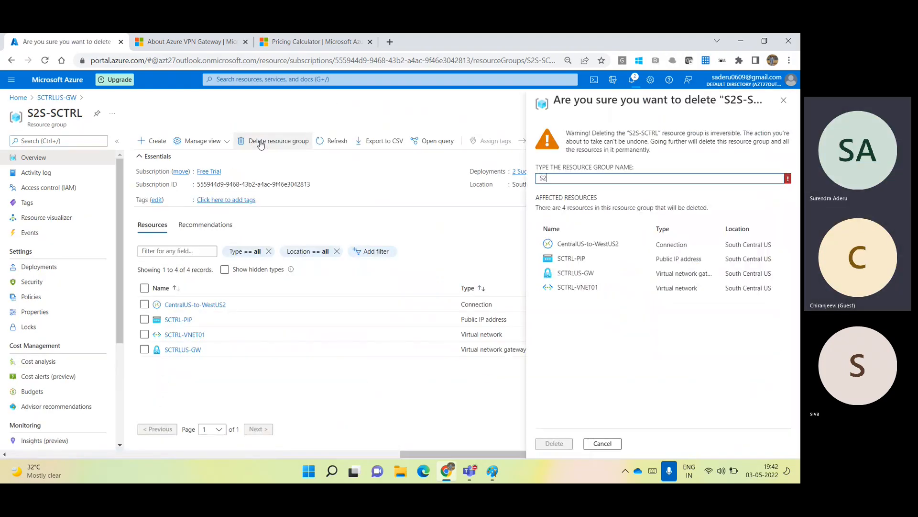
type("S2S-SCTRL")
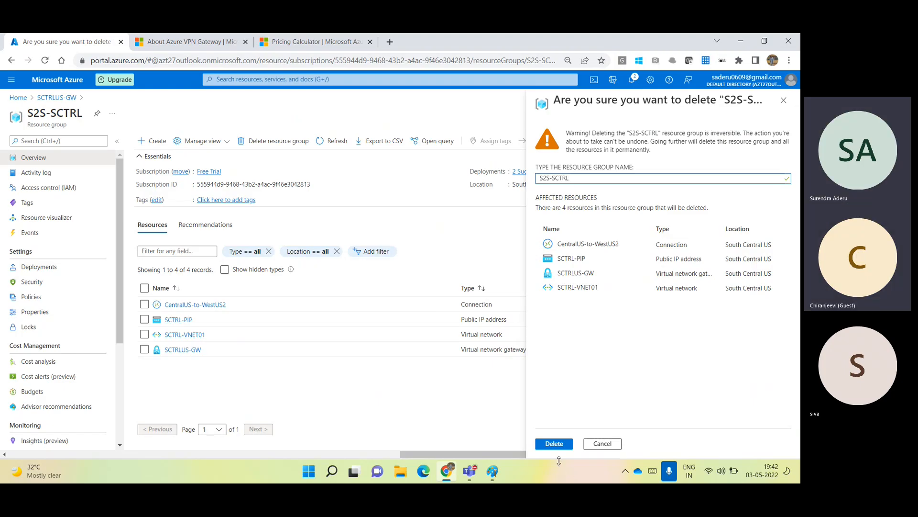
left_click(550, 445)
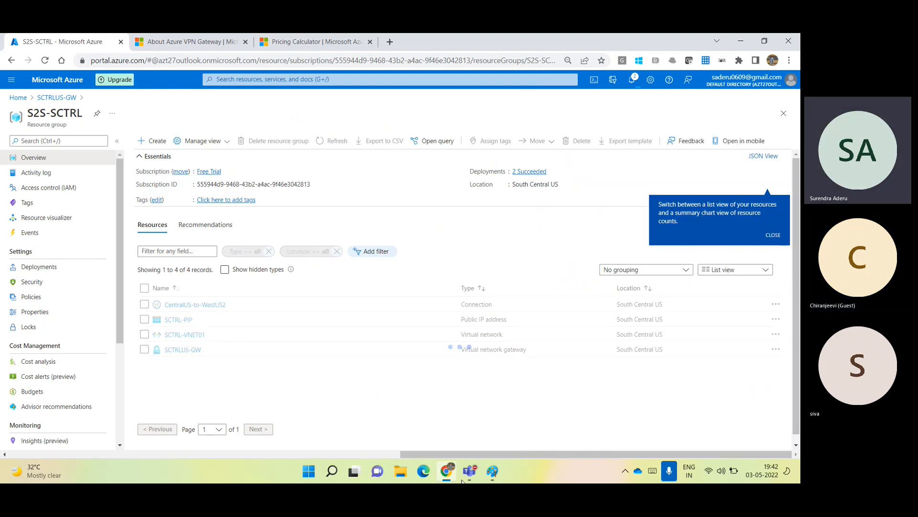
left_click(400, 480)
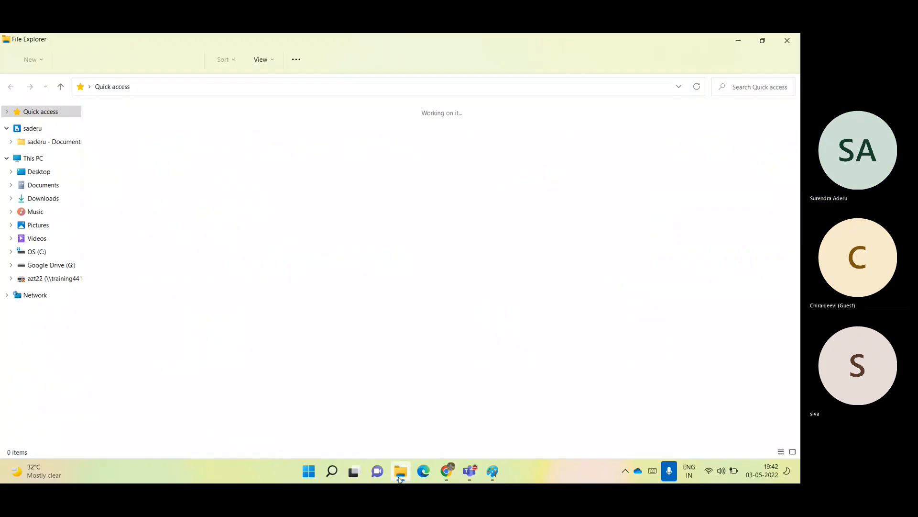
double_click(144, 147)
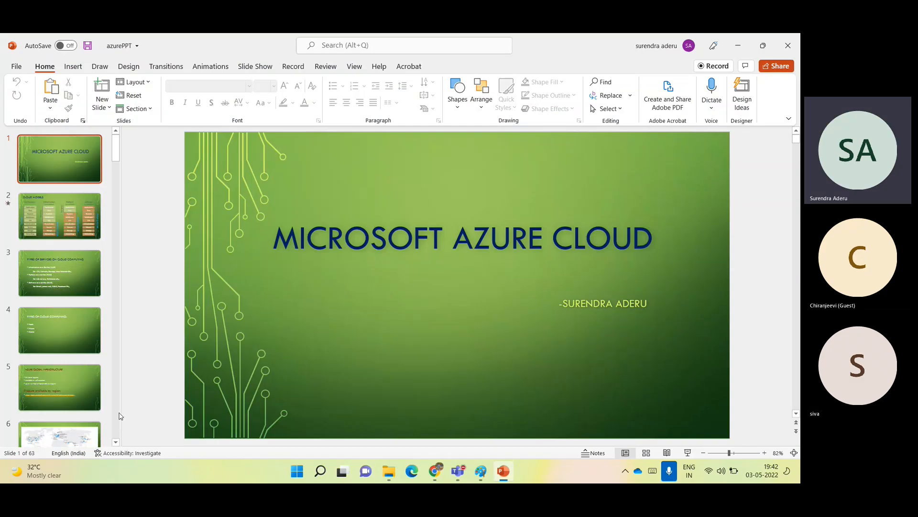
Select slide 31, AZURE POINT-TO-SITE, in the azurePPT deck and present it full screen.
scroll(116, 423, "down", 5)
scroll(117, 423, "down", 5)
scroll(117, 423, "down", 5)
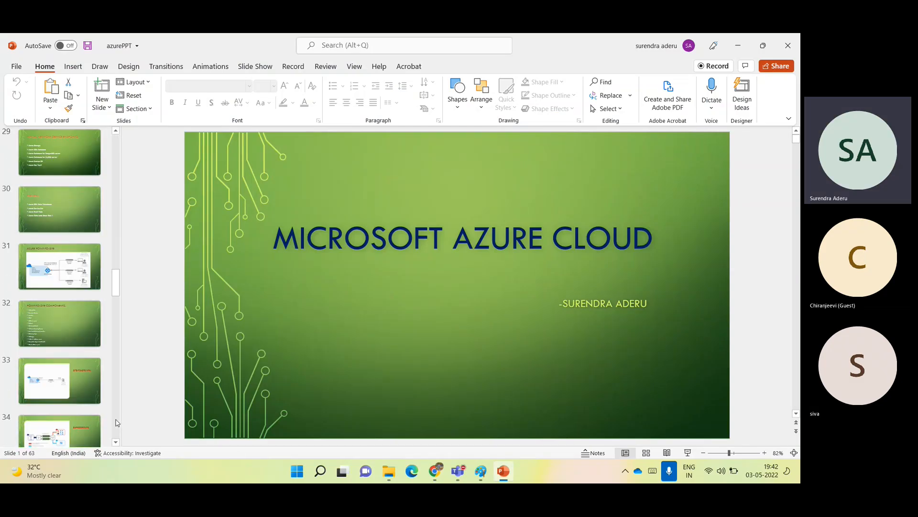
left_click(73, 378)
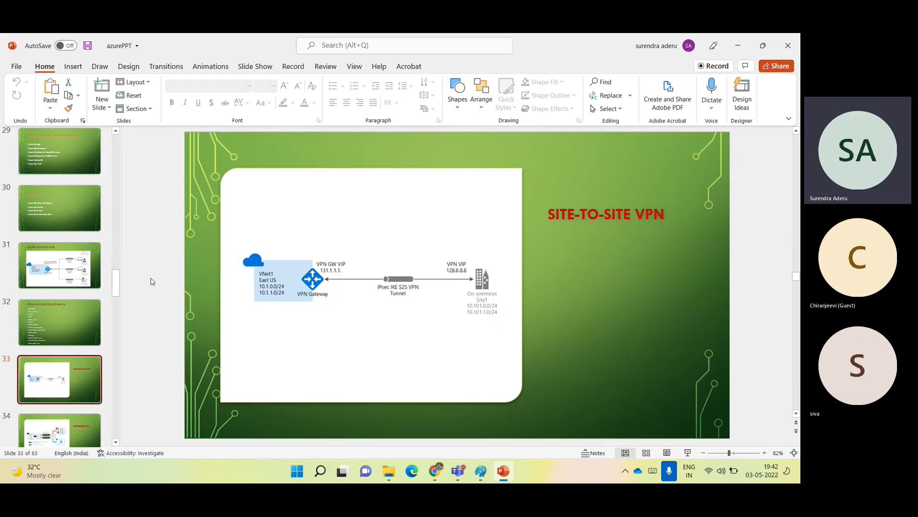
left_click(60, 270)
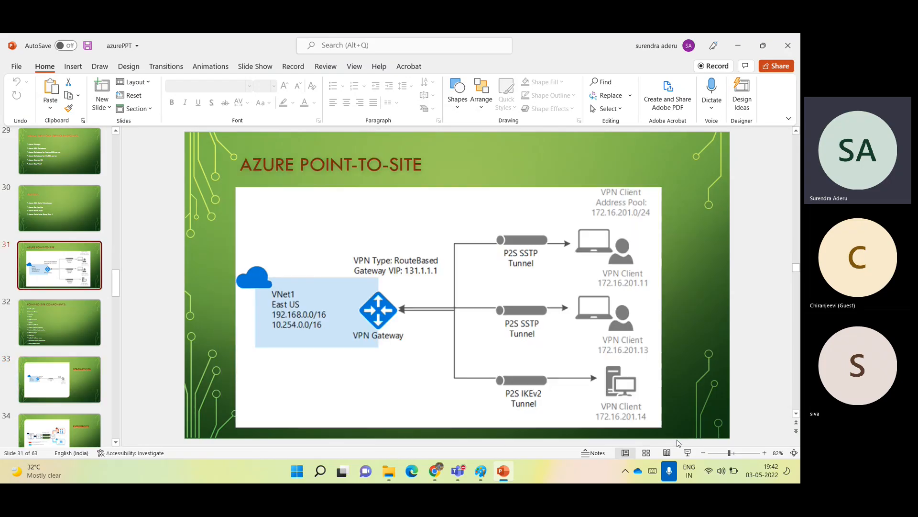
key("shift+F5")
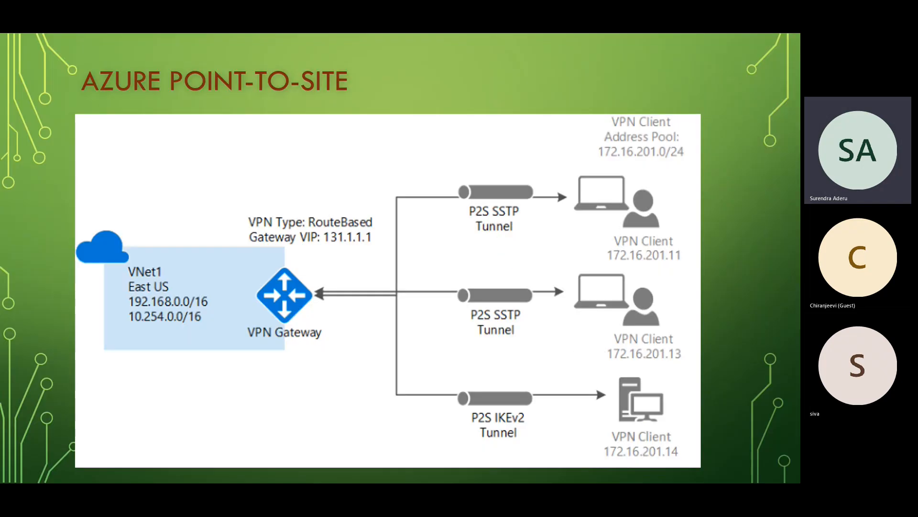
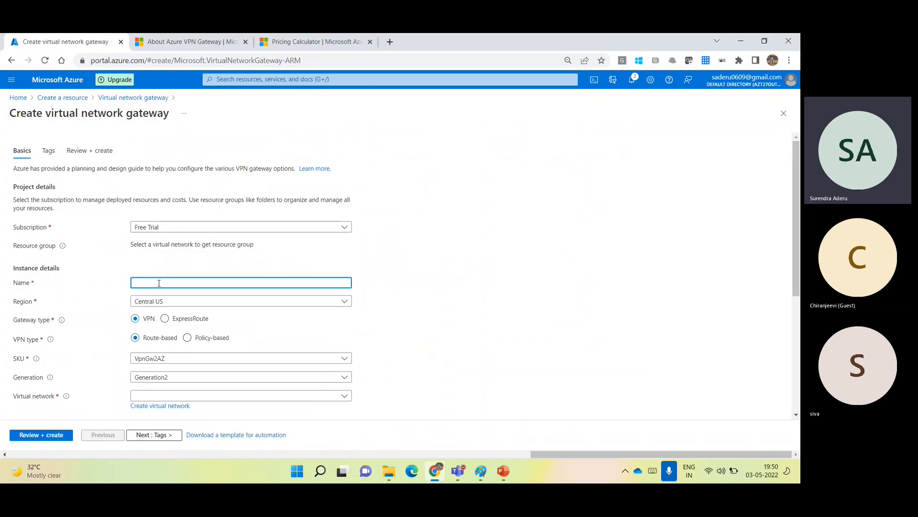
Name the gateway Gateway-01, put it in West US 2, and choose the ExpressRoute type.
type("ER")
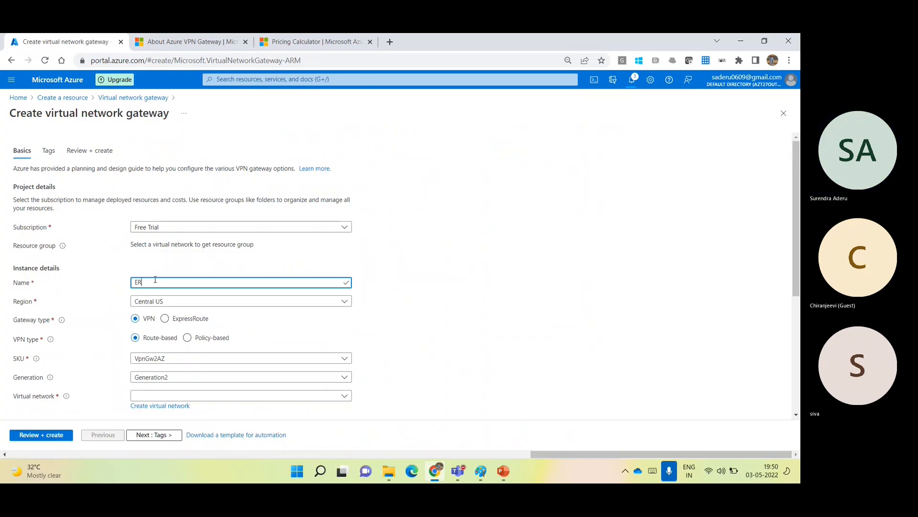
key("BackSpace")
key("BackSpace")
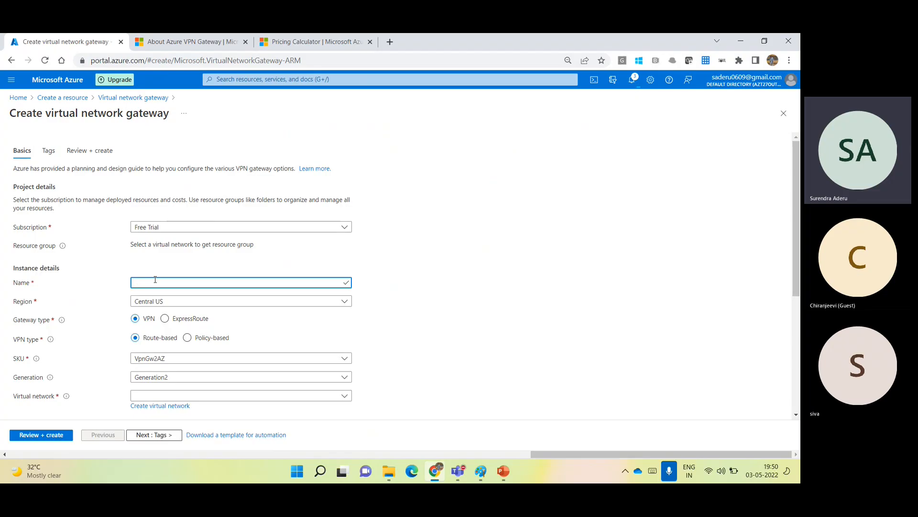
type("Gateway-01")
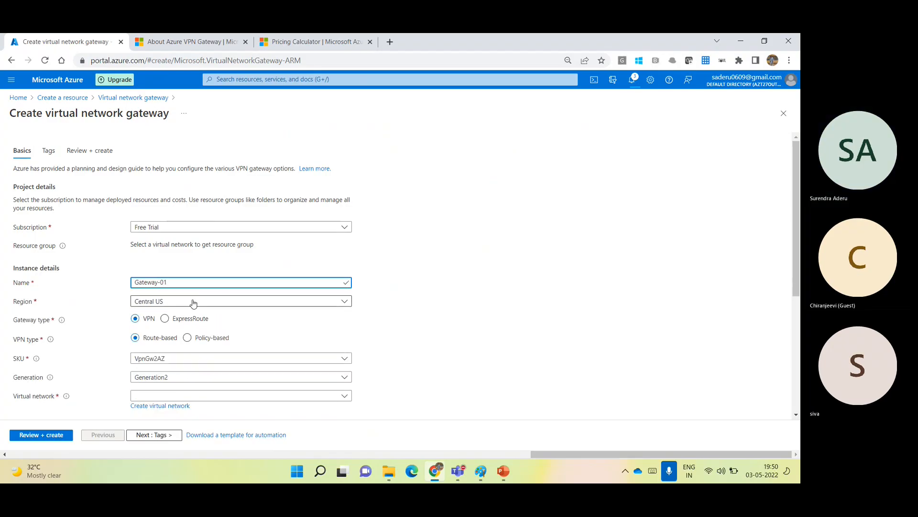
left_click(196, 301)
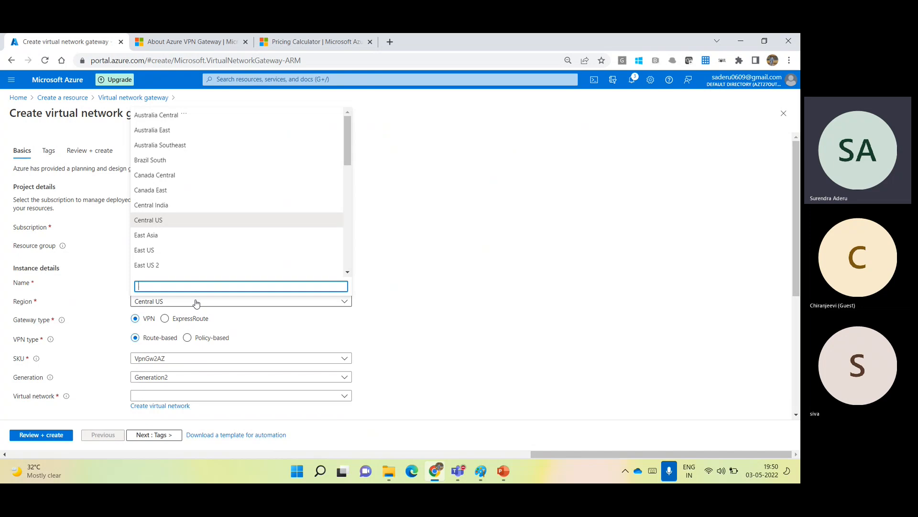
type("wes")
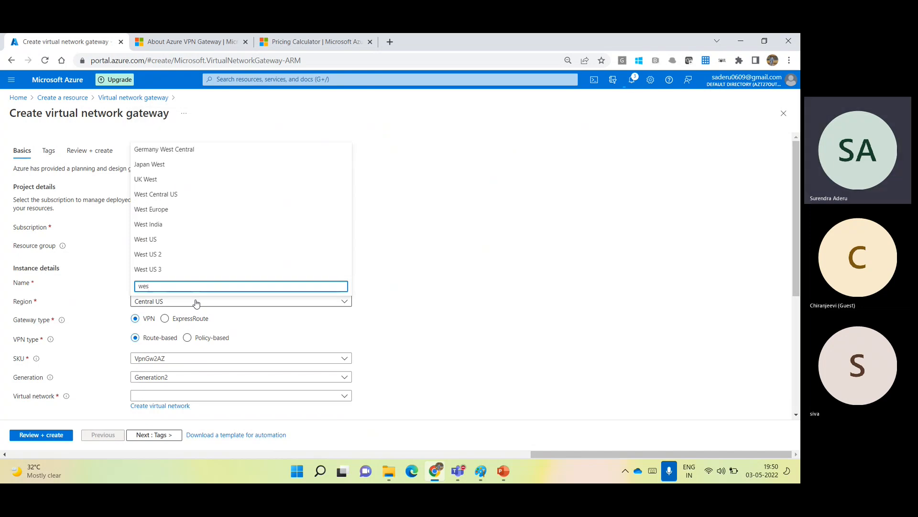
key("BackSpace")
key("BackSpace")
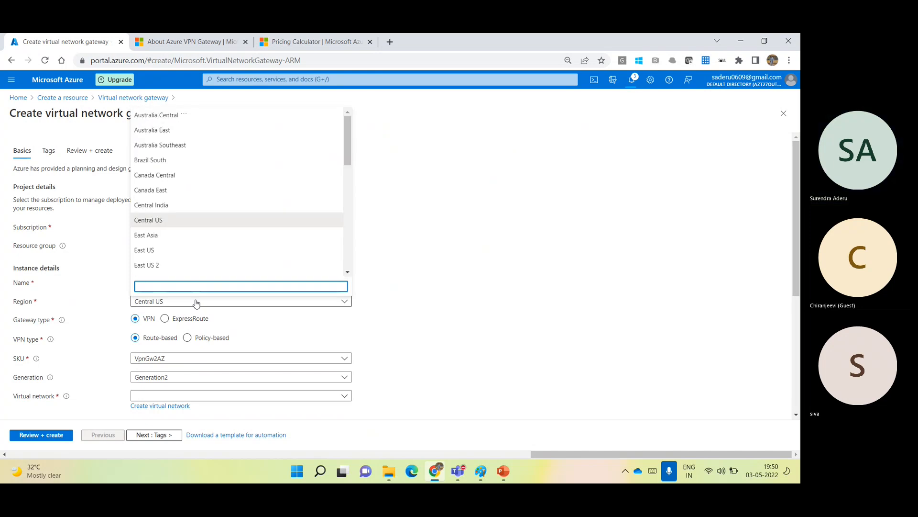
type("west")
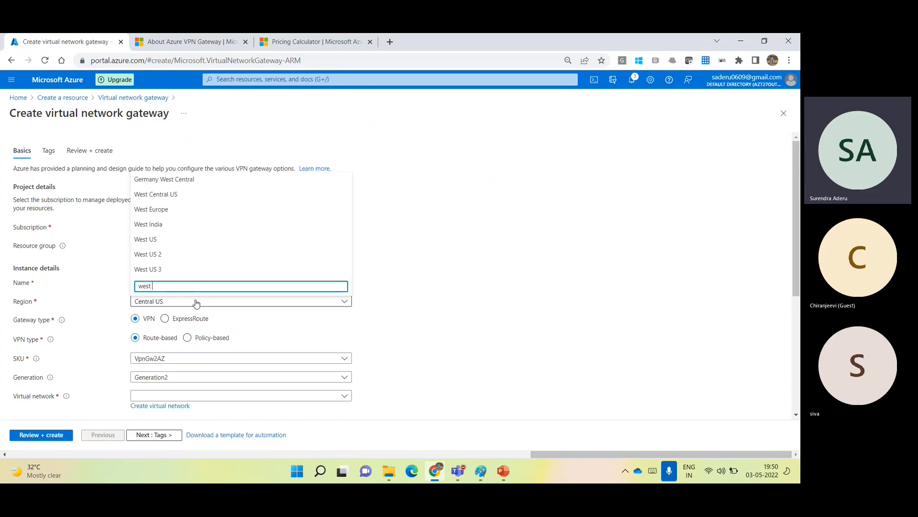
type("us")
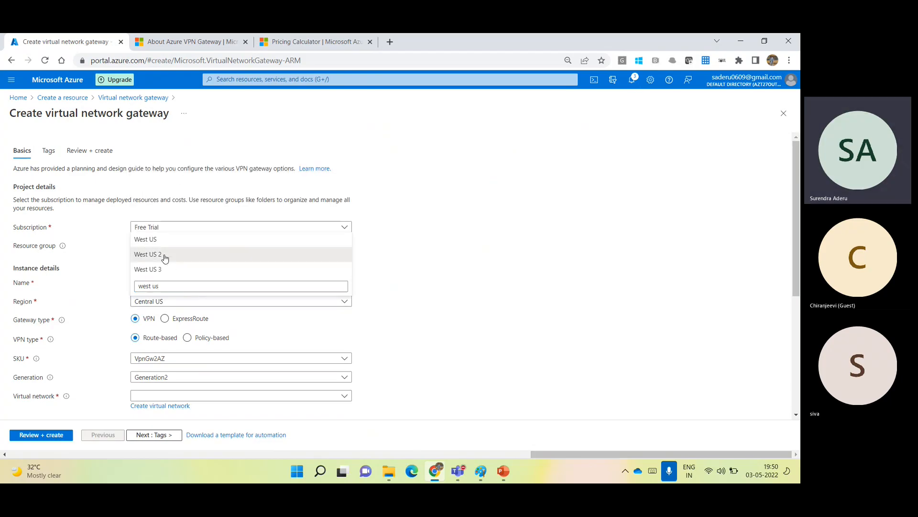
left_click(164, 254)
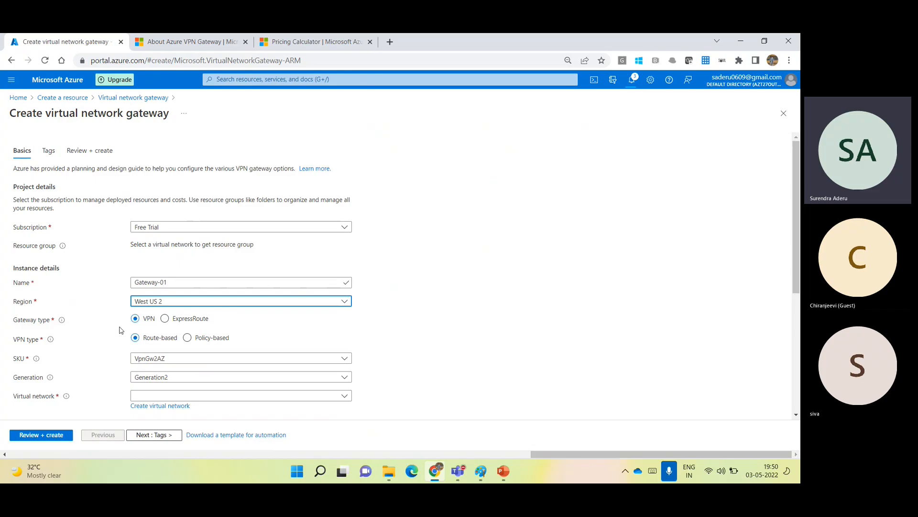
left_click(165, 319)
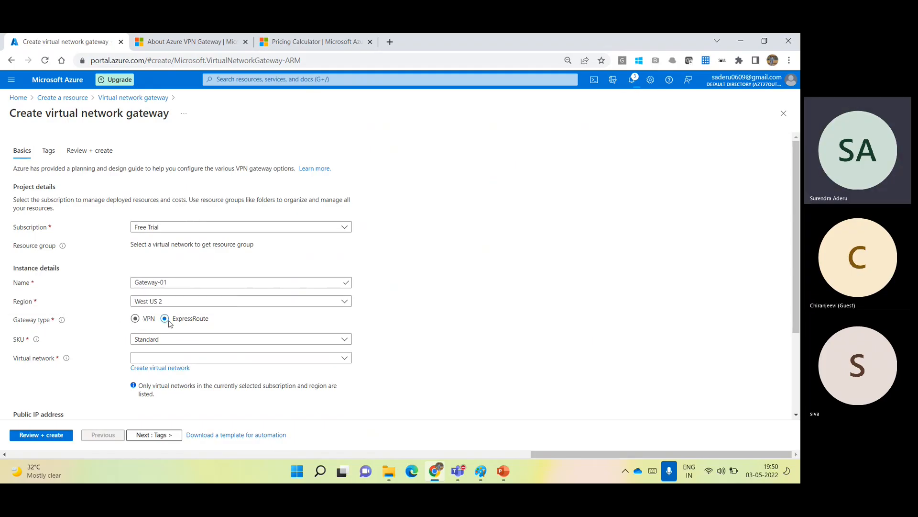
Highlight the ExpressRoute gateway type selection and its label for emphasis.
left_click_drag(217, 321, 173, 323)
left_click(224, 322)
left_click_drag(215, 322, 134, 324)
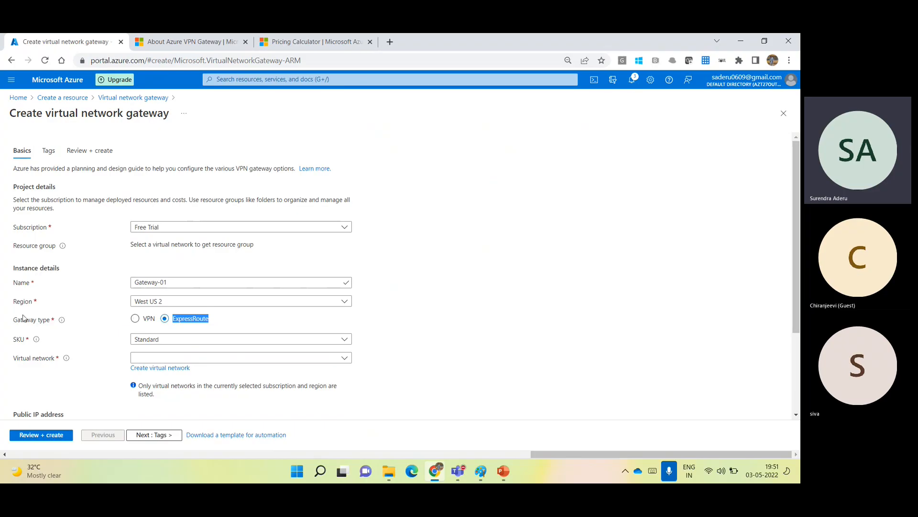
left_click_drag(21, 321, 59, 325)
left_click(332, 346)
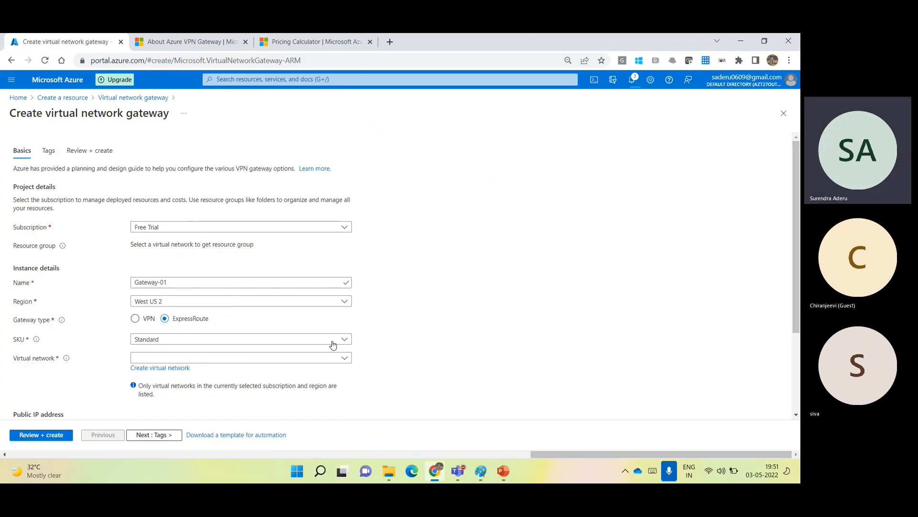
Keep the gateway SKU at Standard and scroll down to the Public IP address section.
left_click(159, 340)
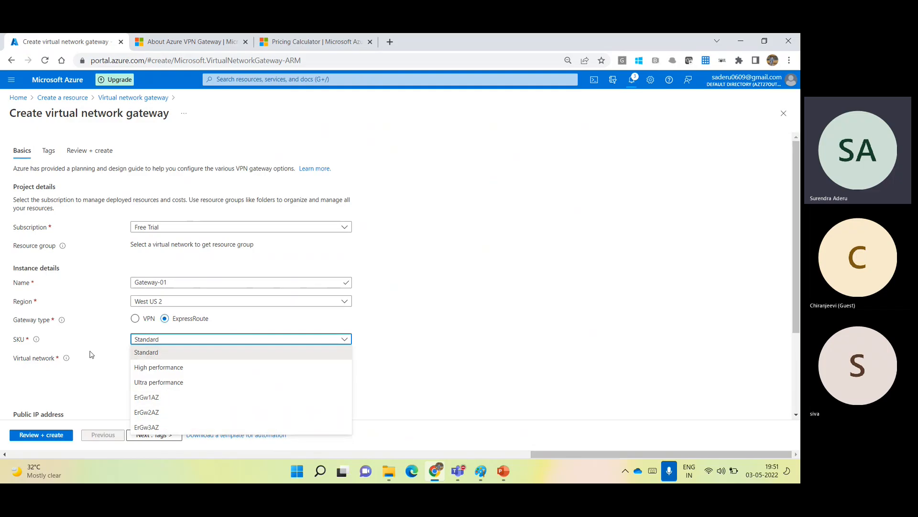
mouse_move(35, 340)
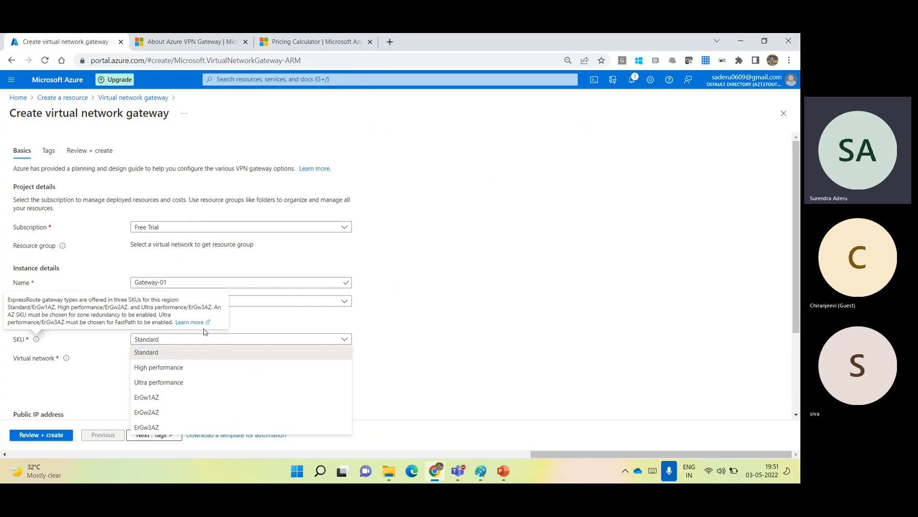
left_click(255, 353)
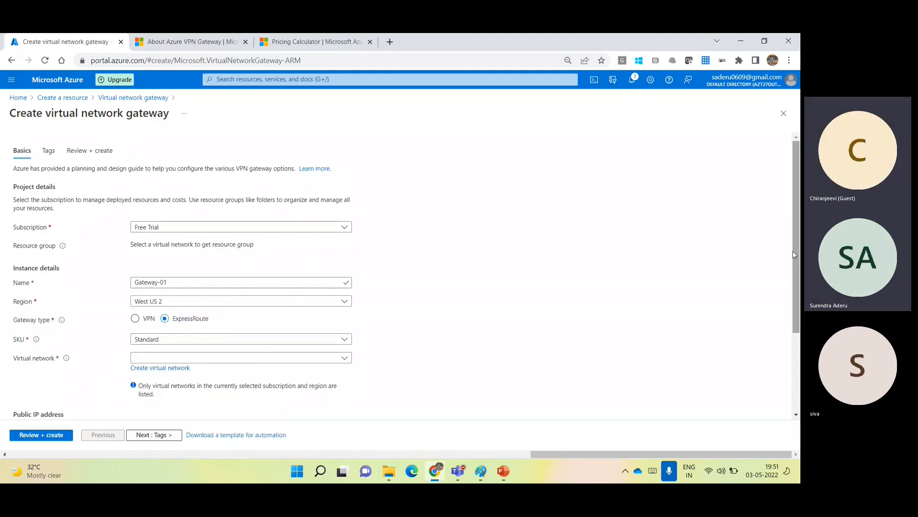
scroll(795, 260, "down", 2)
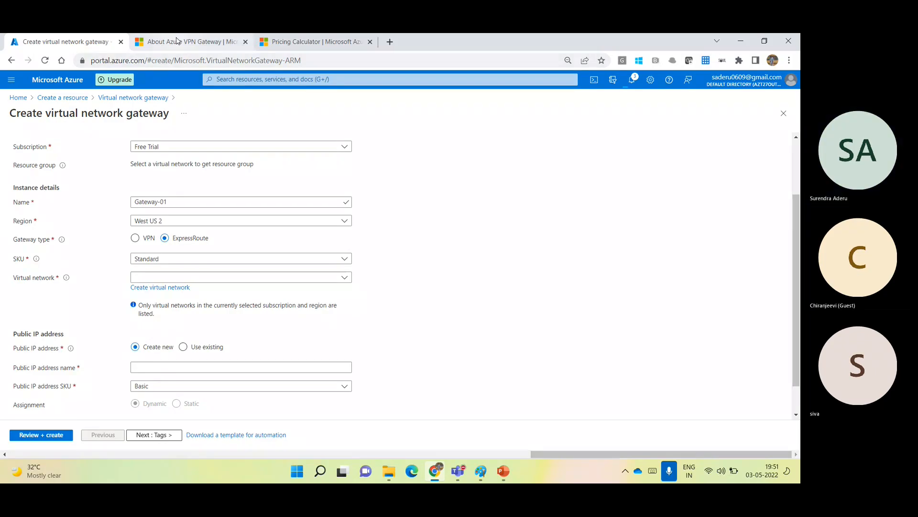
Review the Generation1 and Generation2 gateway SKU throughput table in About Azure VPN Gateway.
left_click(177, 40)
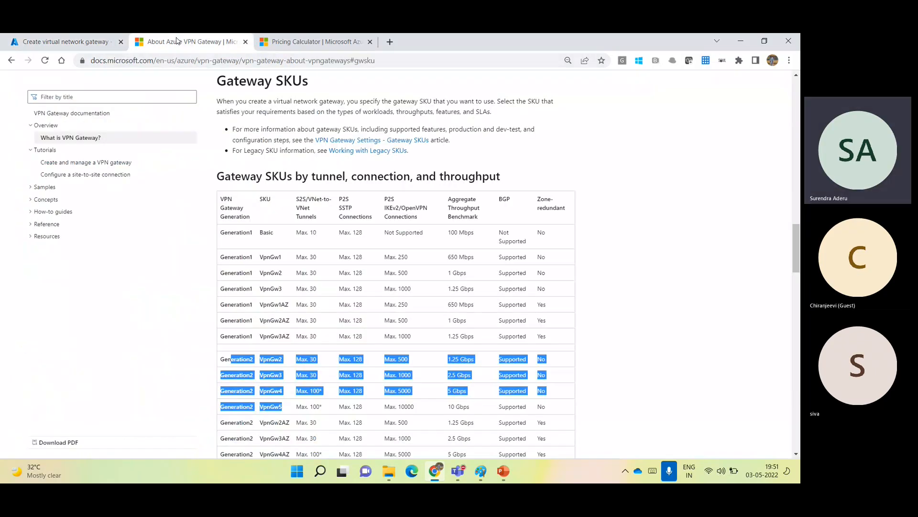
left_click_drag(797, 255, 798, 257)
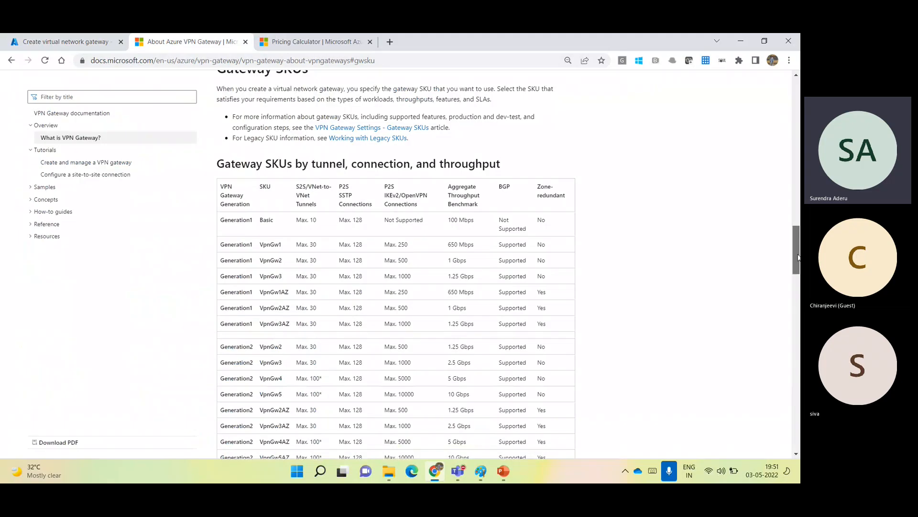
left_click_drag(798, 257, 765, 278)
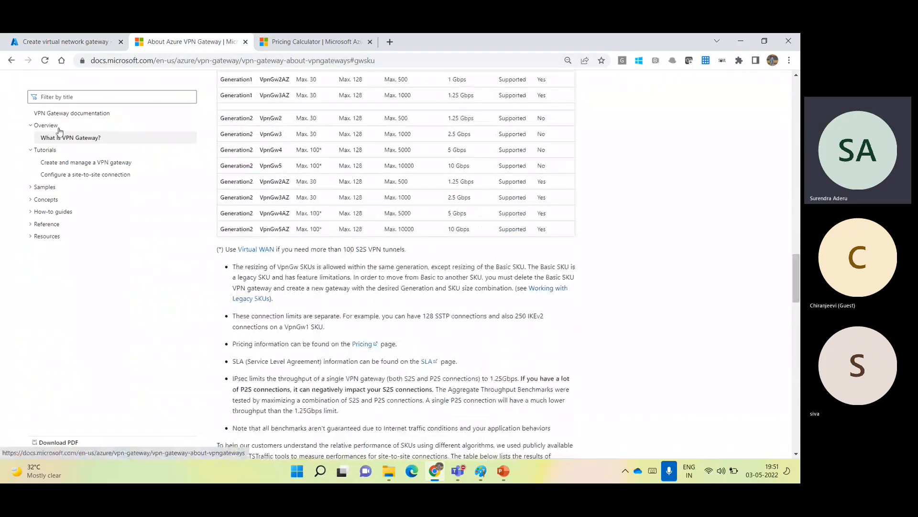
left_click(117, 96)
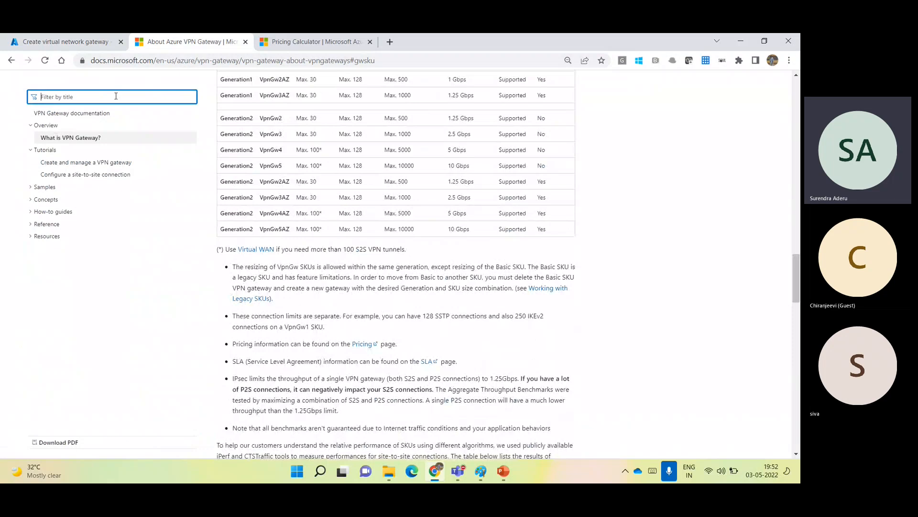
left_click(147, 61)
Search Google for 'expressroute gateway sku pricing' and open the Azure ExpressRoute pricing result.
type("ex")
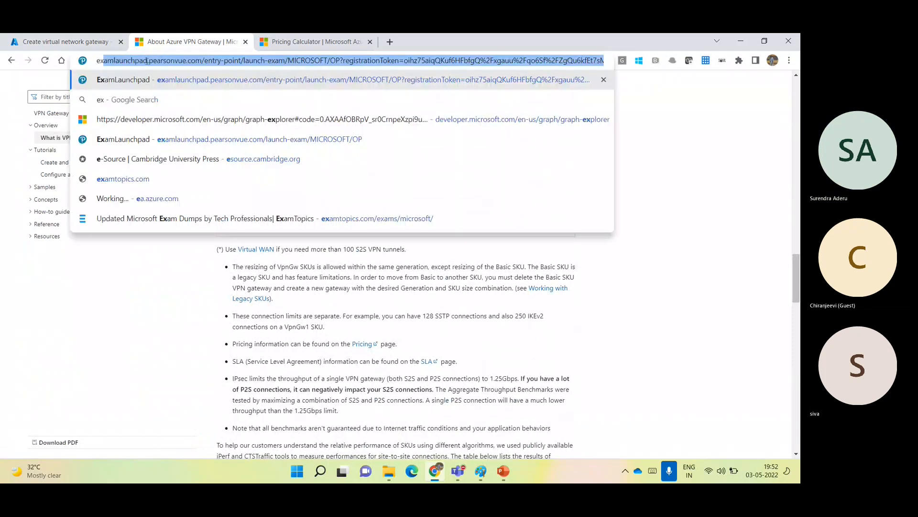
type("pre")
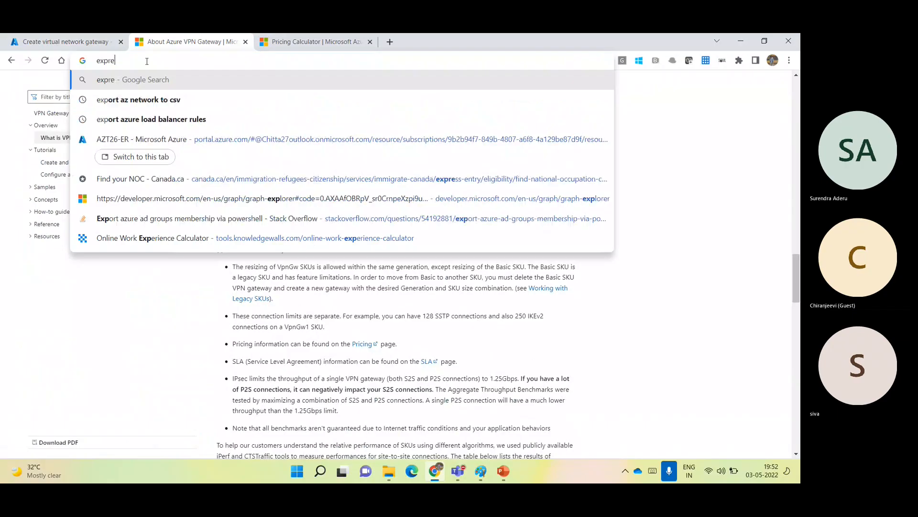
type("ssroute gatewa")
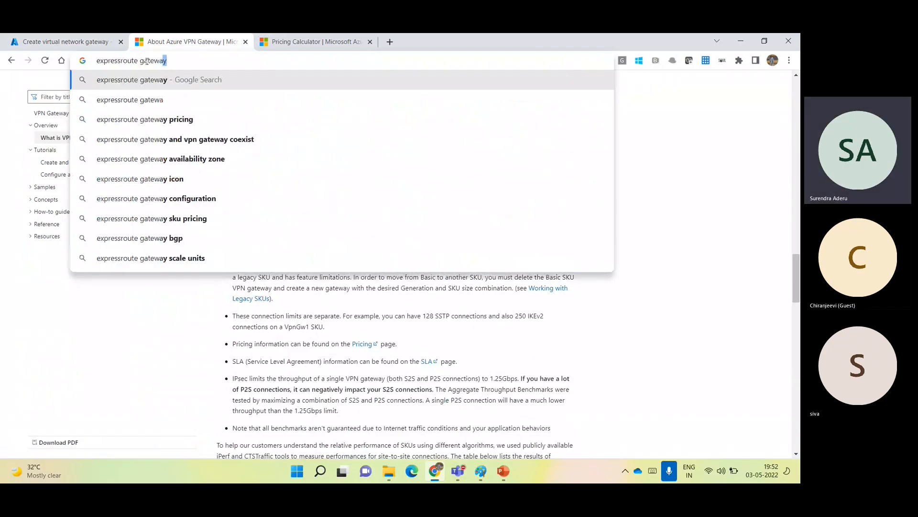
type("y SKU")
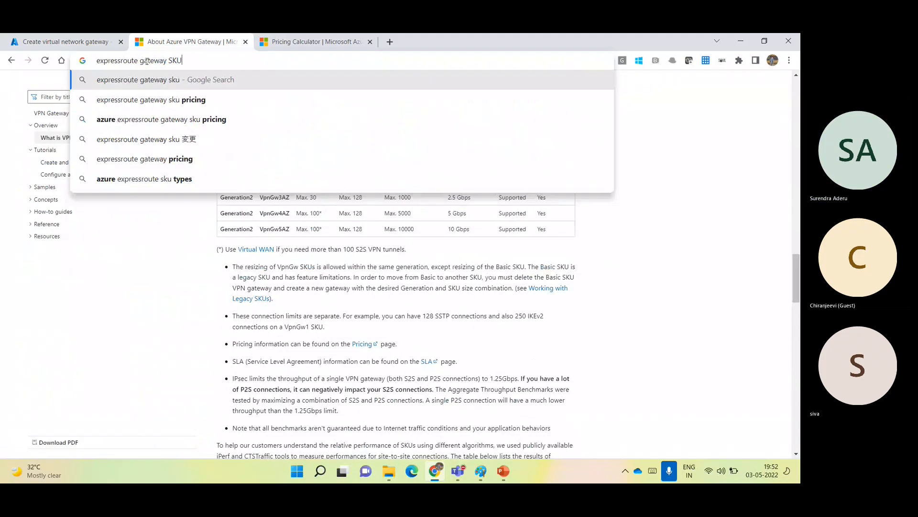
key("Down")
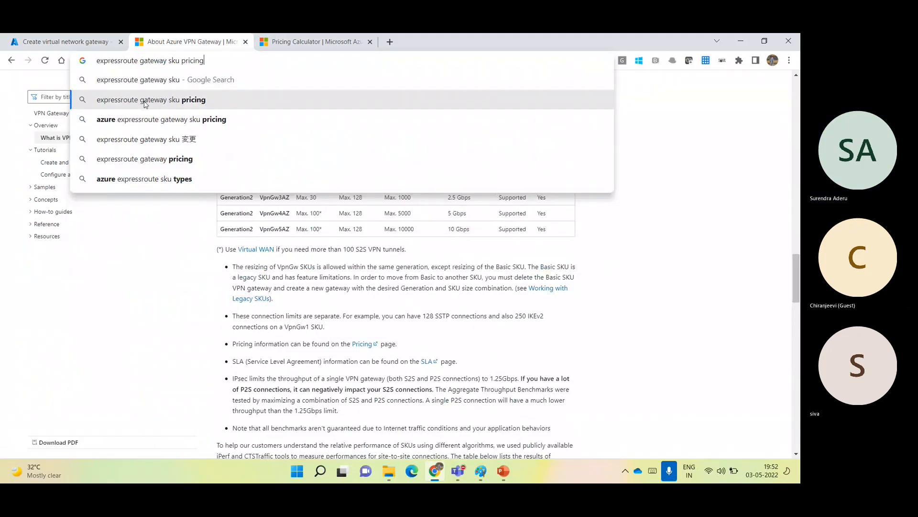
left_click(145, 104)
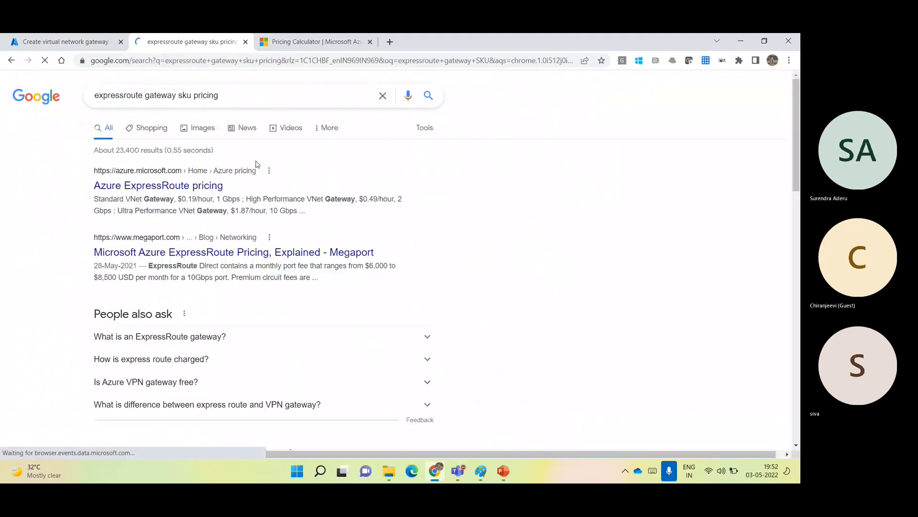
left_click(179, 186, "ctrl")
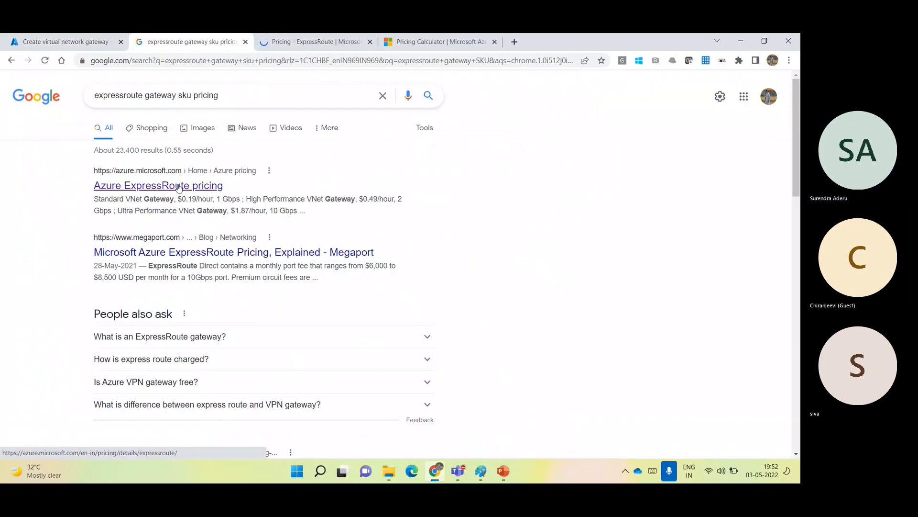
left_click(179, 187)
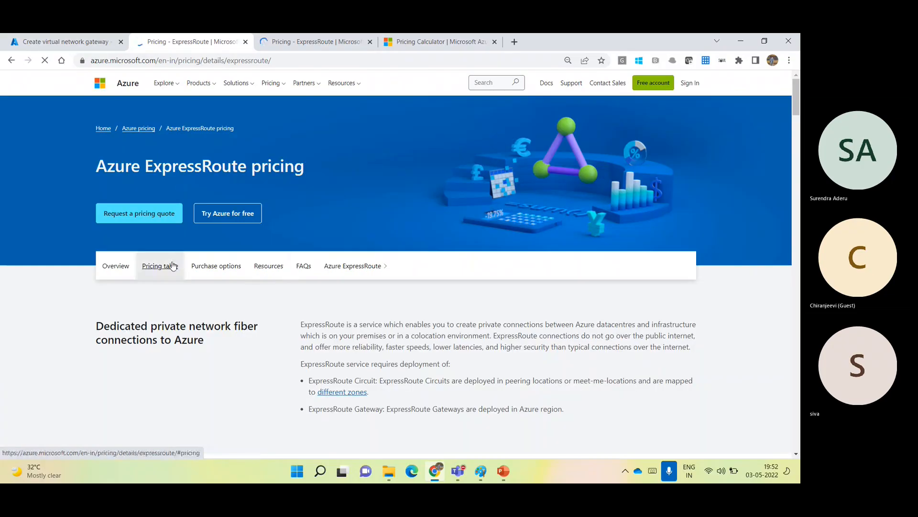
Check ExpressRoute Gateways hourly prices, Standard to Ultra Performance ($0.19–$1.87), then return to the gateway form.
left_click(172, 266)
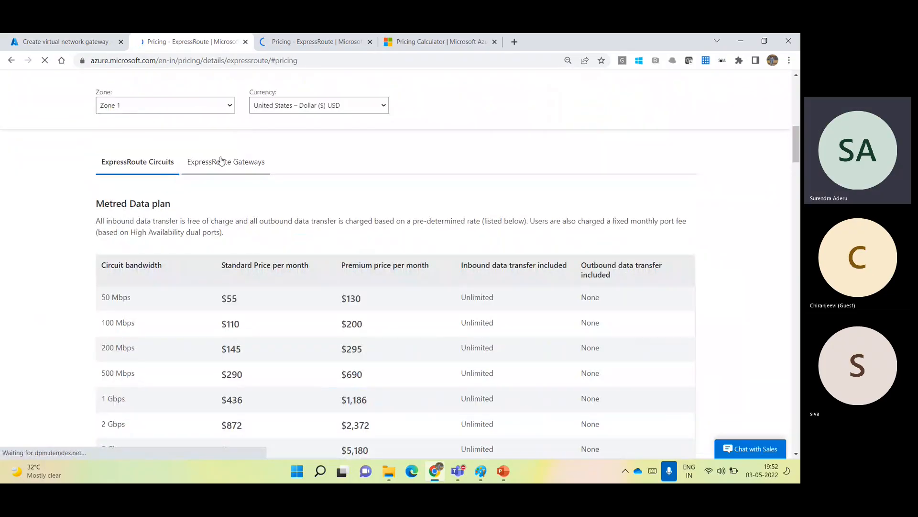
left_click(226, 163)
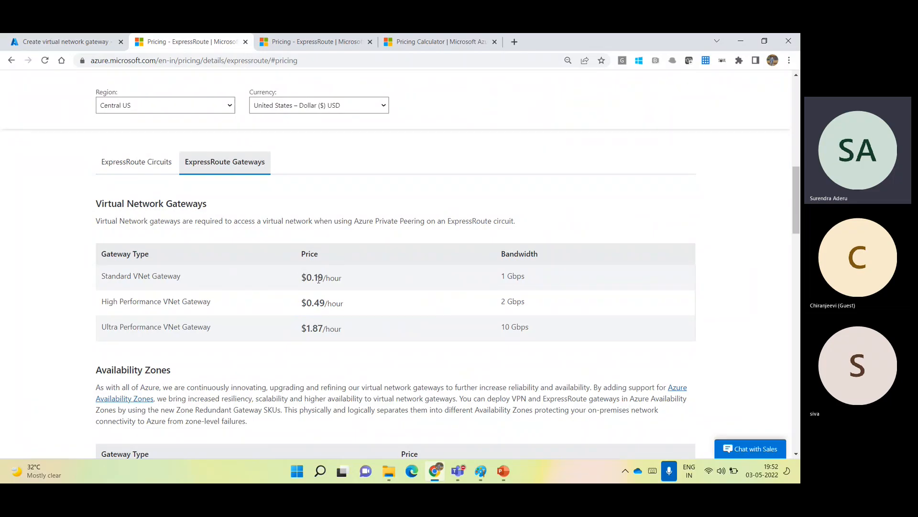
double_click(317, 278)
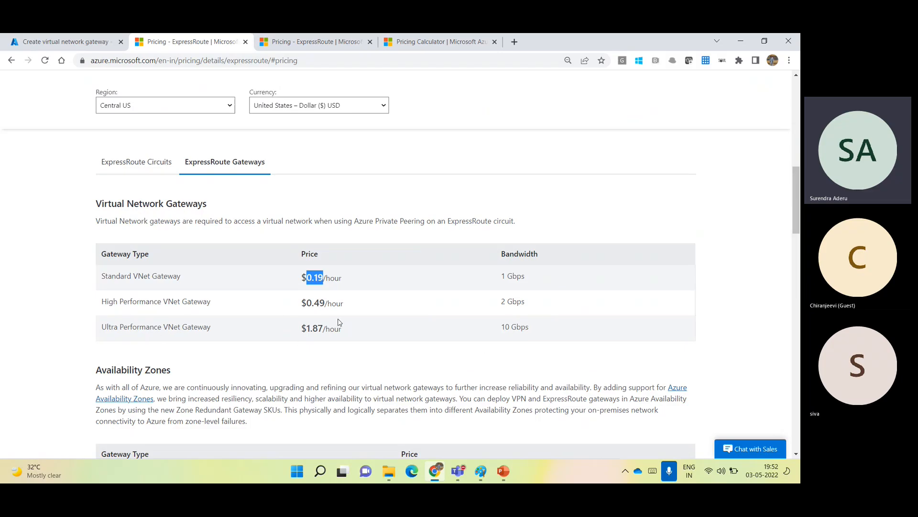
double_click(308, 327)
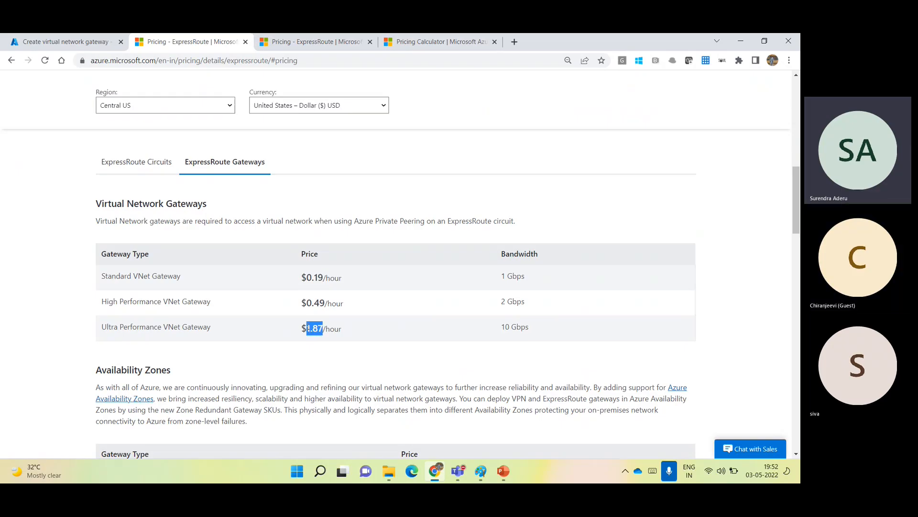
left_click(61, 42)
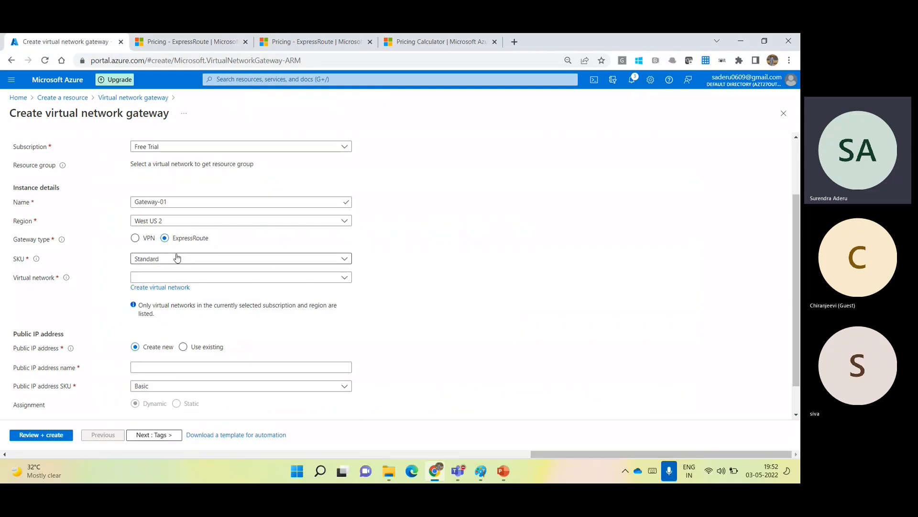
Discard the unsaved gateway form and start creating a Virtual network via Create a resource.
left_click(61, 80)
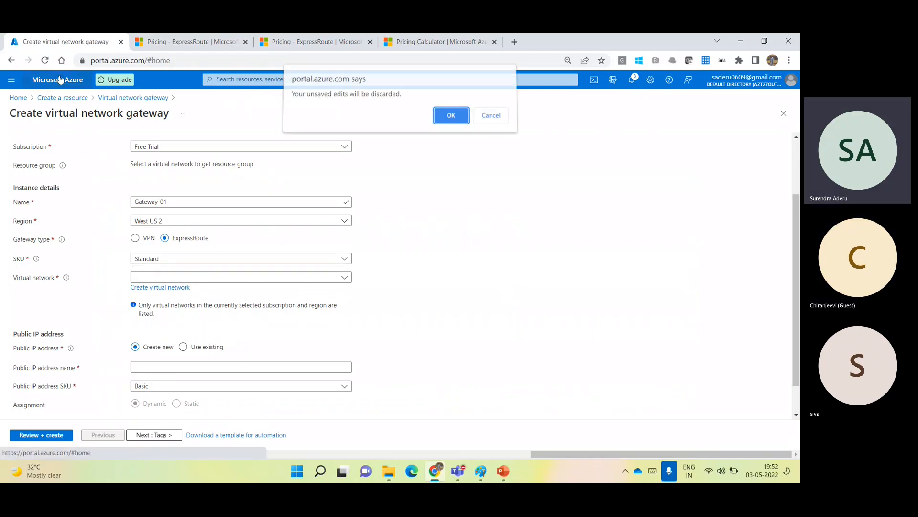
left_click(454, 118)
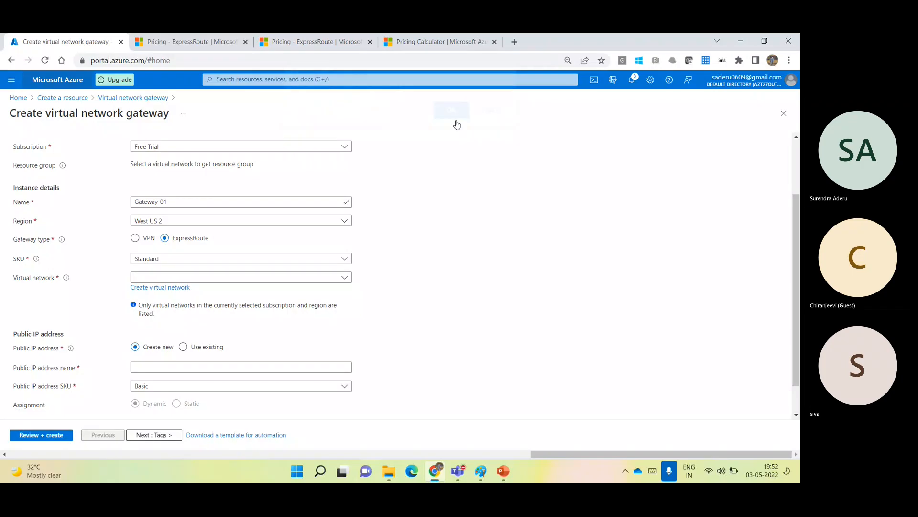
left_click(183, 132)
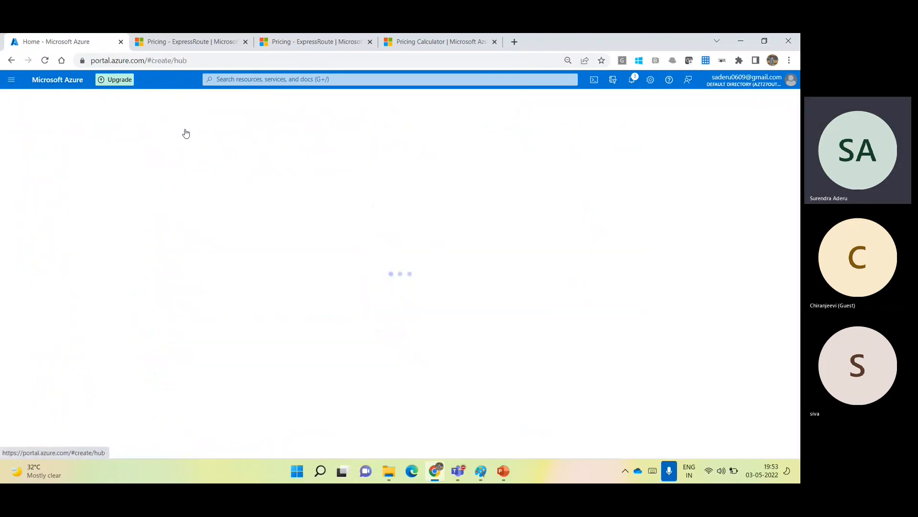
type("virtual")
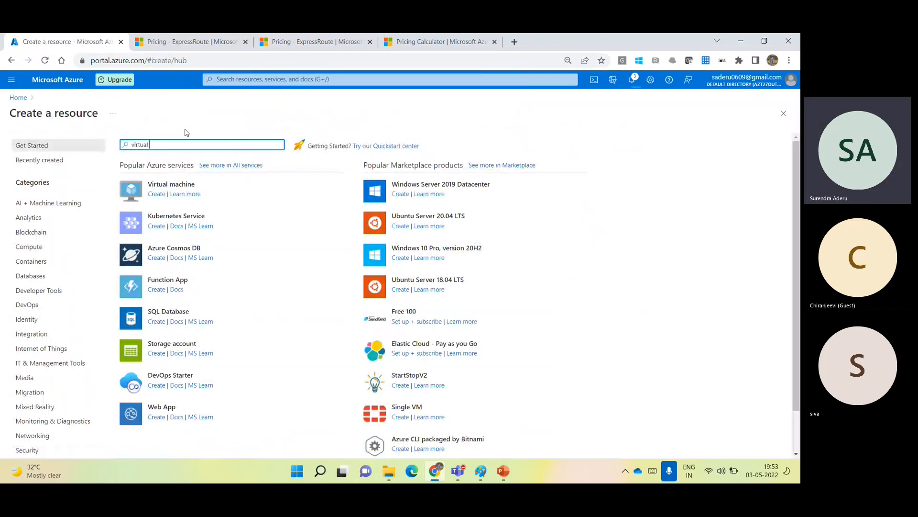
type(" net")
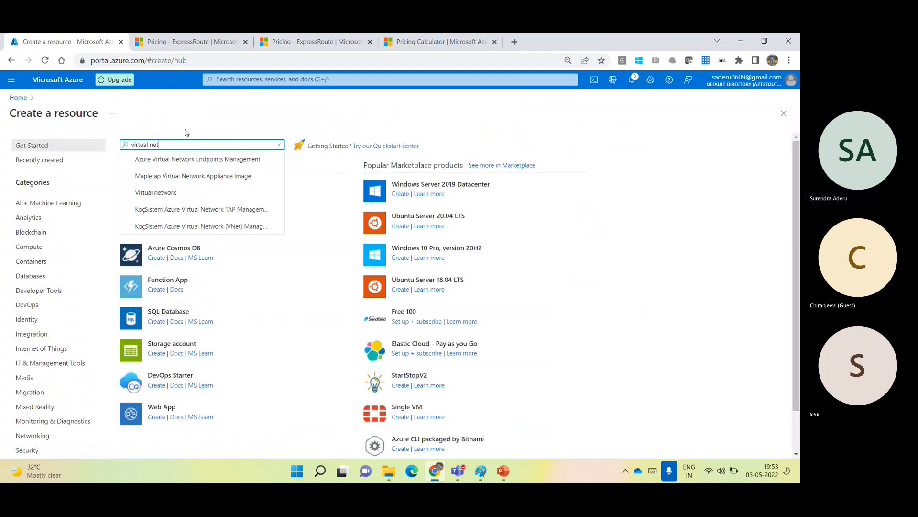
left_click(170, 195)
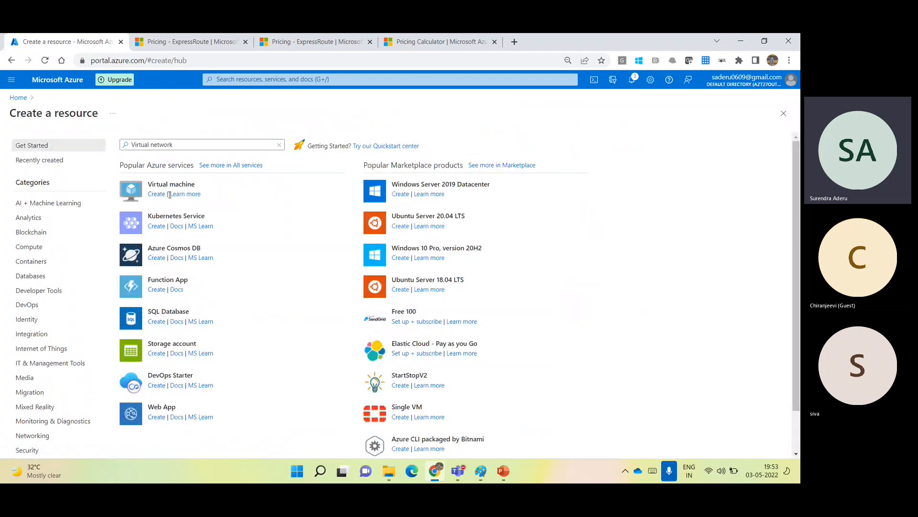
left_click(190, 196)
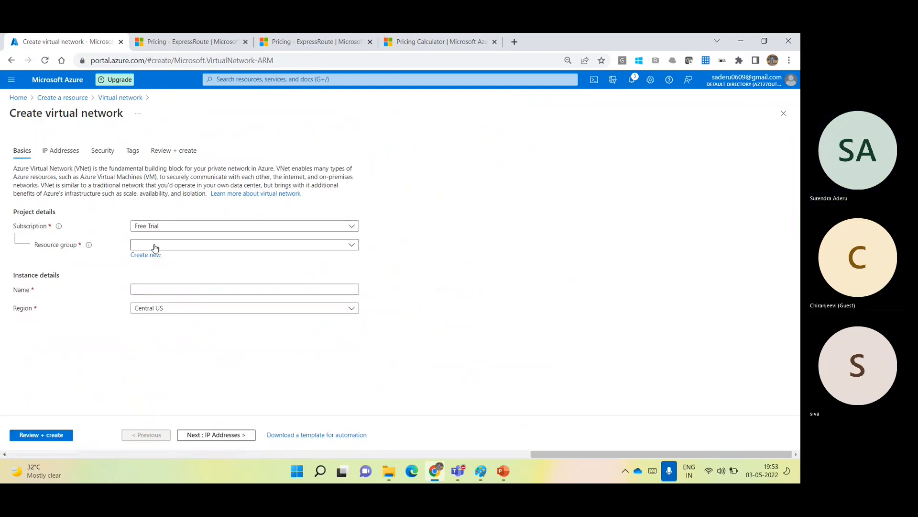
Place the network in new resource group ER-RG, name it VNET-01, and pick a West region.
left_click(154, 256)
type("E")
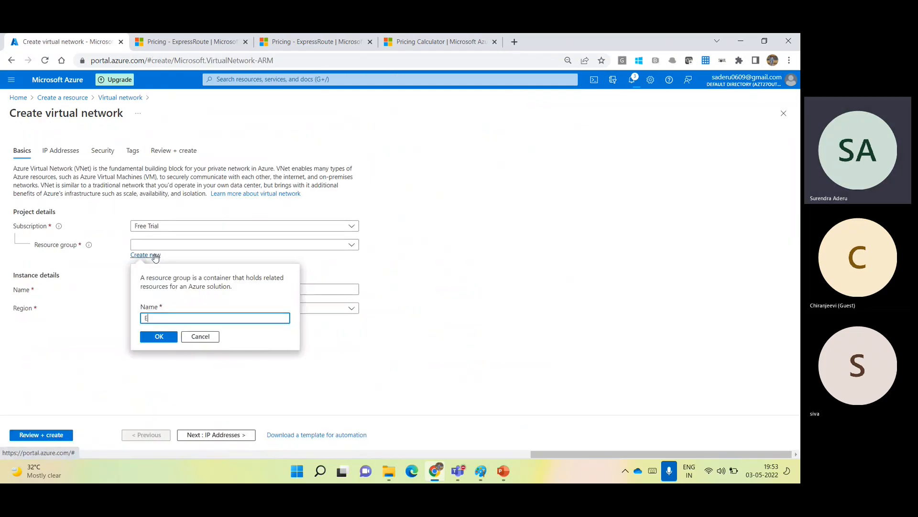
type("R-RG")
left_click(165, 338)
left_click(186, 289)
type("VNET-01")
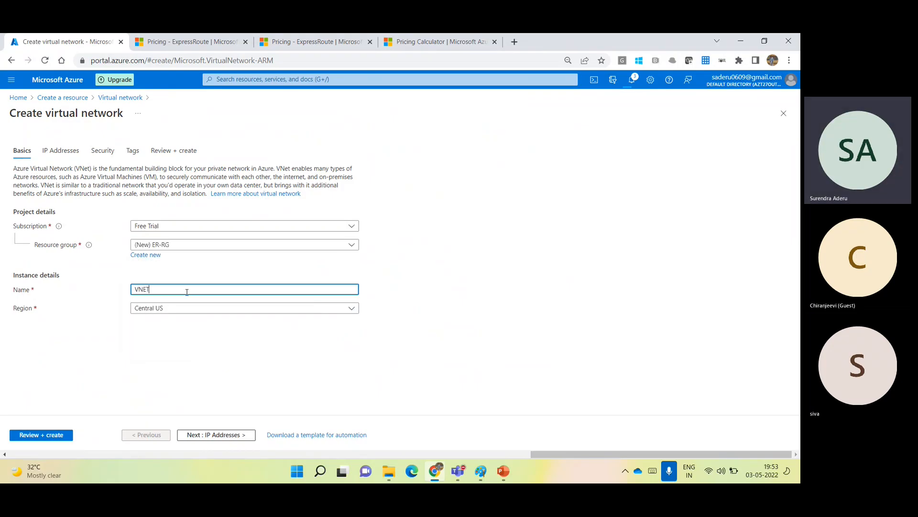
left_click(191, 310)
type("st")
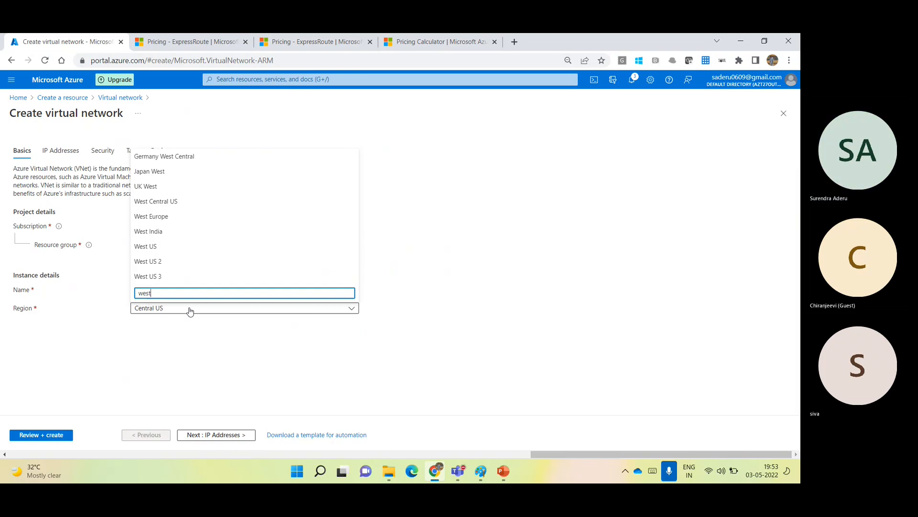
left_click(60, 150)
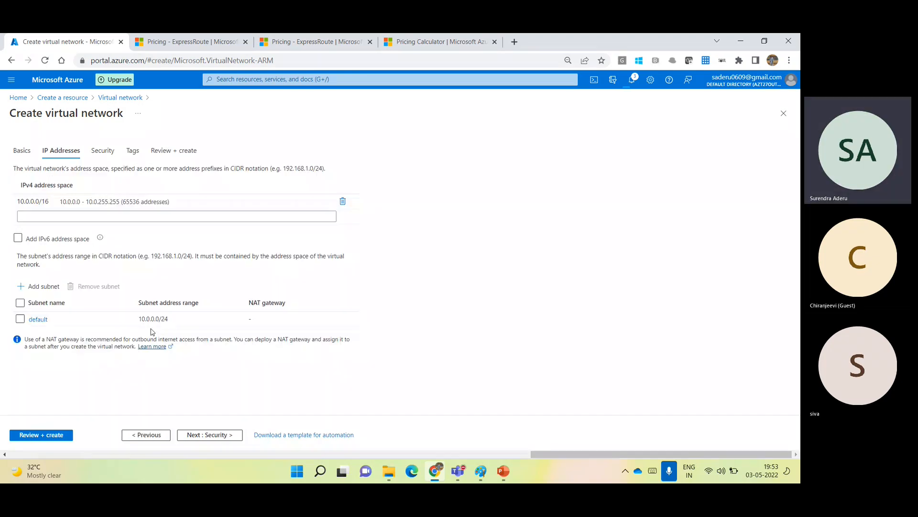
Set address space 172.20.100.0/24 and add subnet Subnet-01 at 172.20.100.0/27.
left_click(93, 204)
type("172.")
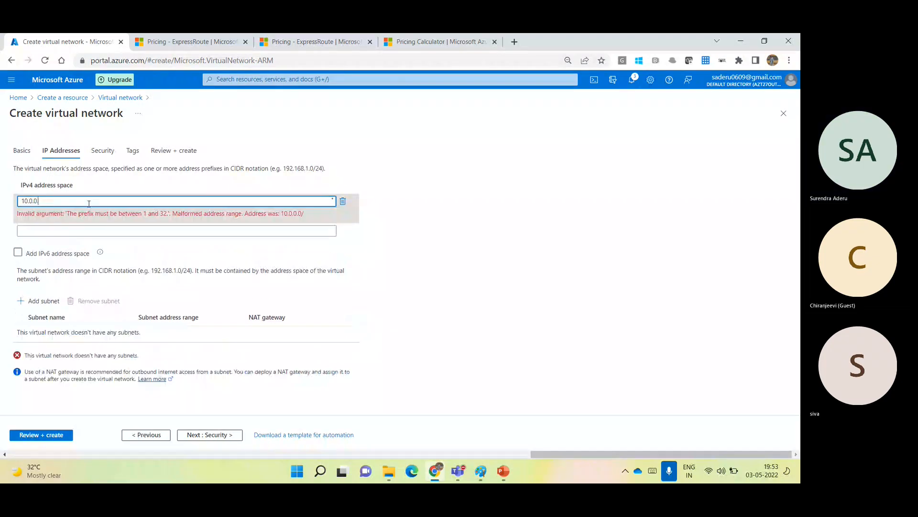
type("20.100.0/24")
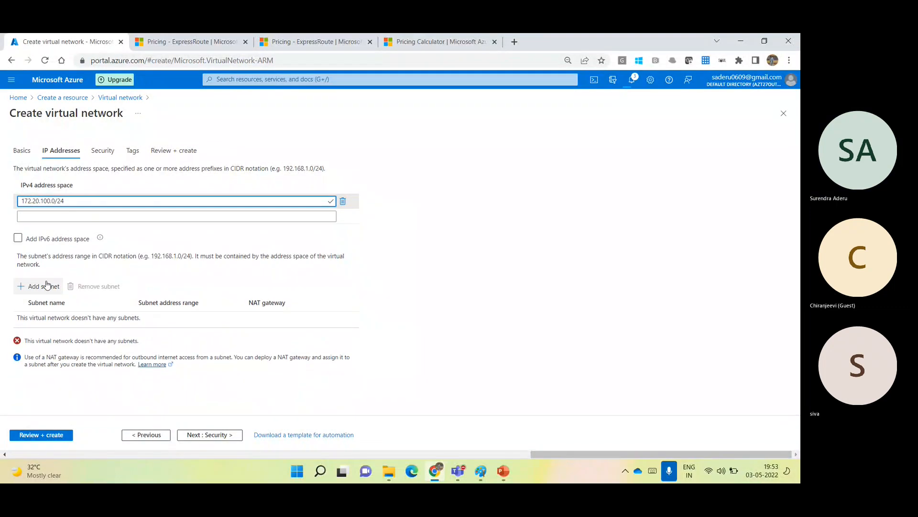
left_click(47, 287)
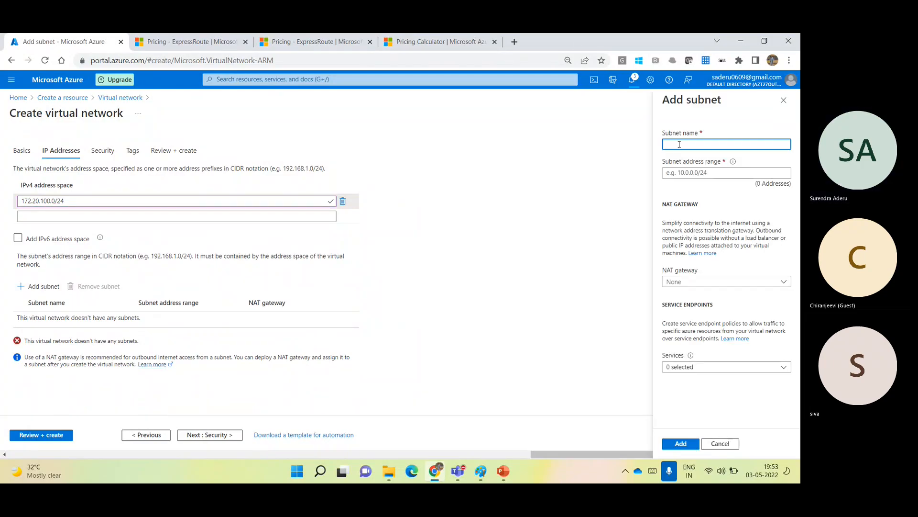
type("Subnet-01")
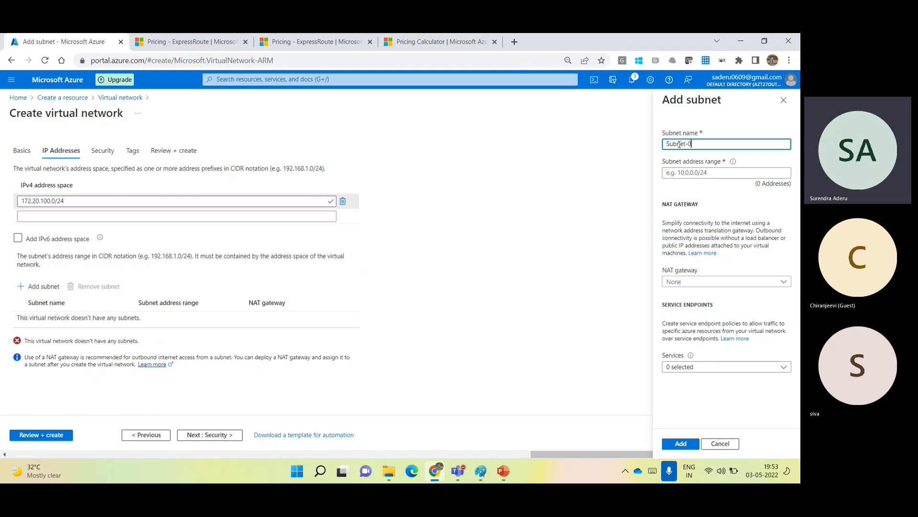
left_click(712, 172)
type("172.")
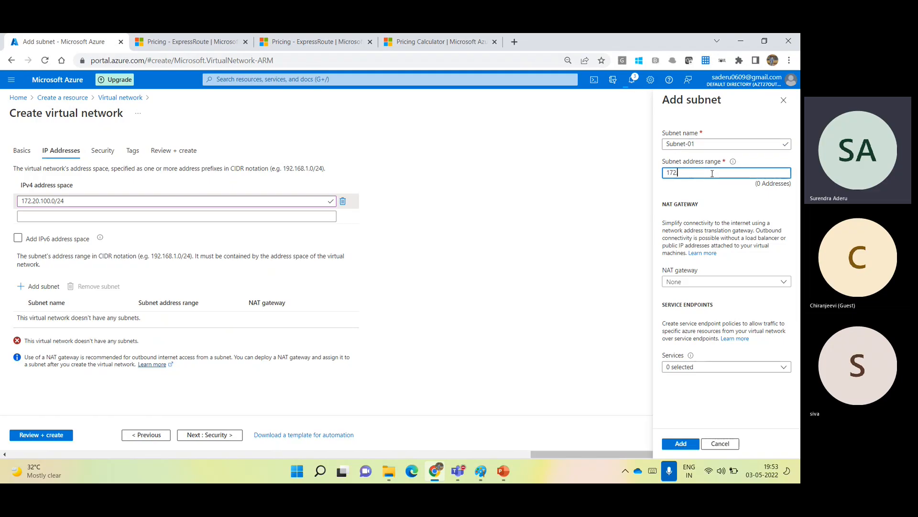
type("20.100.0")
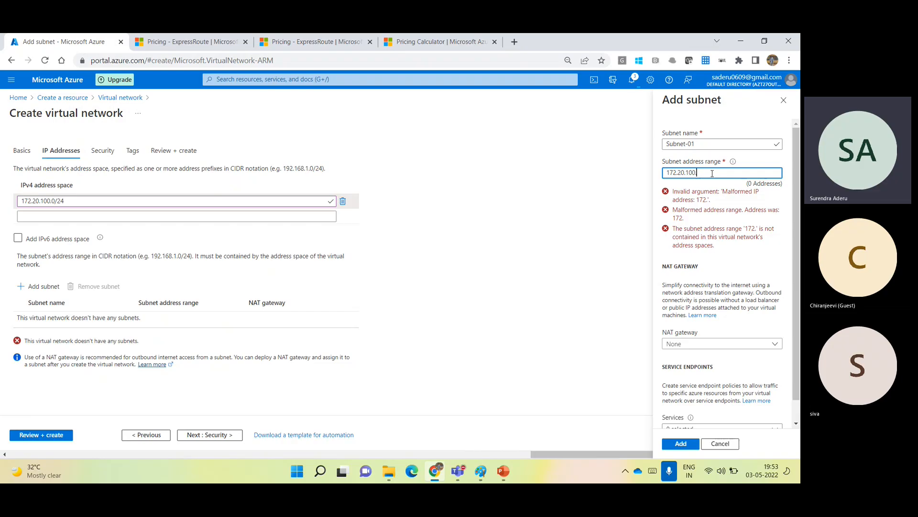
type("/27")
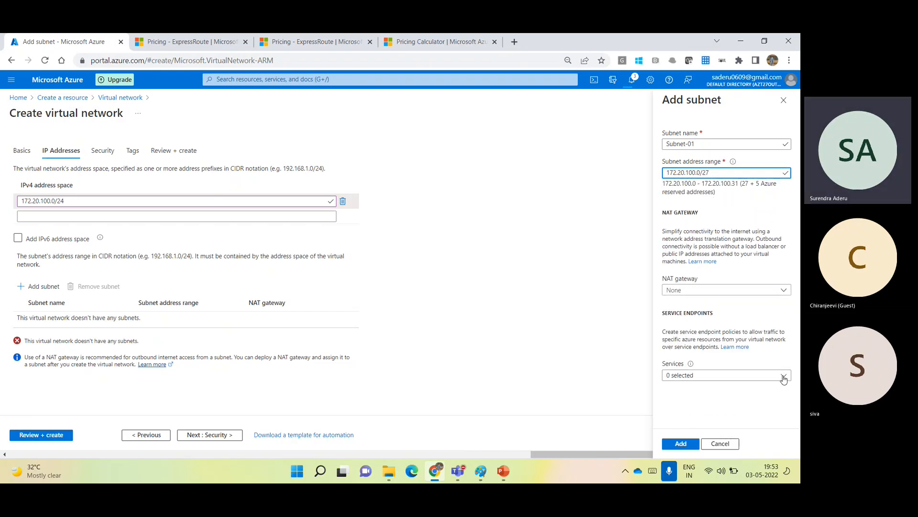
left_click(679, 443)
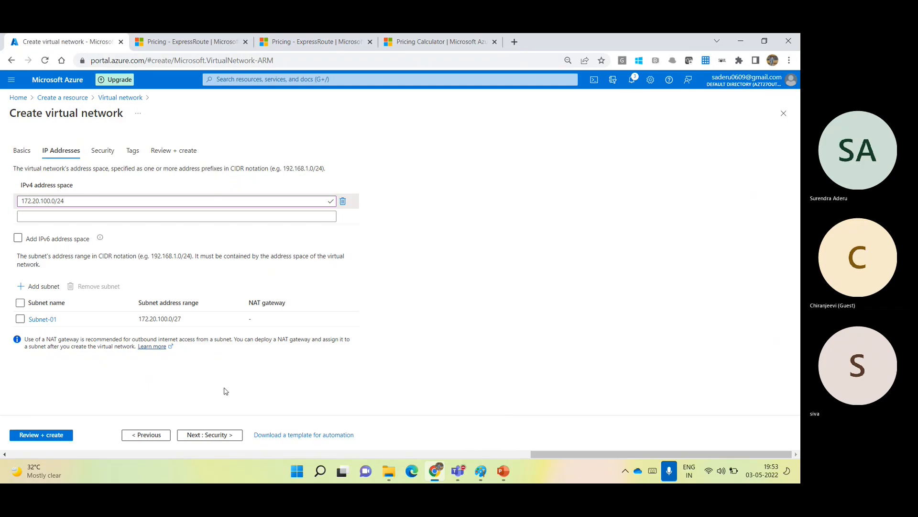
Review and create VNET-01, refreshing the deployment until it shows Created, then go Home.
left_click(50, 437)
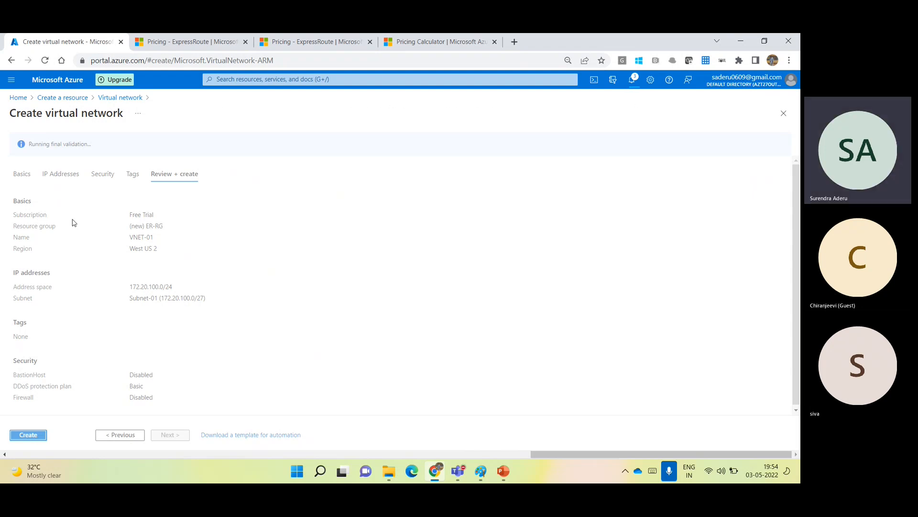
left_click(30, 439)
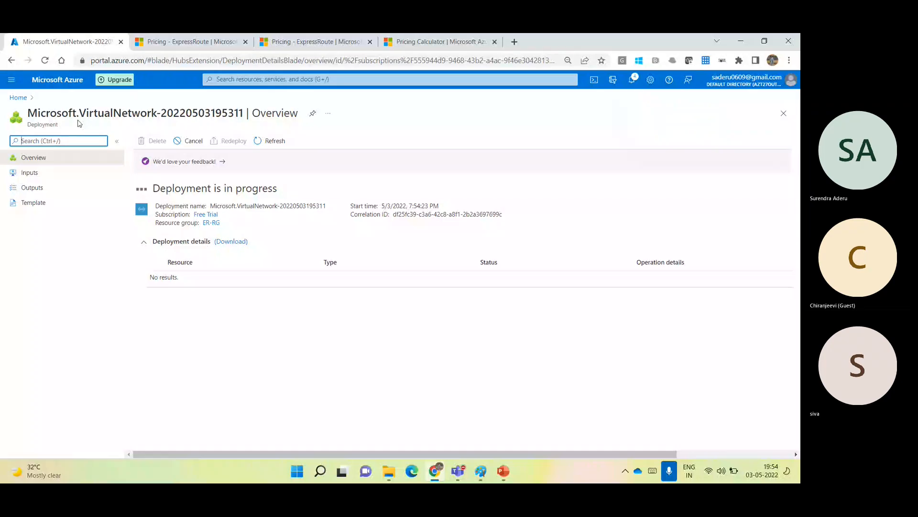
left_click(270, 146)
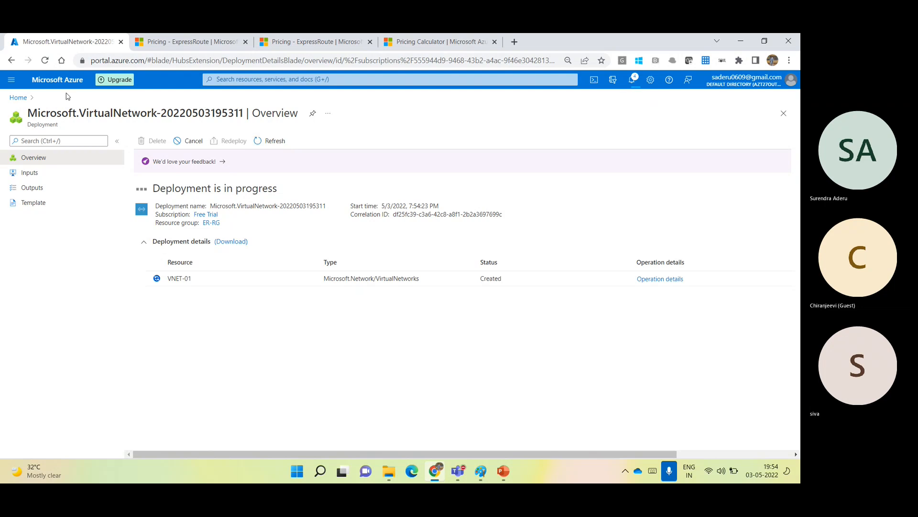
left_click(55, 81)
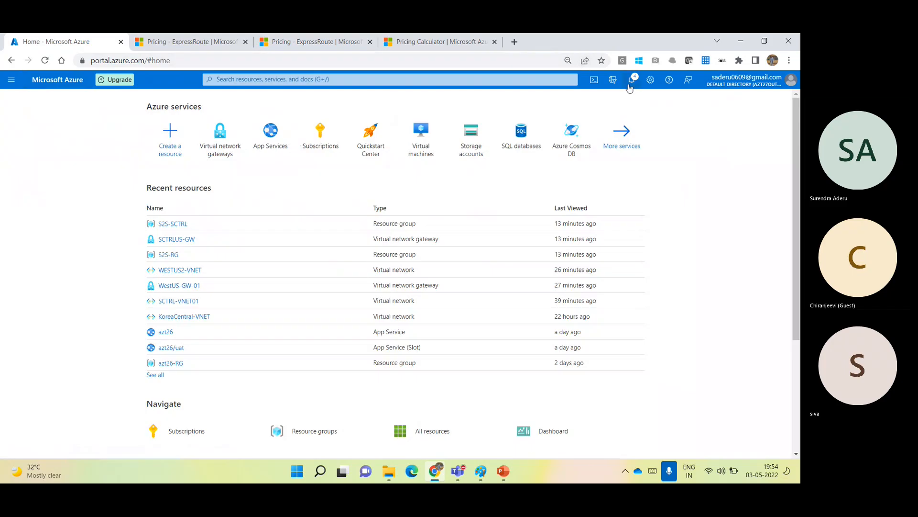
Open VNET-01 from the deployment-succeeded notification and view its Subnets list.
left_click(632, 88)
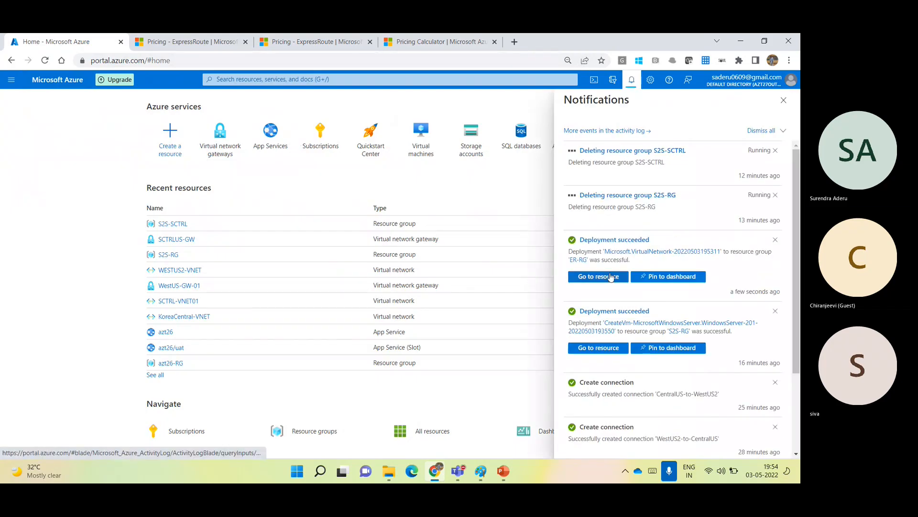
left_click(610, 278)
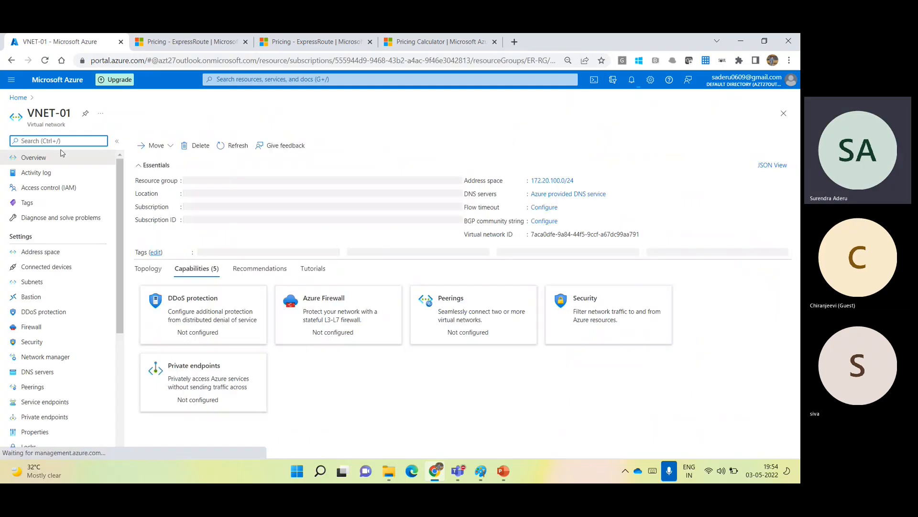
left_click(32, 282)
Add a GatewaySubnet of 172.20.100.32/27 to VNET-01, then go to the Virtual network gateways list.
left_click(205, 144)
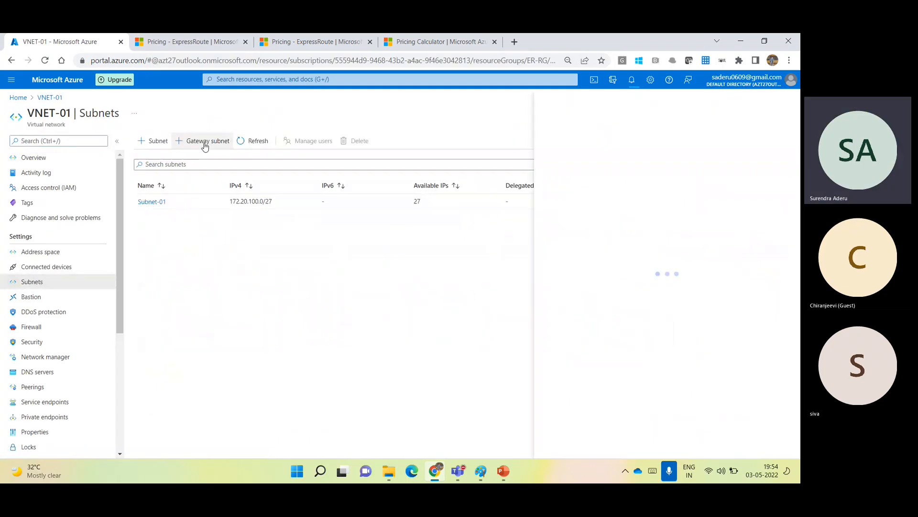
left_click(604, 172)
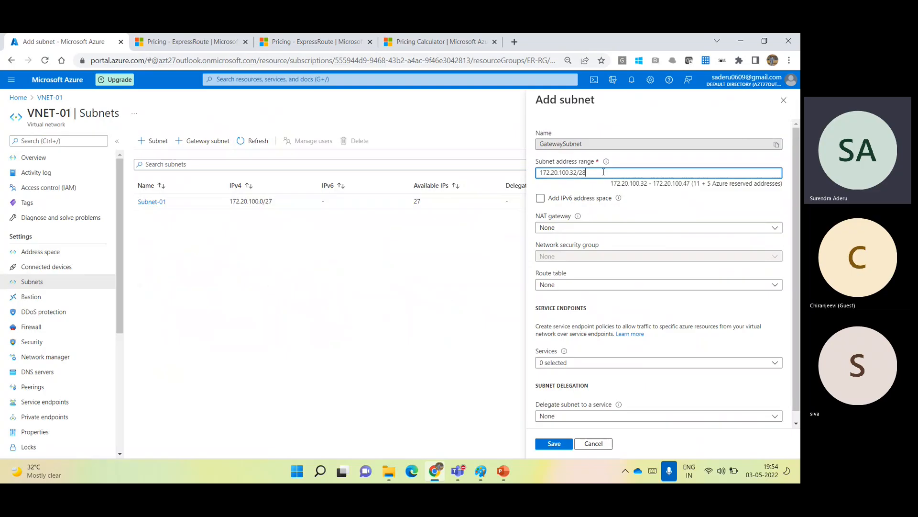
key("BackSpace")
type("7")
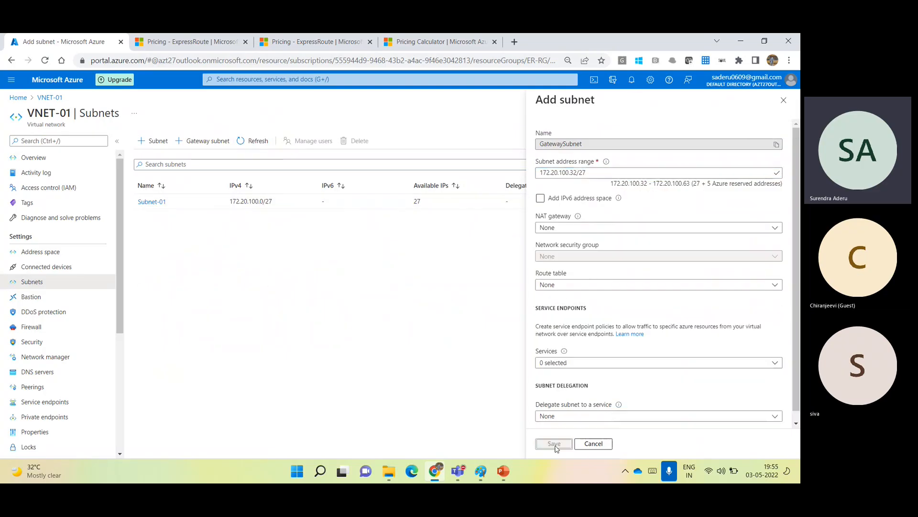
left_click(552, 443)
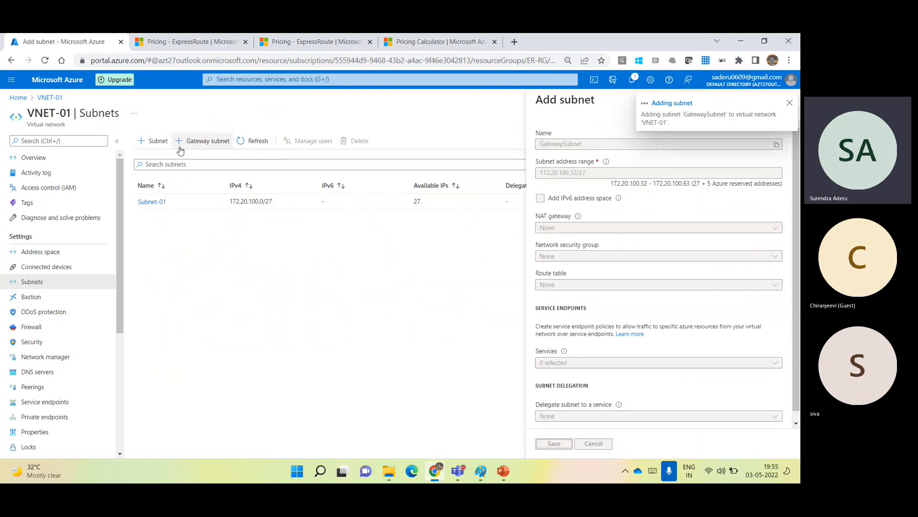
left_click(70, 84)
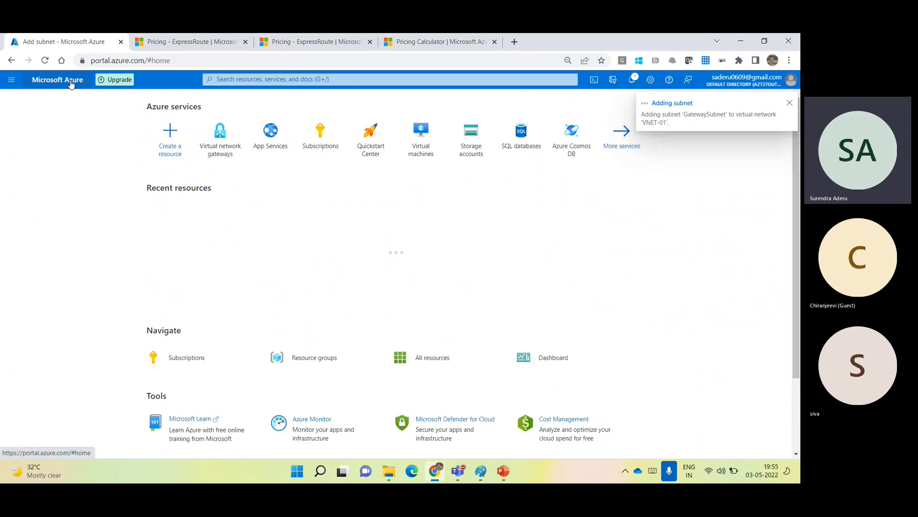
left_click(219, 142)
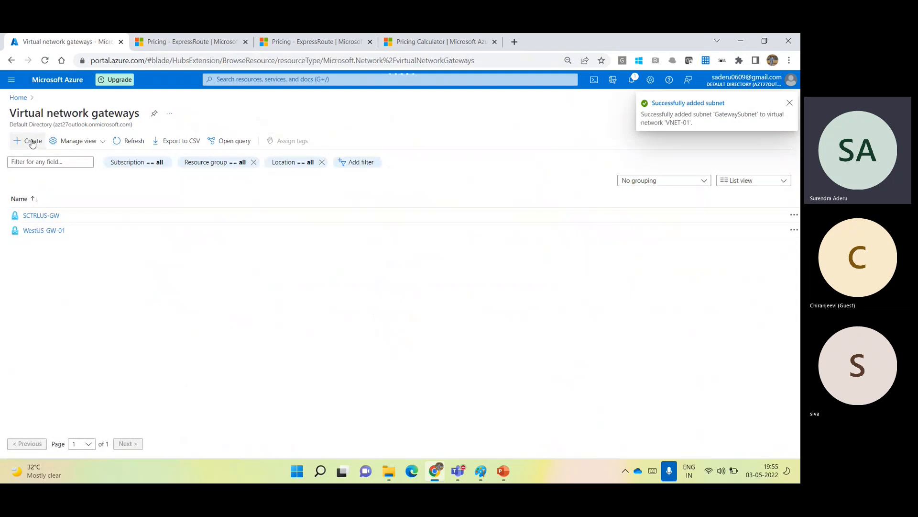
Start a new virtual network gateway named Gateway-01 in region West US 2.
left_click(32, 142)
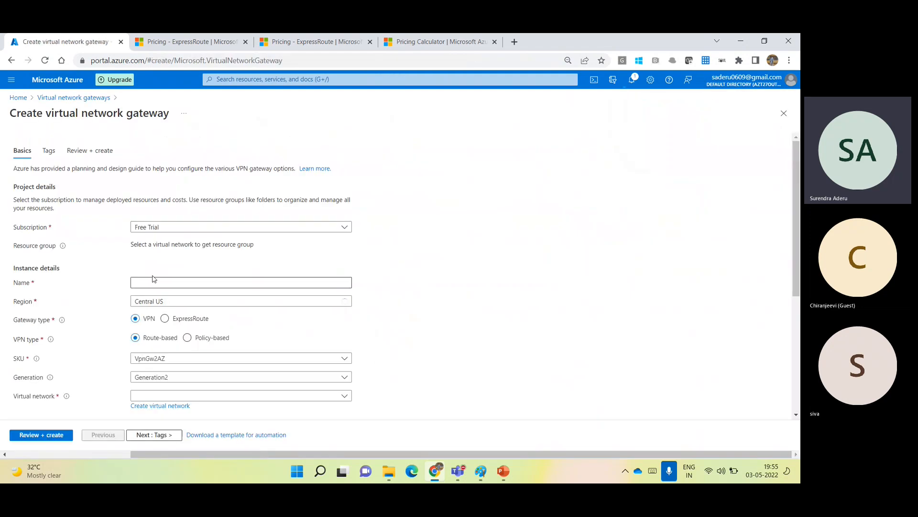
left_click(152, 282)
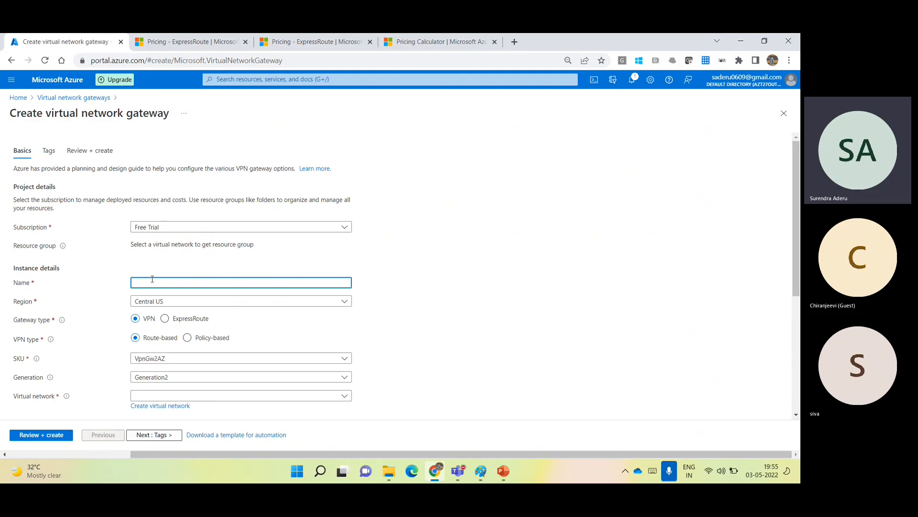
type("Gateway-01")
left_click(165, 302)
type("west us")
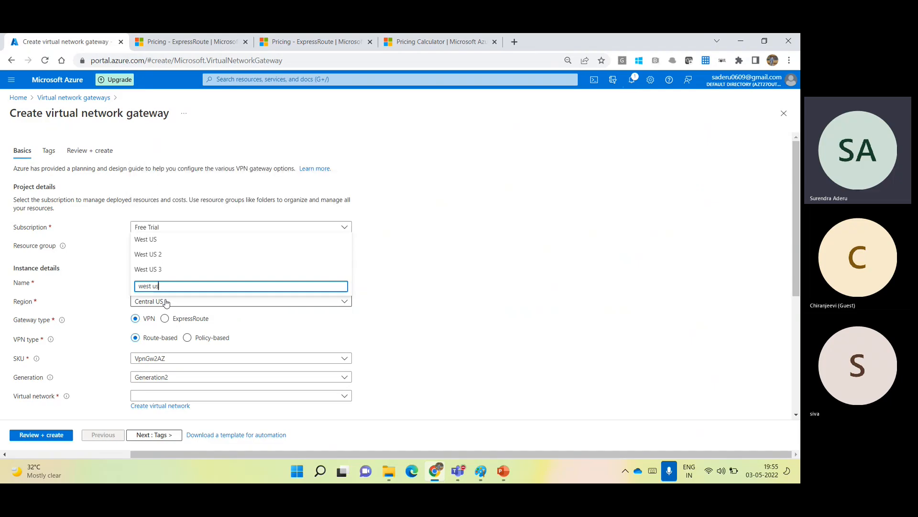
left_click(149, 254)
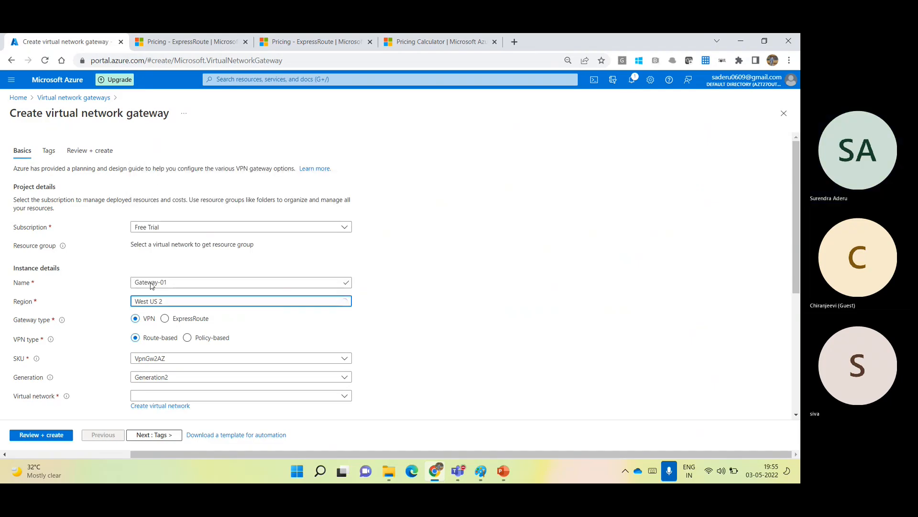
Make it an ExpressRoute gateway on VNET-01 with new public IP Gateway-01-pip.
left_click(166, 319)
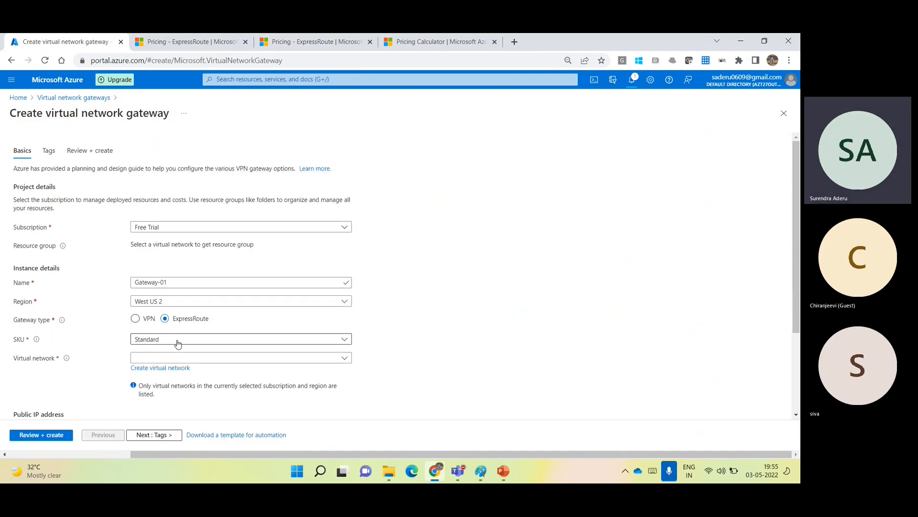
left_click(176, 359)
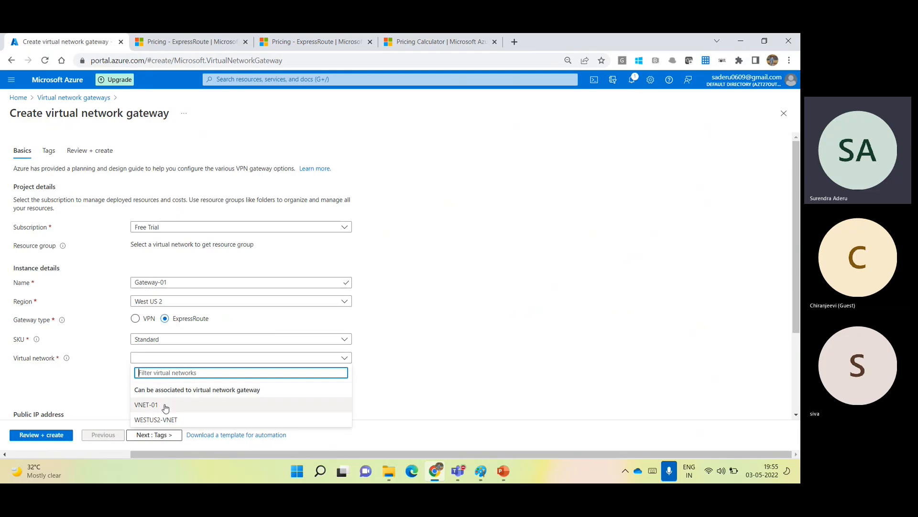
left_click(166, 408)
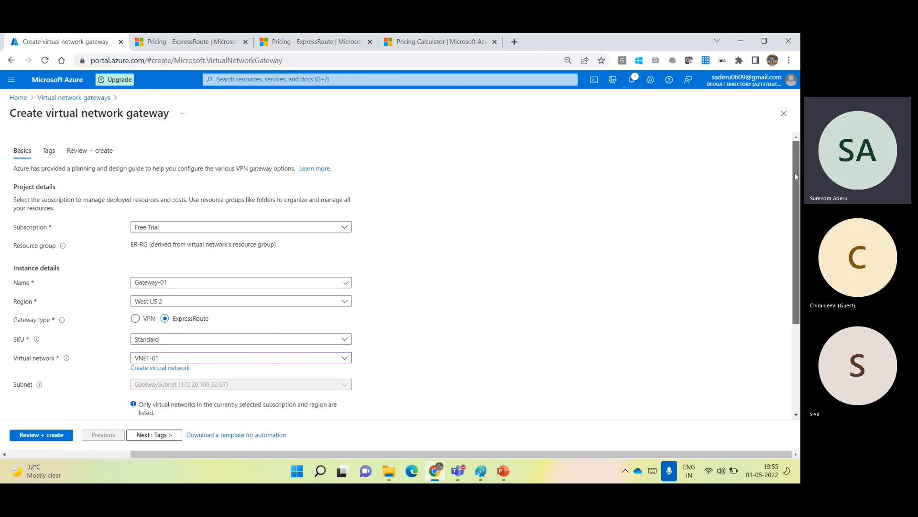
left_click_drag(797, 177, 797, 260)
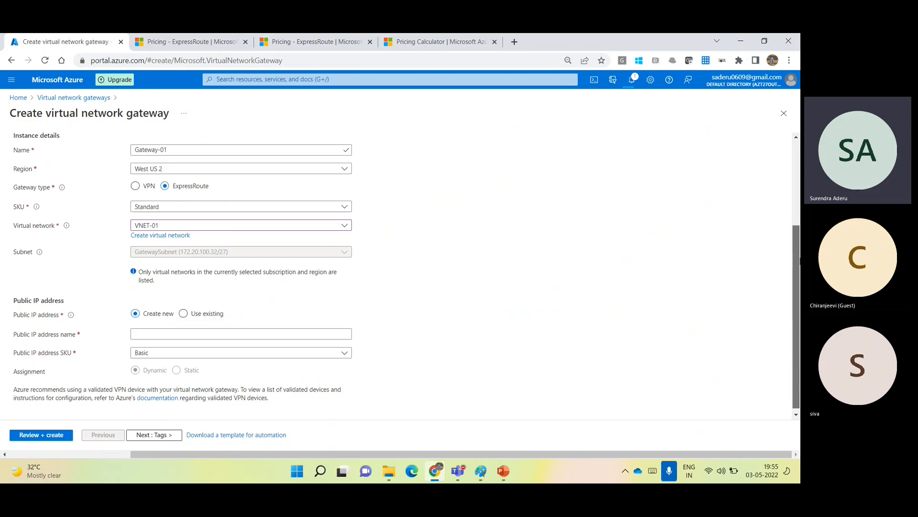
left_click(231, 252)
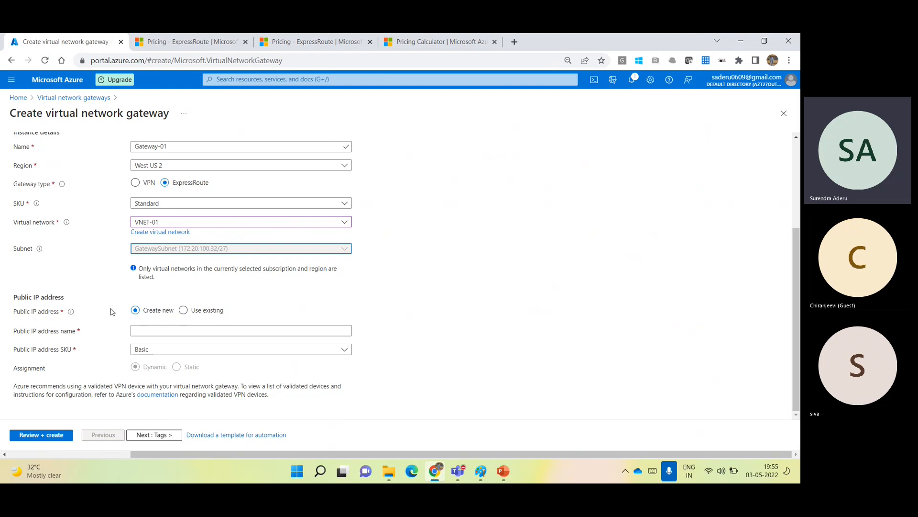
left_click(163, 330)
type("G")
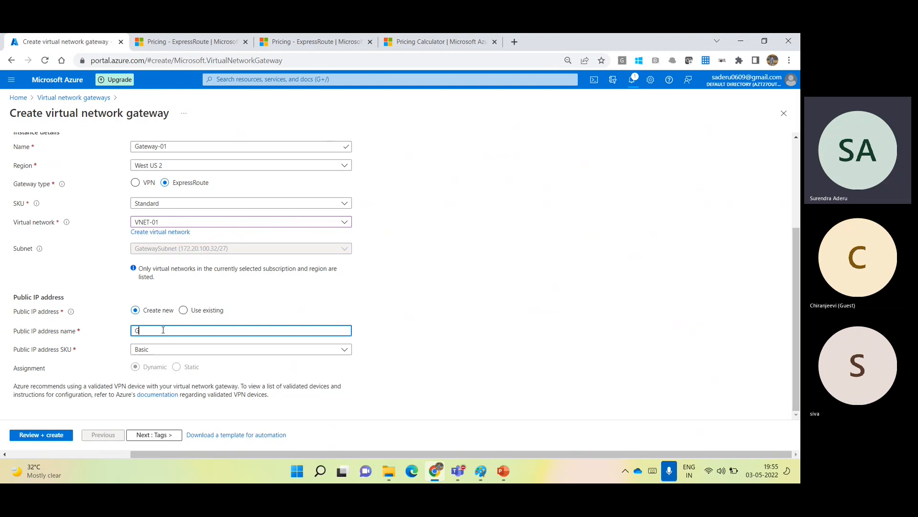
type("ateway-01-pip")
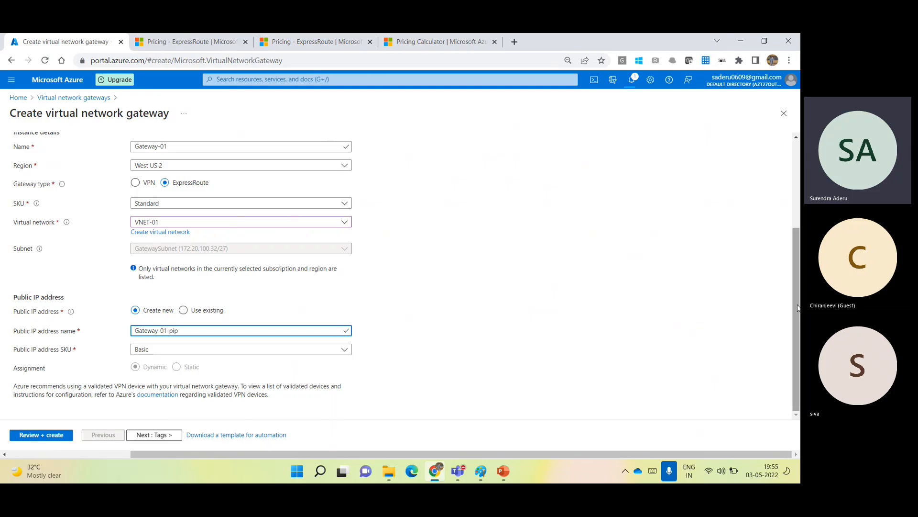
left_click_drag(797, 308, 774, 228)
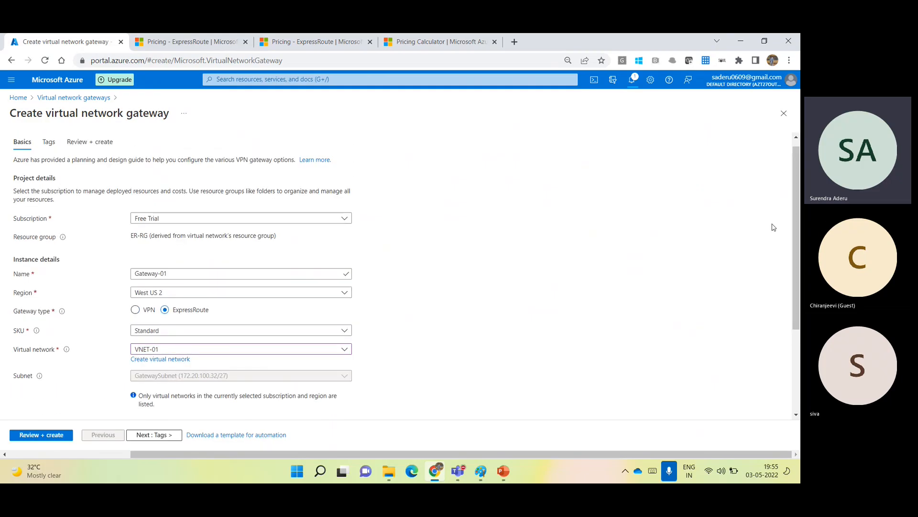
Validate and create Gateway-01 in ER-RG, then return to the portal home page.
left_click(56, 436)
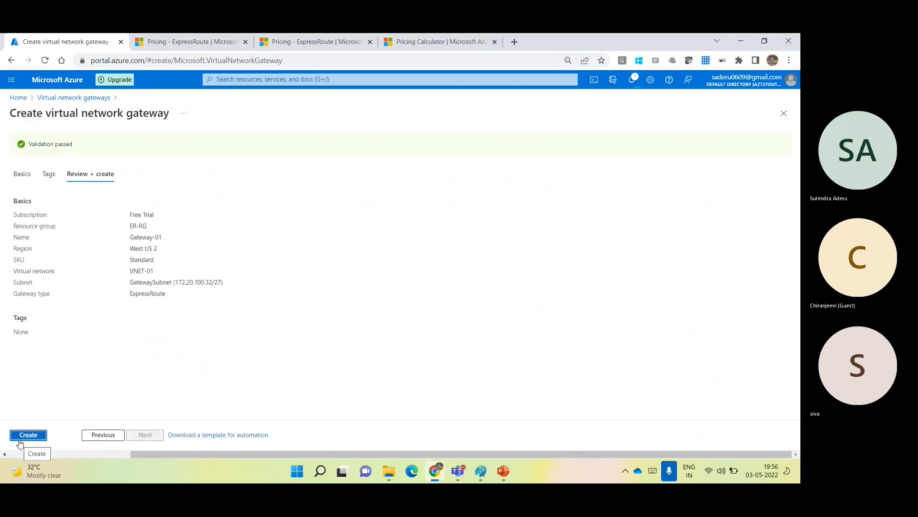
left_click(19, 440)
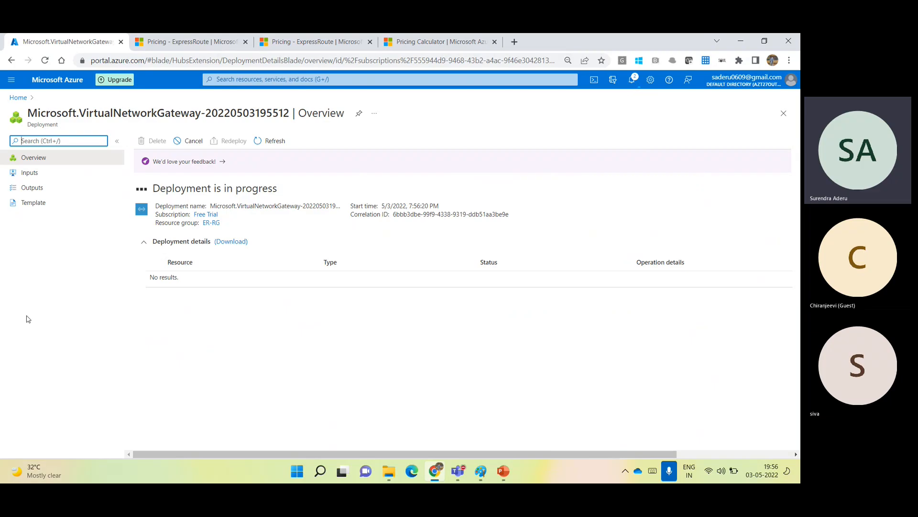
left_click(49, 78)
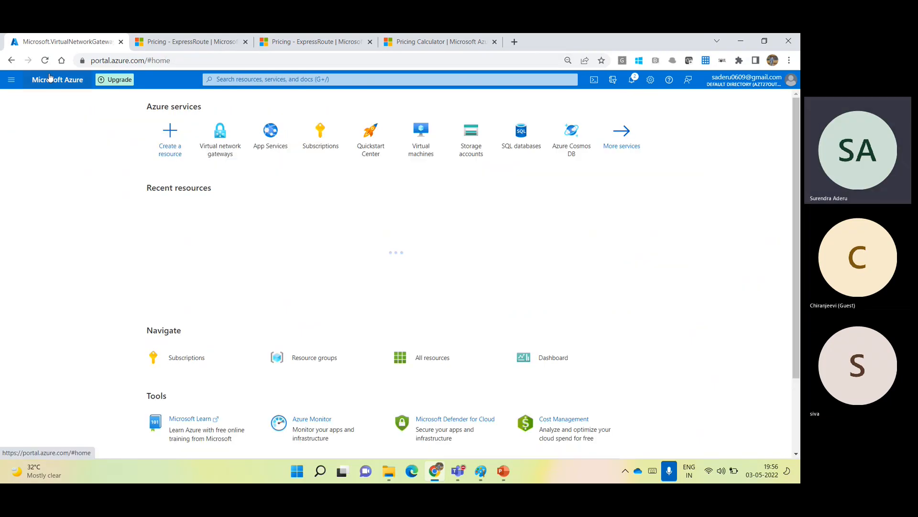
Find the ExpressRoute offering in Create a resource and start a new circuit.
left_click(168, 146)
type("expressr")
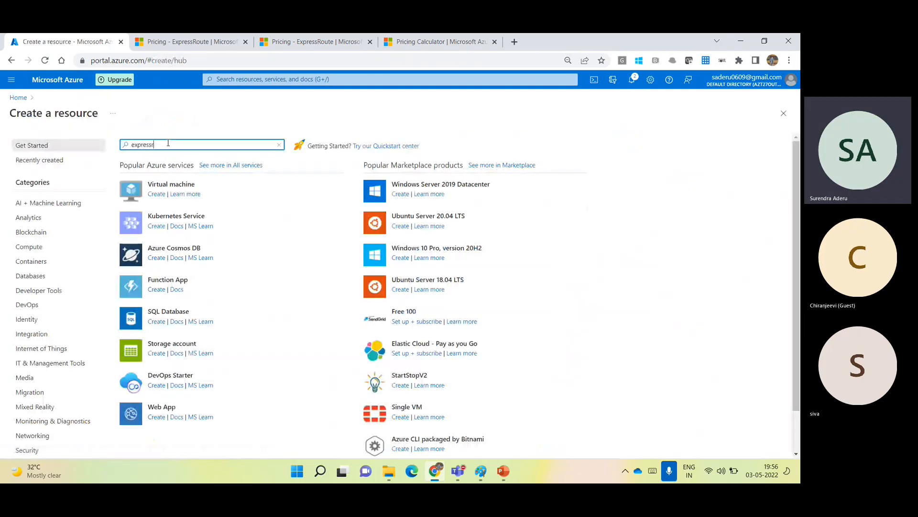
type("oute")
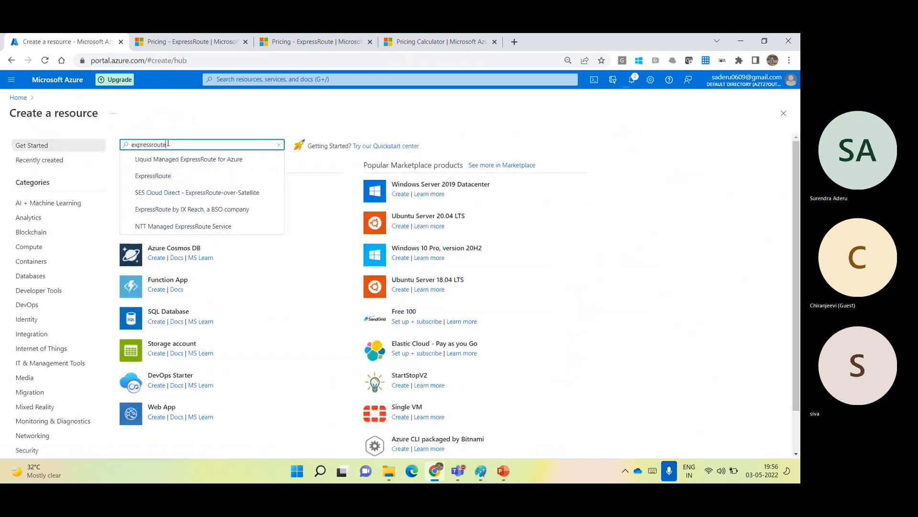
left_click(170, 177)
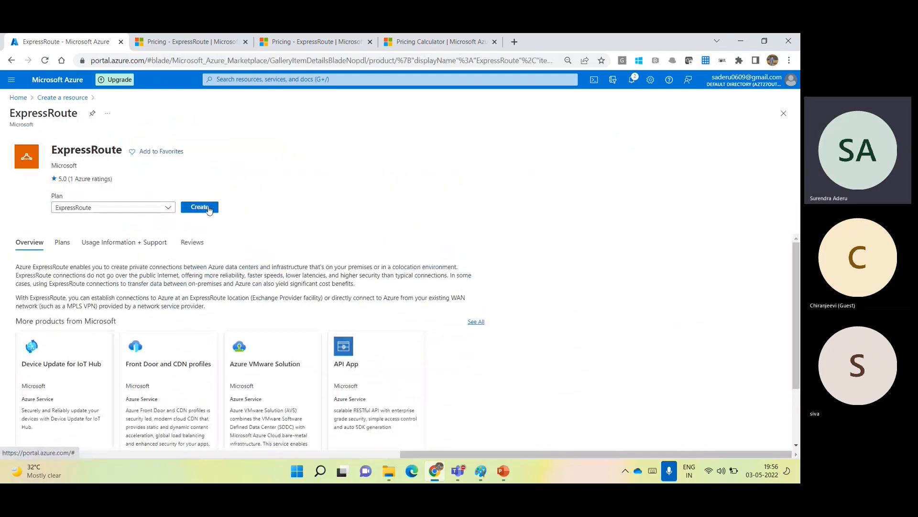
left_click(209, 209)
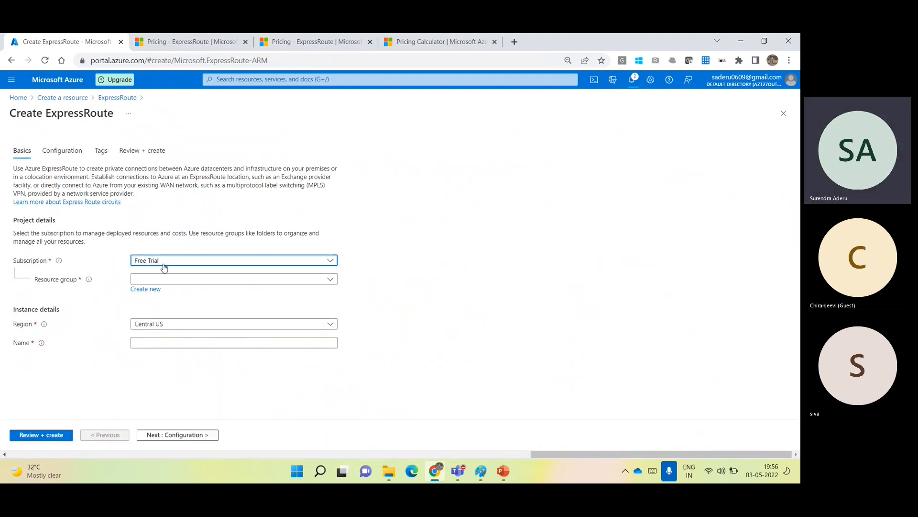
Set subscription Free Trial, resource group ER-RG and region West US 2.
left_click(164, 265)
left_click(163, 290)
left_click(189, 279)
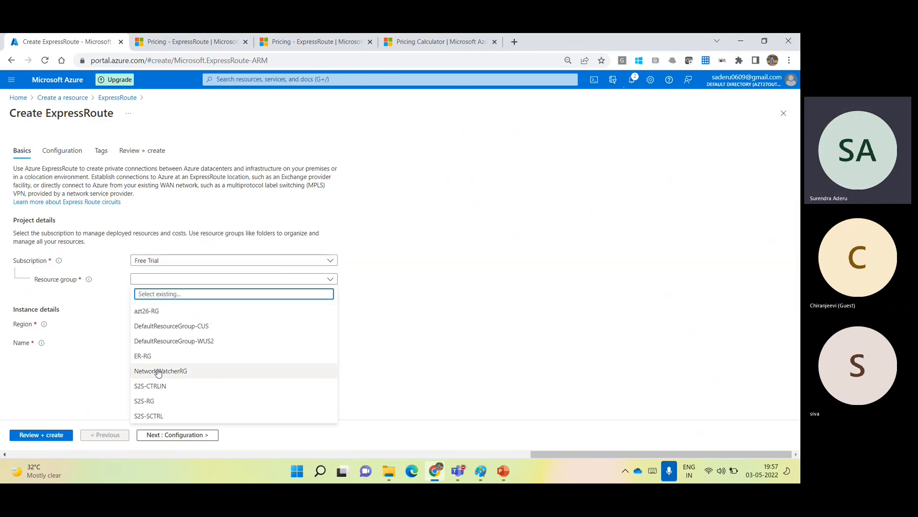
left_click(145, 356)
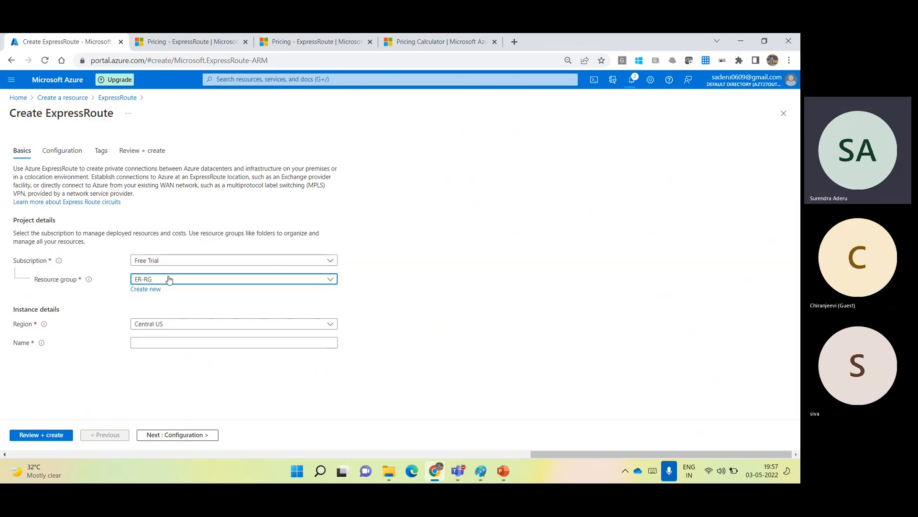
left_click(176, 325)
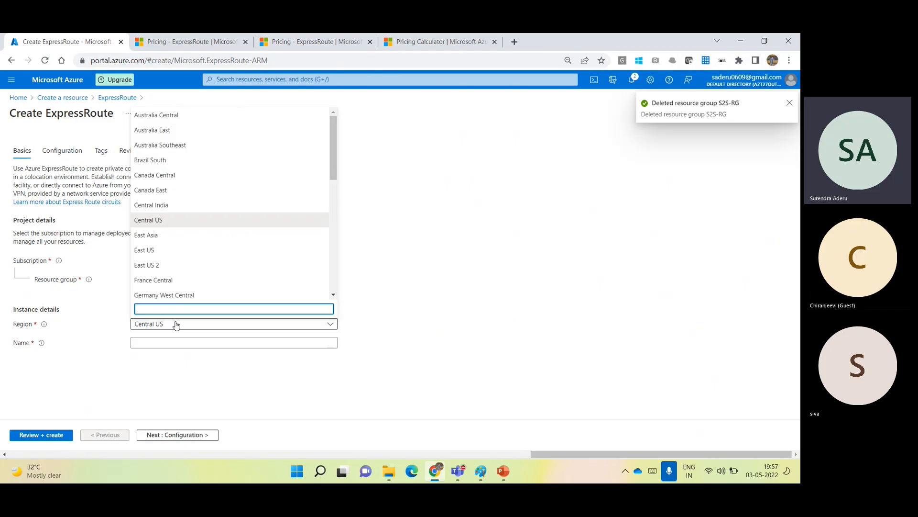
type("west us")
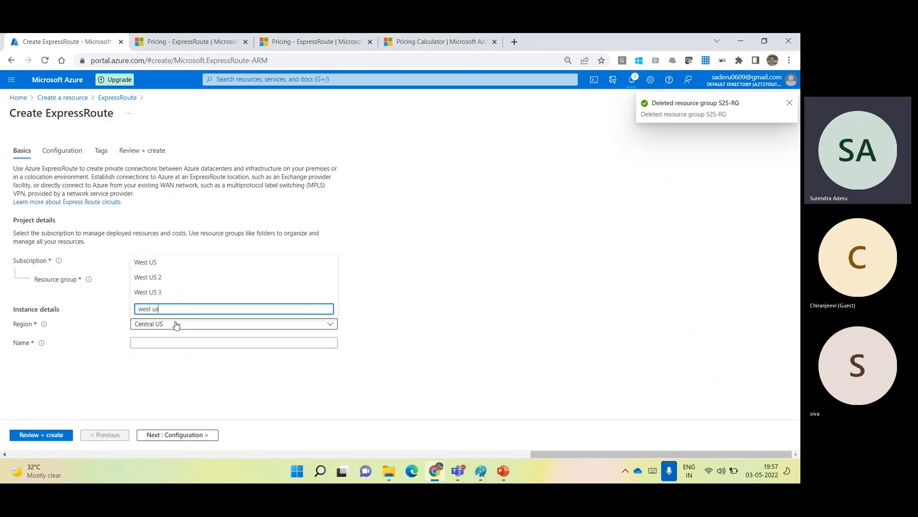
left_click(145, 277)
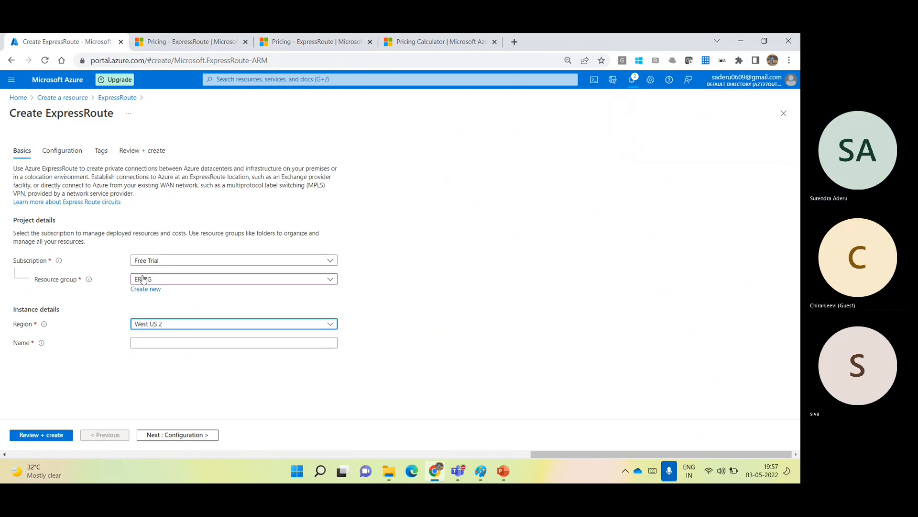
Name the circuit Azt26-ER and continue to the Configuration settings.
left_click(175, 342)
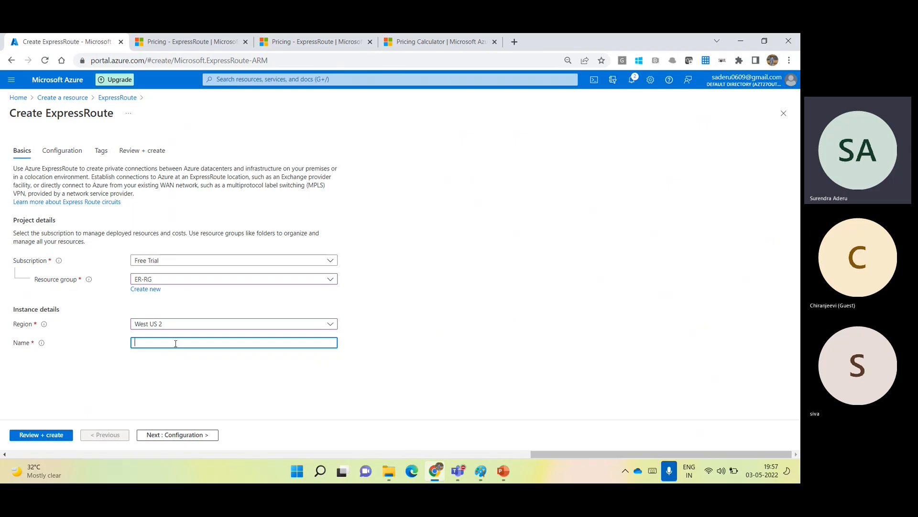
type("Azt26-ER")
left_click(152, 375)
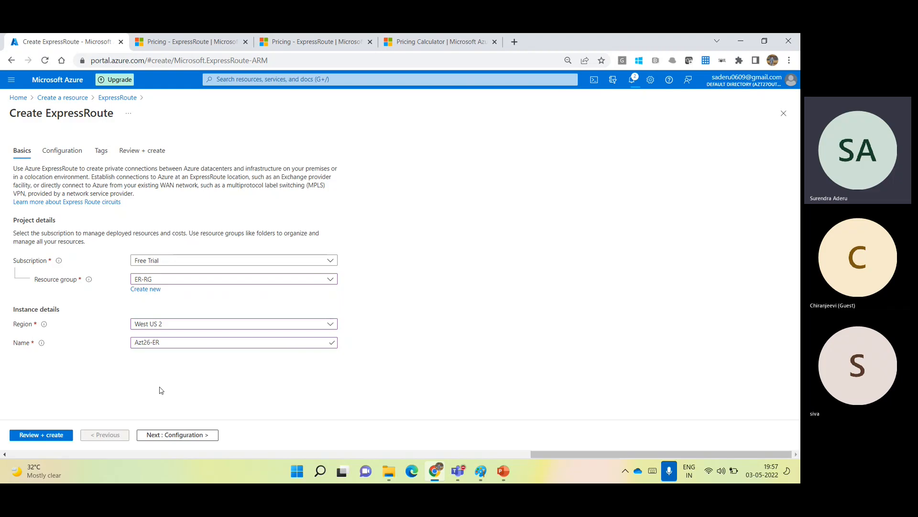
left_click(192, 436)
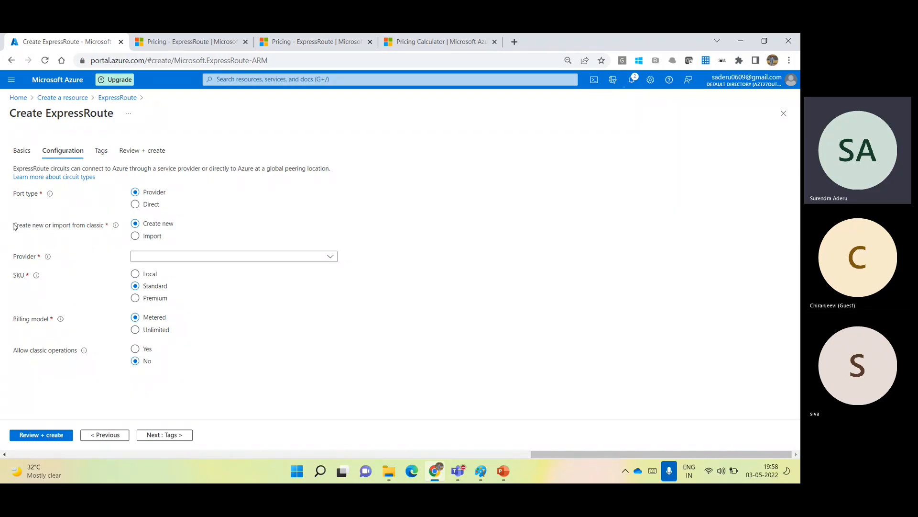
Keep Create new rather than Import for the Provider circuit, then list connectivity providers.
left_click(134, 237)
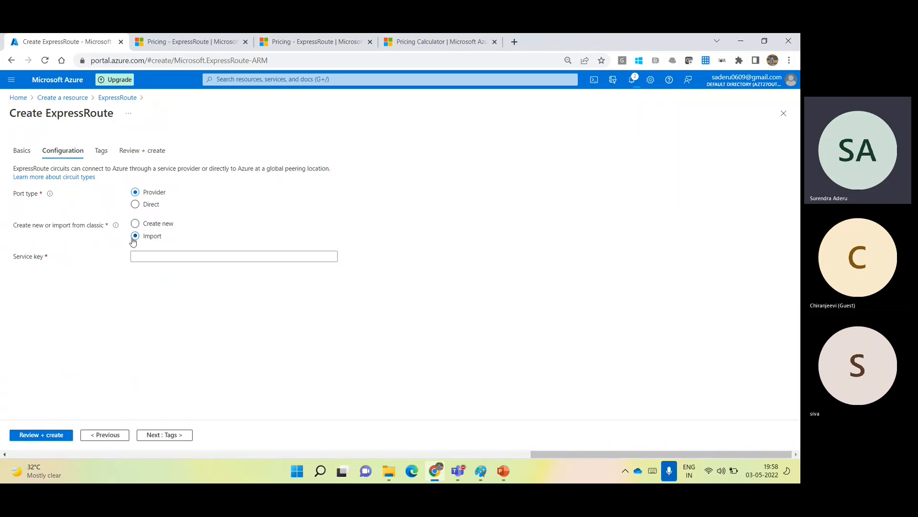
left_click(135, 226)
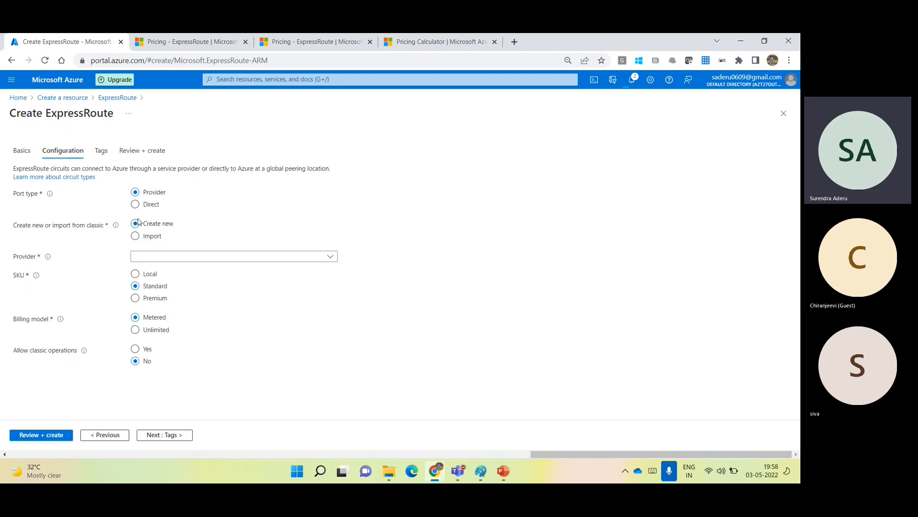
left_click(275, 258)
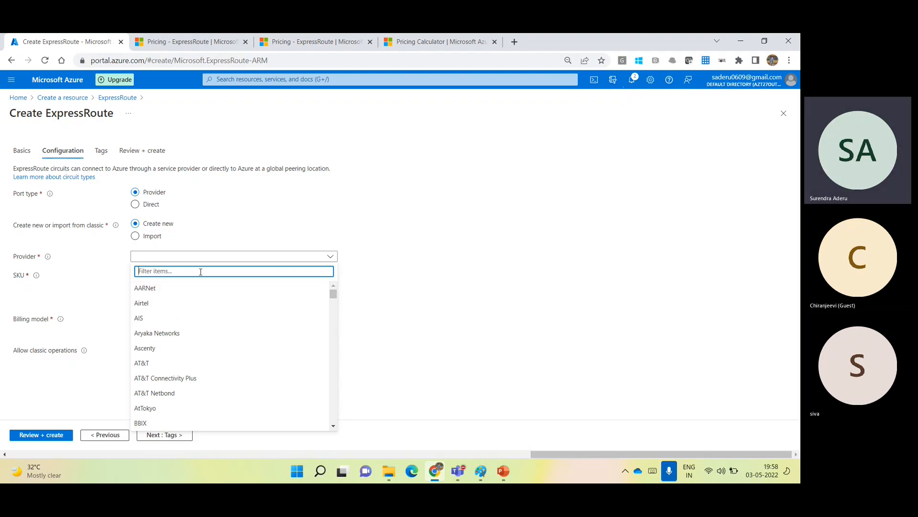
type("jio")
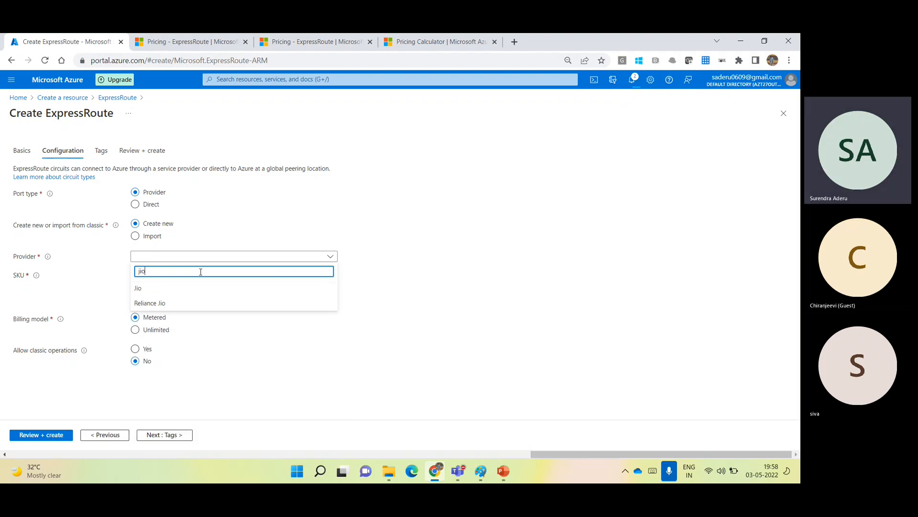
left_click_drag(160, 271, 89, 272)
key("BackSpace")
type("tt")
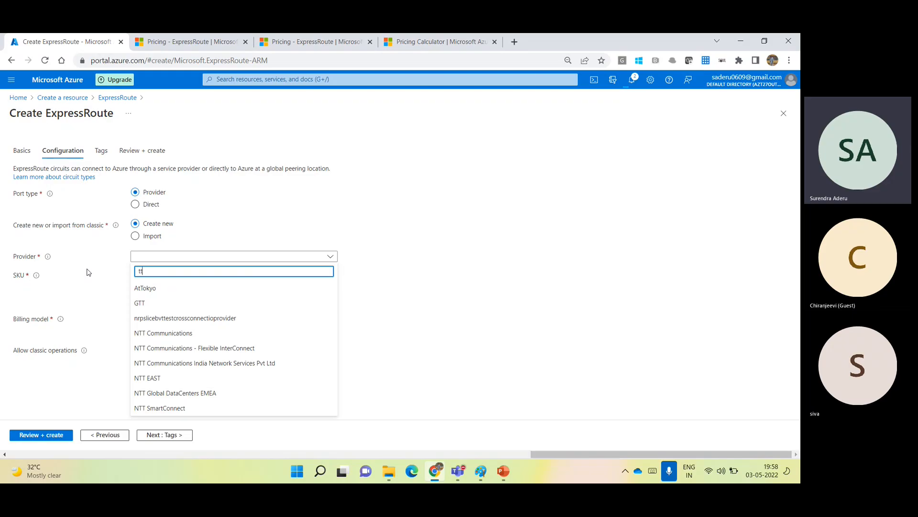
key("BackSpace")
key("BackSpace")
type("voda")
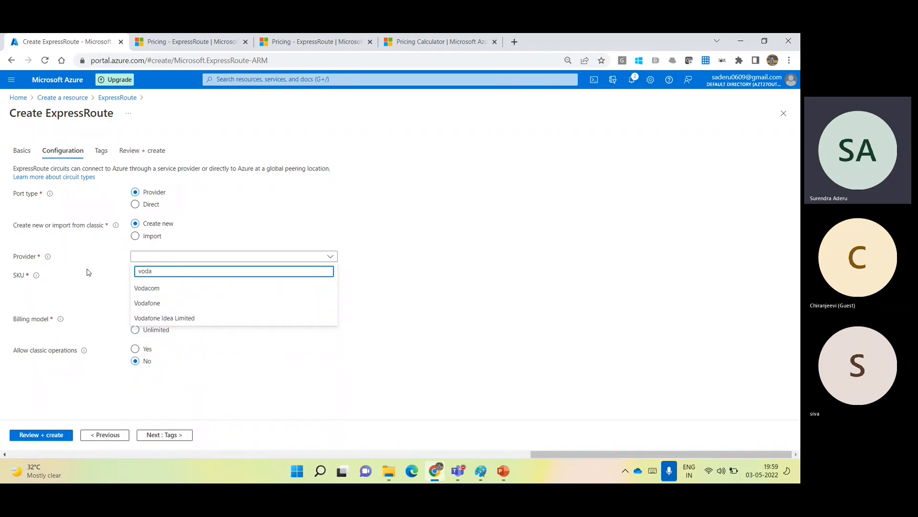
key("BackSpace")
key("BackSpace")
key("BackSpace")
key("BackSpace")
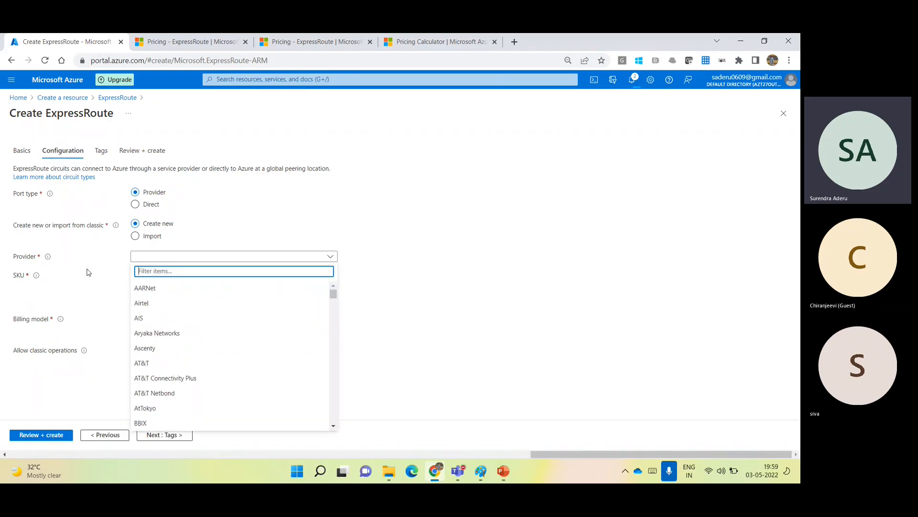
type("bs")
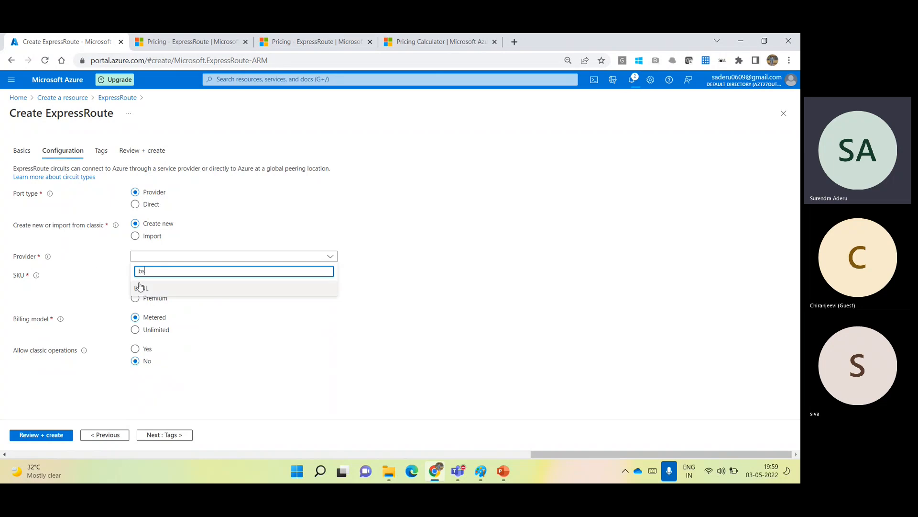
key("BackSpace")
key("BackSpace")
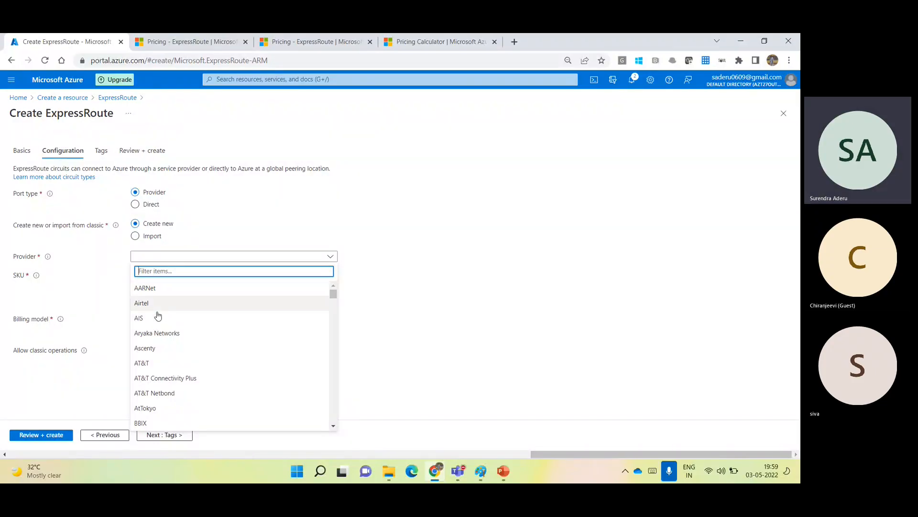
Choose AT&T as the provider and Silicon Valley as the peering location.
left_click(158, 364)
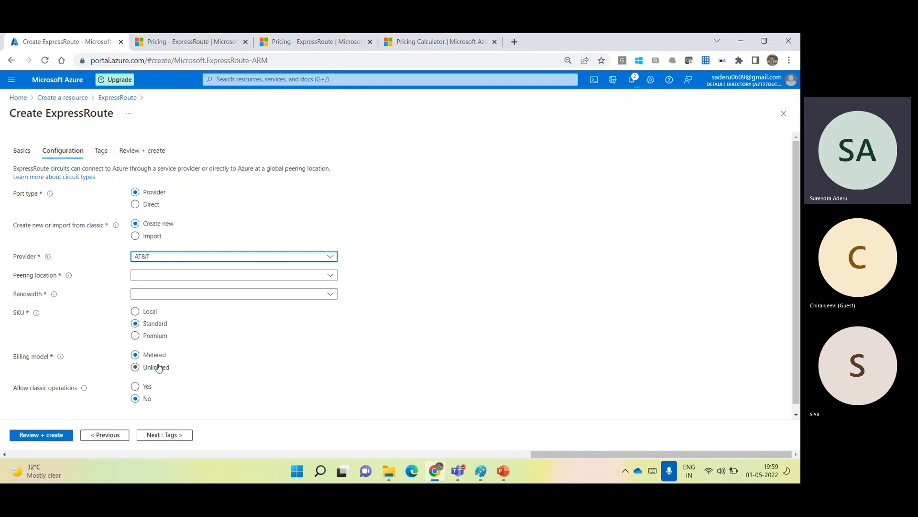
left_click(175, 276)
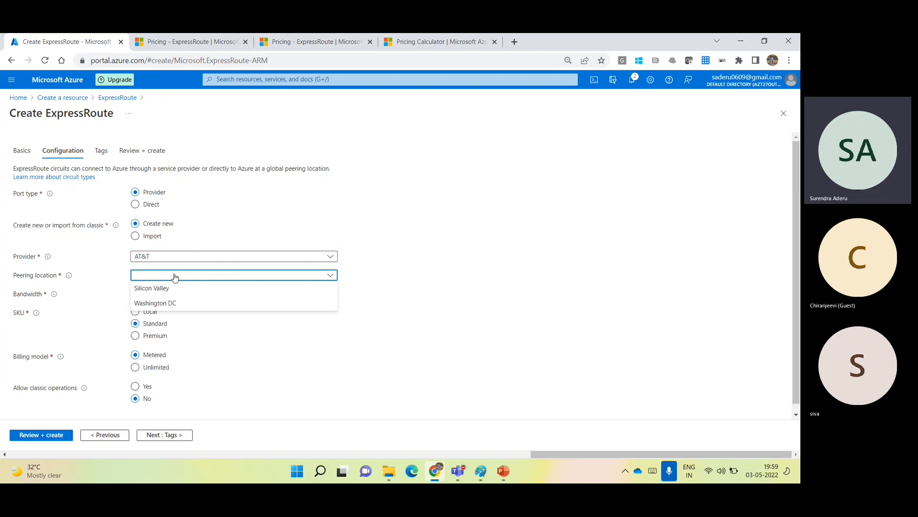
left_click(173, 289)
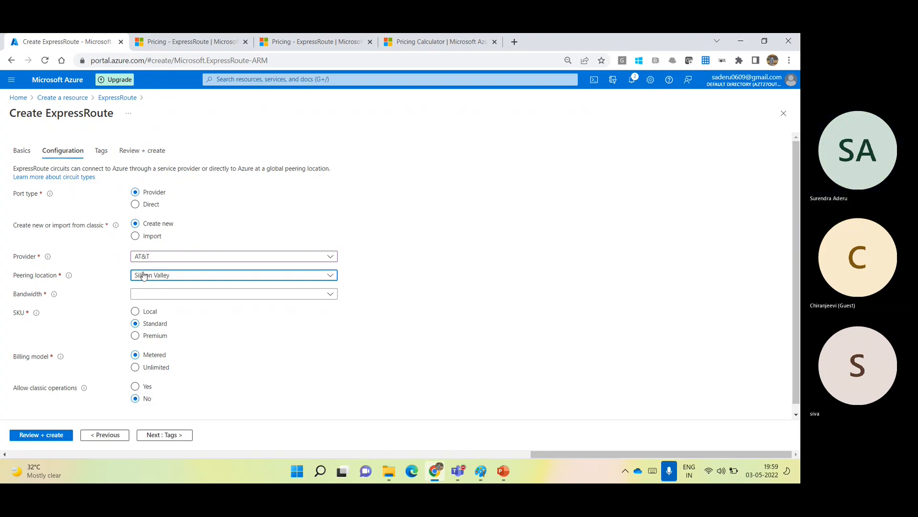
left_click(165, 294)
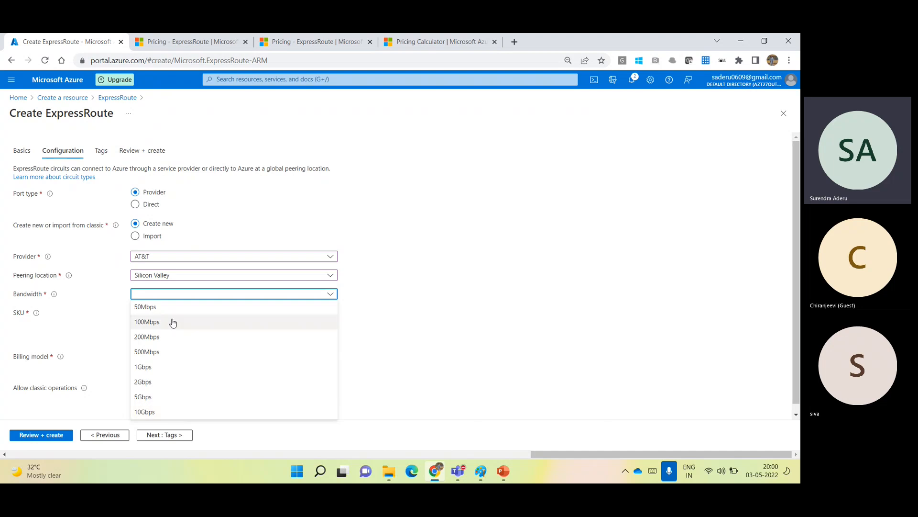
Set the circuit bandwidth to 50Mbps and validate the settings with Review + create.
left_click(160, 308)
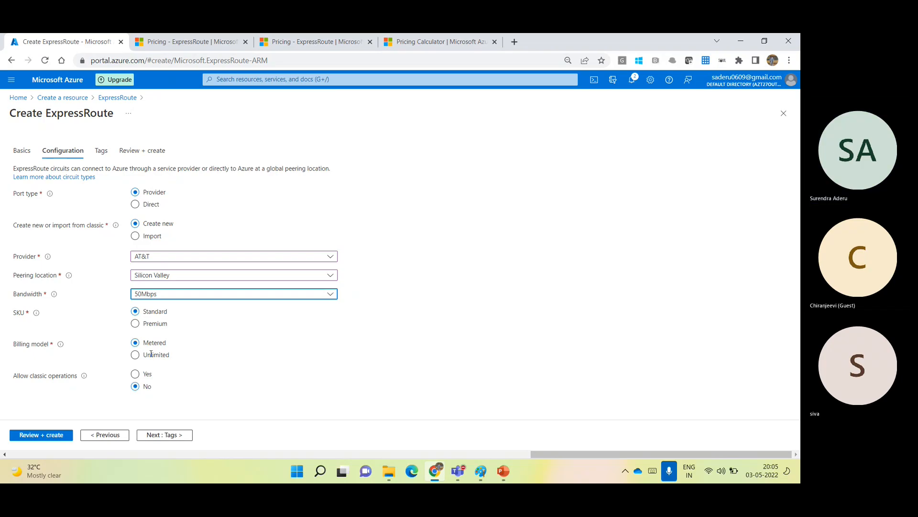
left_click(41, 435)
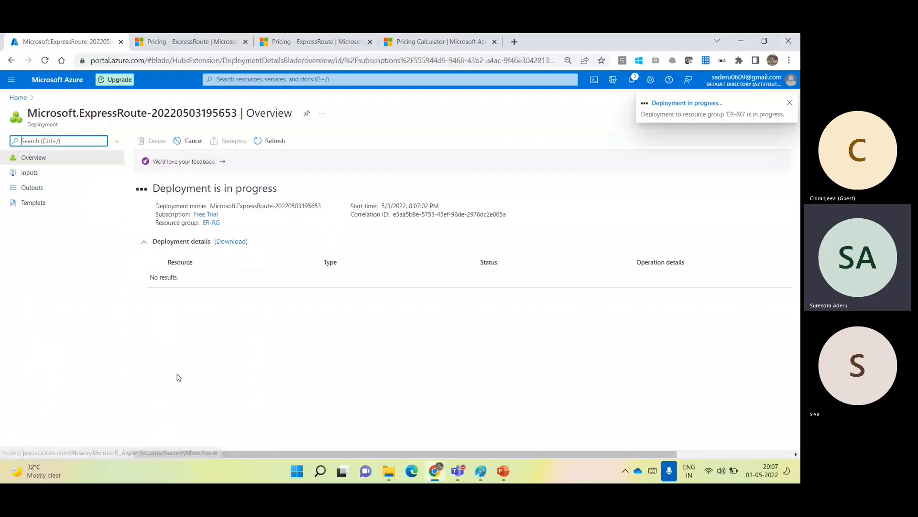
Check the notifications, then close the pane to watch the deployment finish.
left_click(632, 82)
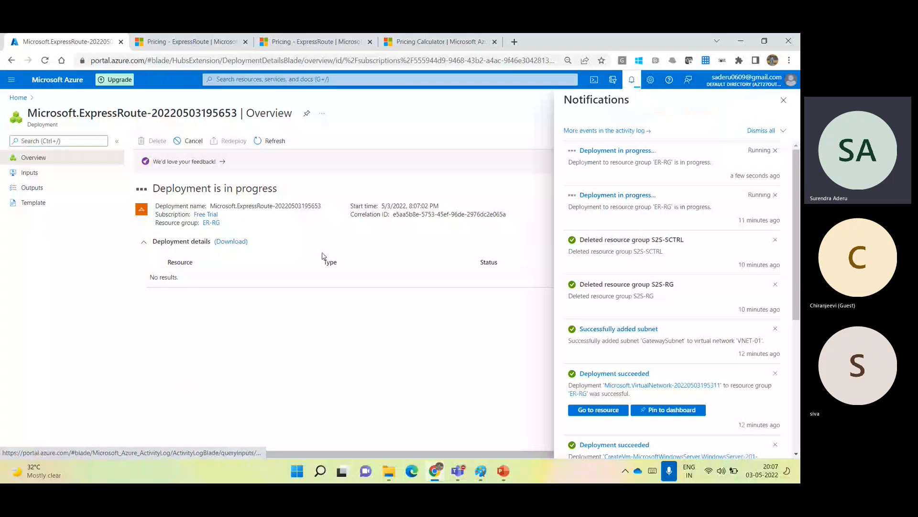
left_click(783, 100)
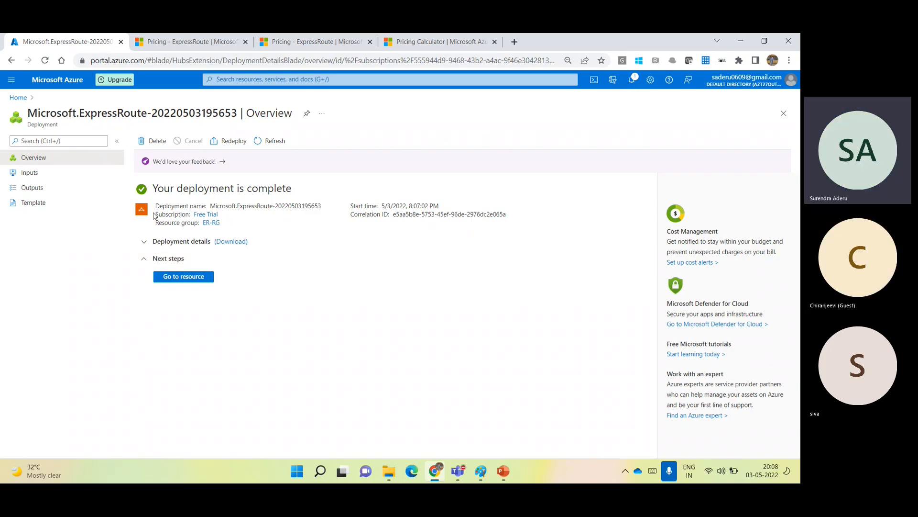
Confirm Azt26-ER in Recent resources on Home, then stop sharing the screen in Teams.
left_click(49, 85)
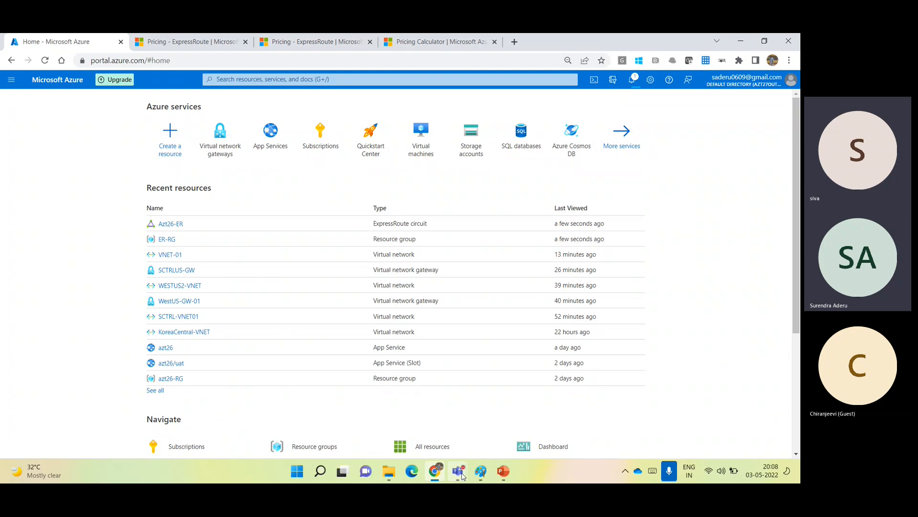
mouse_move(459, 473)
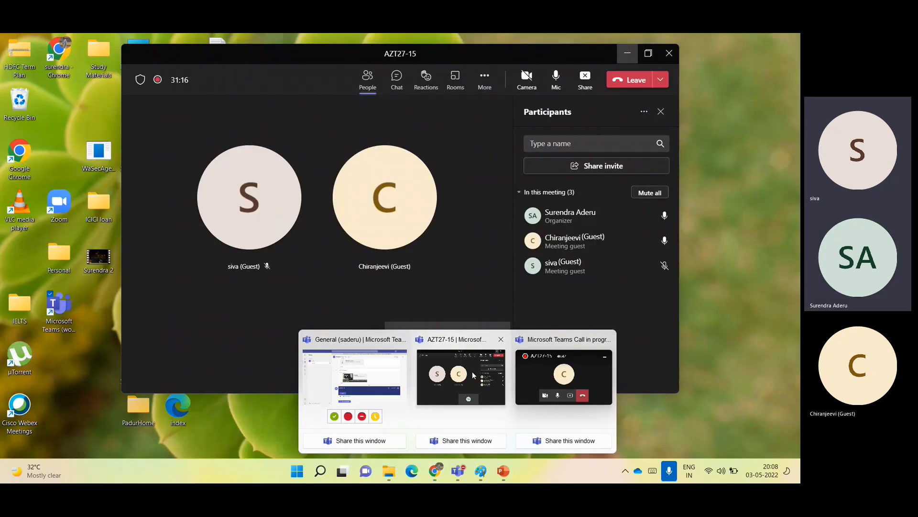
left_click(472, 372)
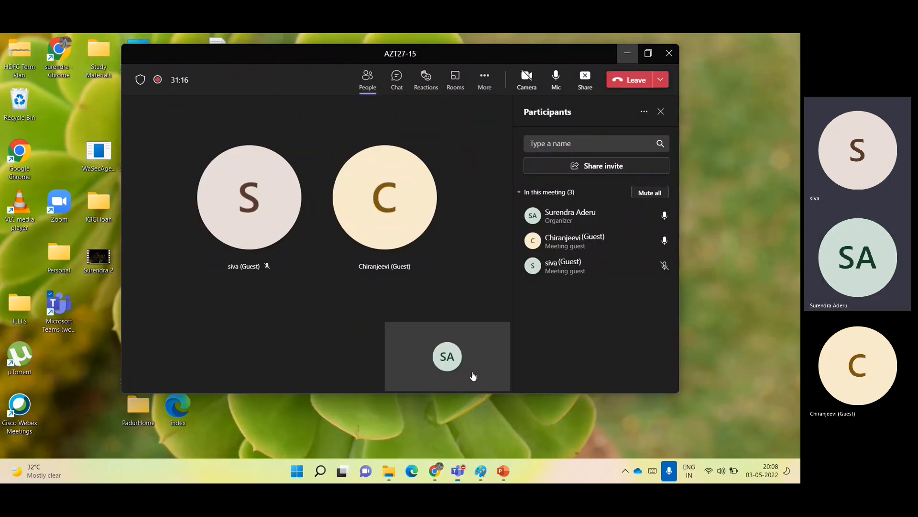
left_click(584, 78)
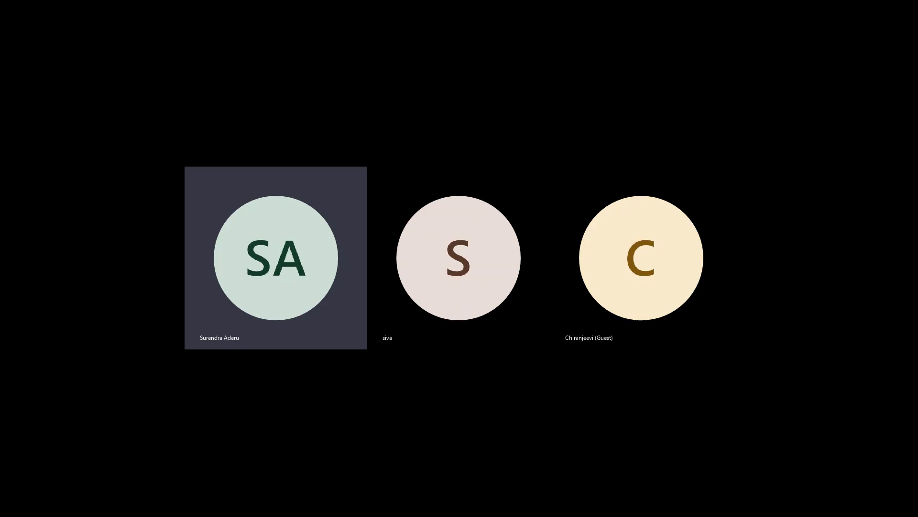